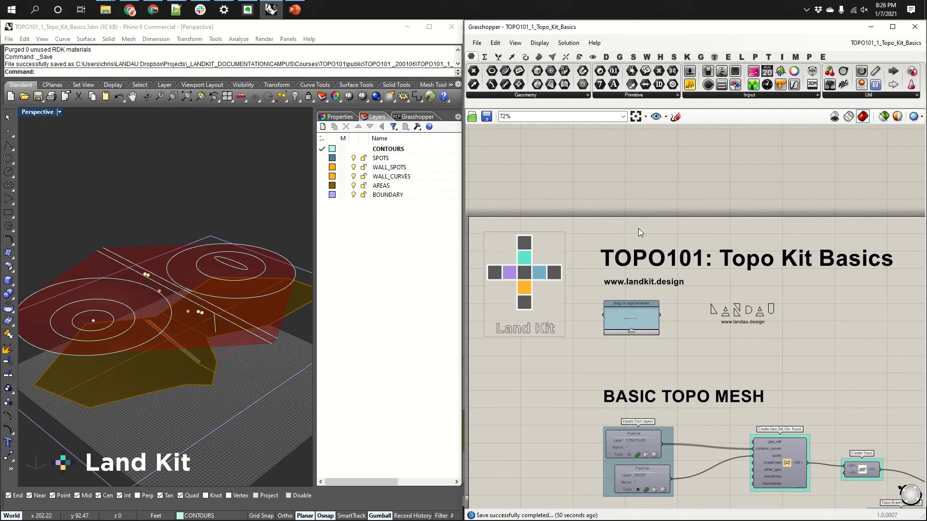
- Move the SPOTS pipeline in the Basic Topo Mesh inputs group so it lines up under the CONTOURS pipeline
scroll(666, 238, "down", 3)
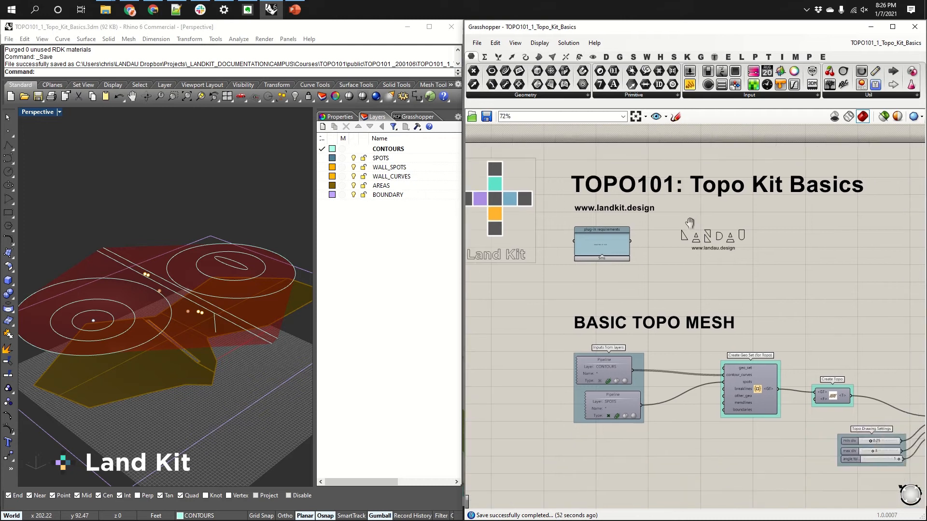
right_click_drag(710, 234, 702, 230)
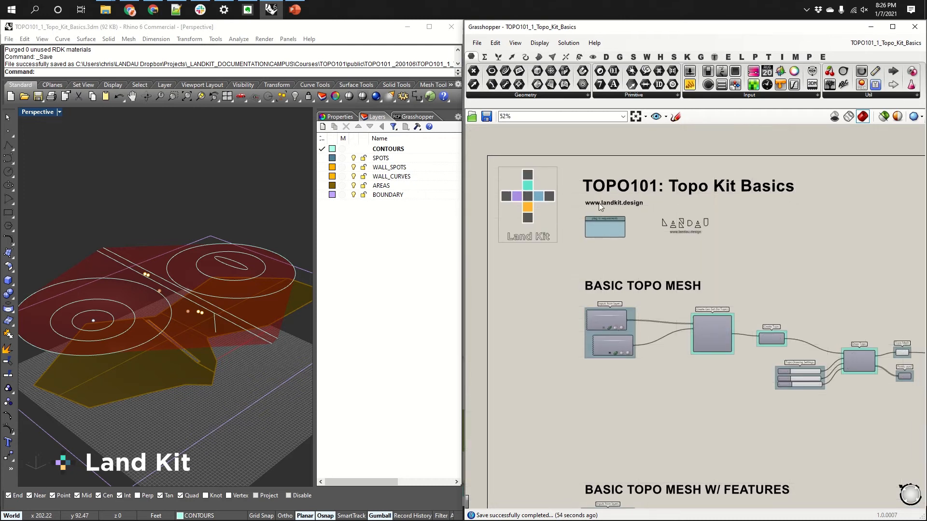
scroll(601, 202, "up", 1)
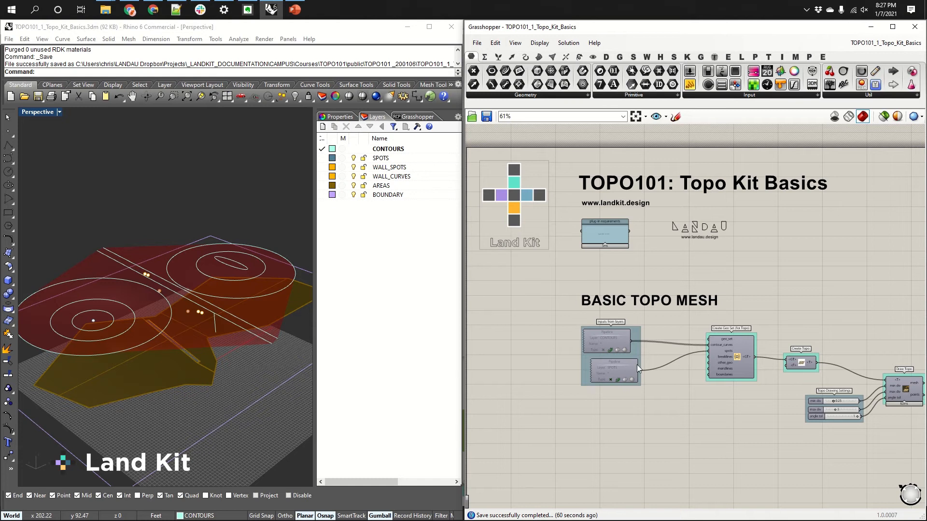
left_click(618, 368)
left_click_drag(619, 367, 615, 364)
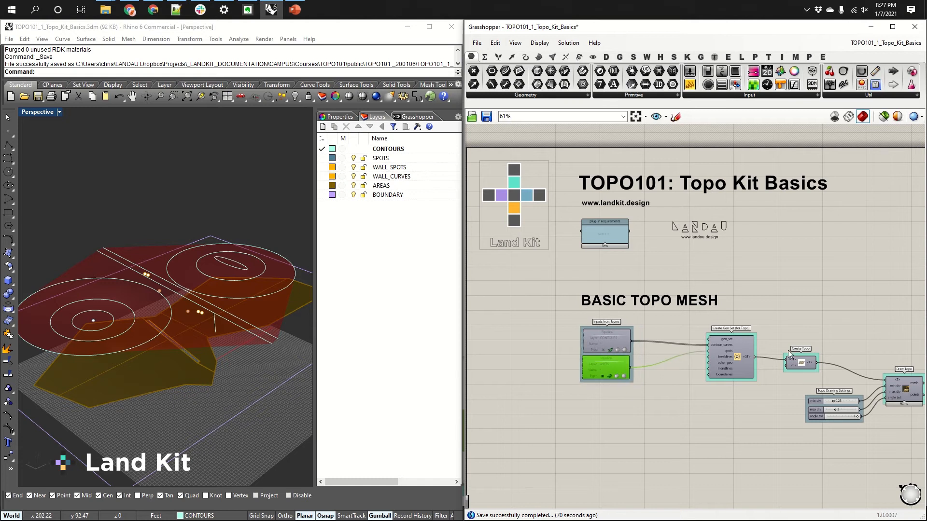
- Look over the Basic Topo Mesh, Basic Topo Mesh w/ Features and Topo Areas sections, then return to the Basic Topo Mesh components
scroll(788, 349, "down", 4)
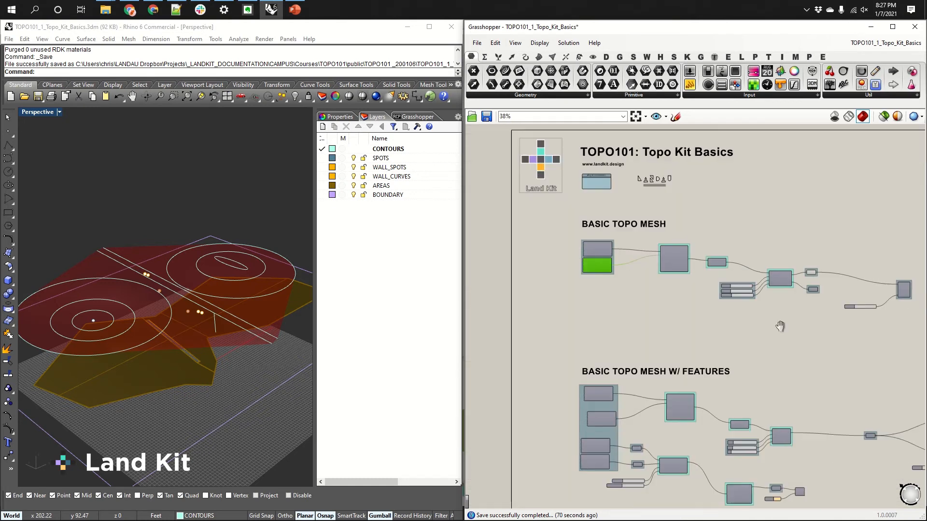
right_click_drag(780, 327, 764, 326)
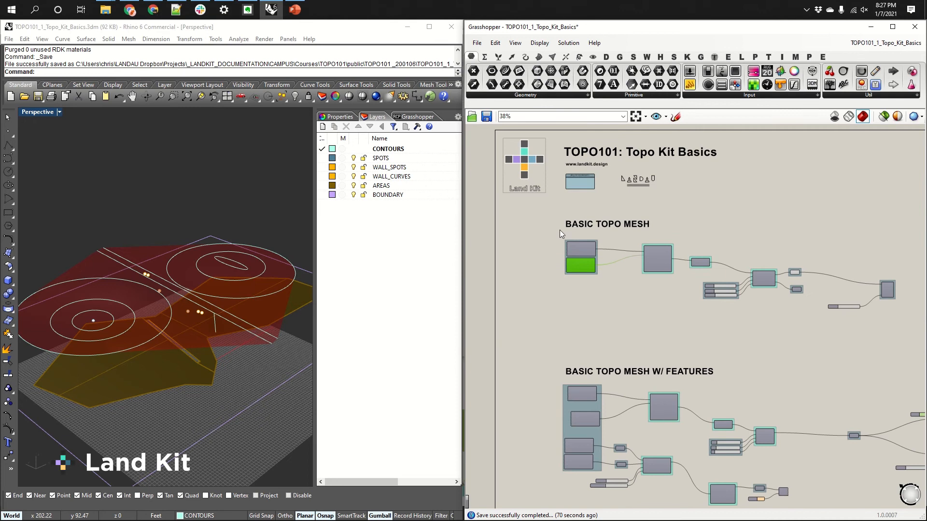
scroll(595, 235, "up", 3)
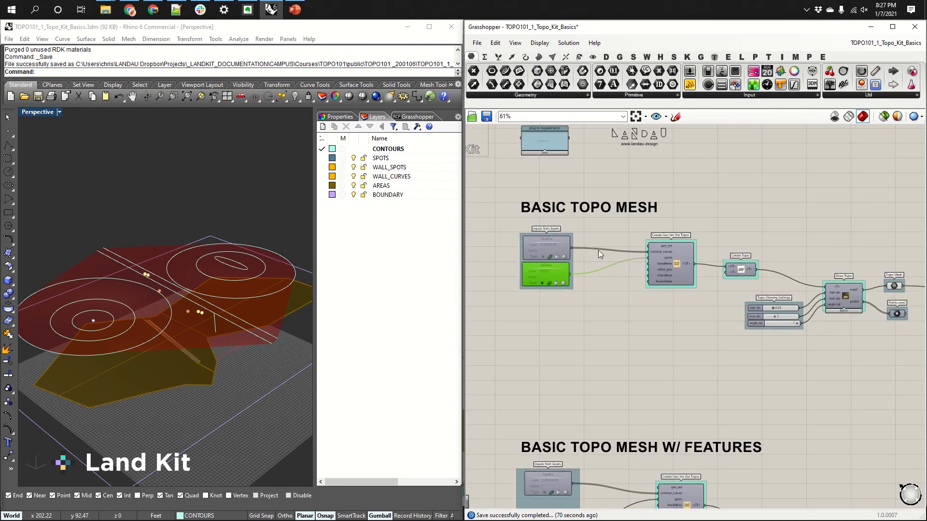
mouse_move(550, 244)
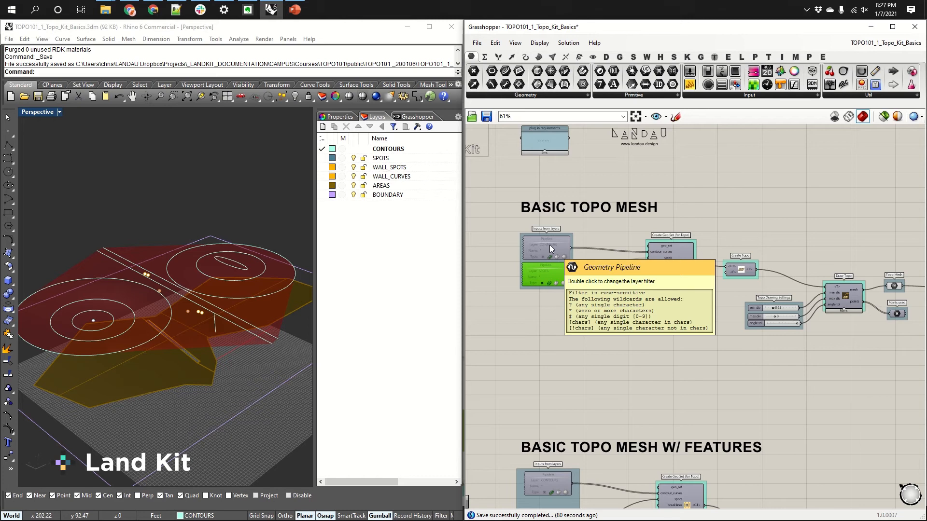
right_click_drag(737, 424, 722, 176)
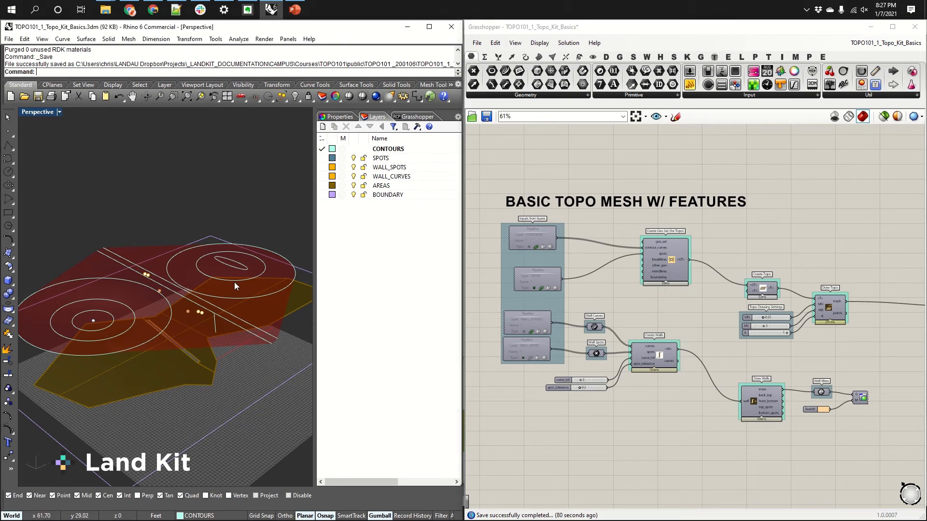
right_click_drag(767, 467, 731, 201)
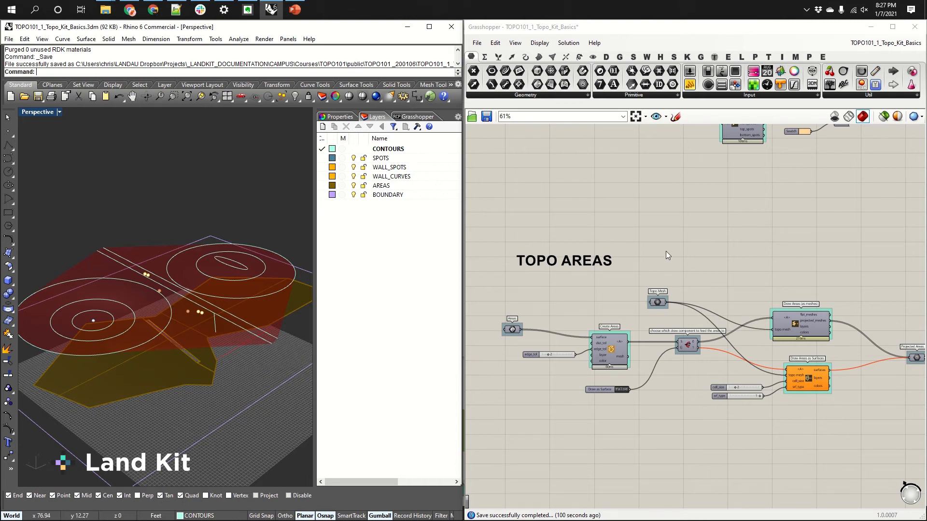
right_click_drag(687, 182, 679, 344)
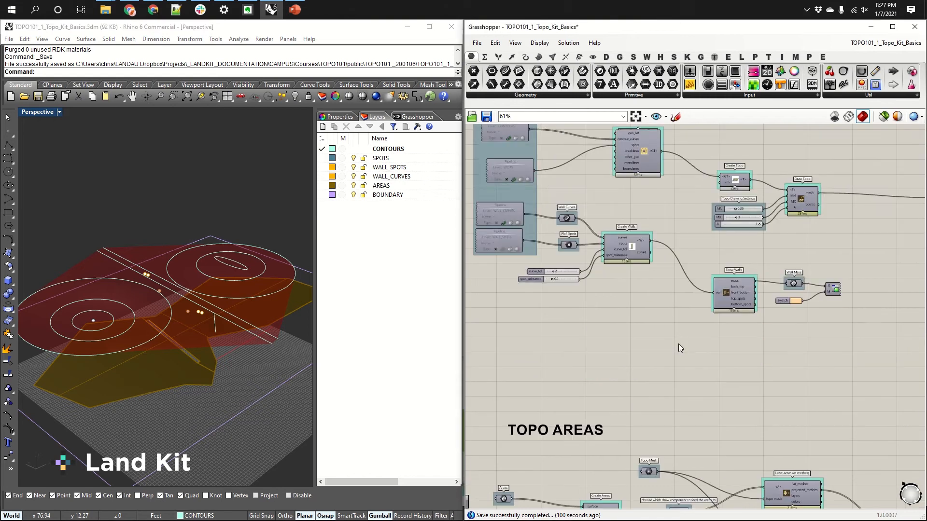
scroll(679, 344, "down", 3)
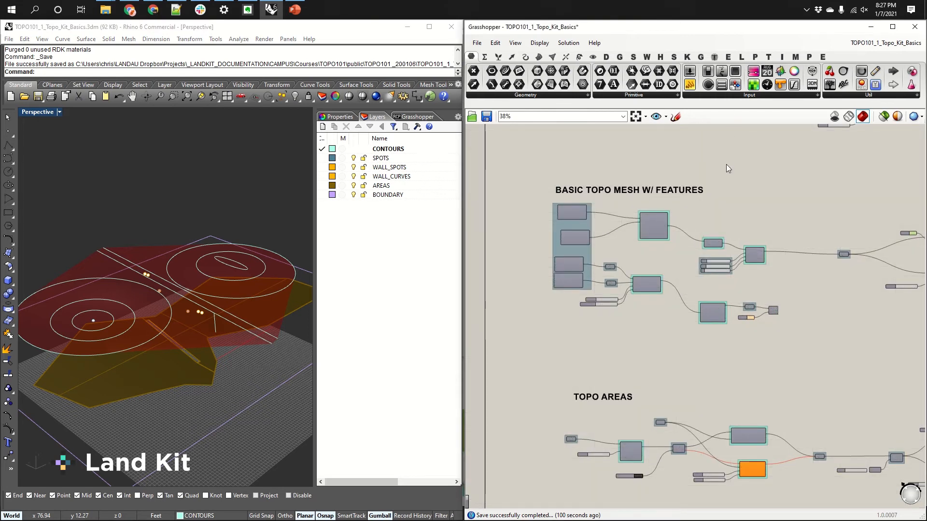
right_click_drag(726, 164, 709, 421)
scroll(634, 353, "up", 1)
scroll(633, 349, "up", 3)
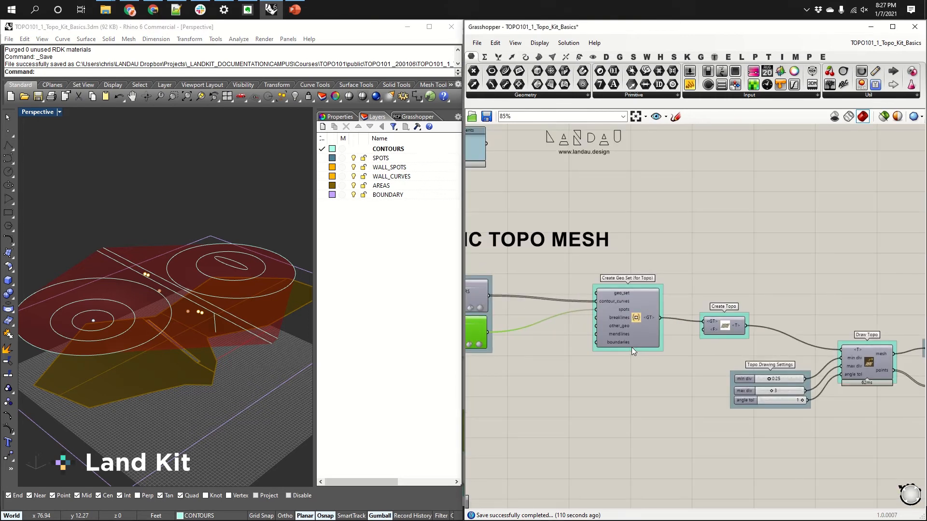
right_click_drag(633, 346, 715, 320)
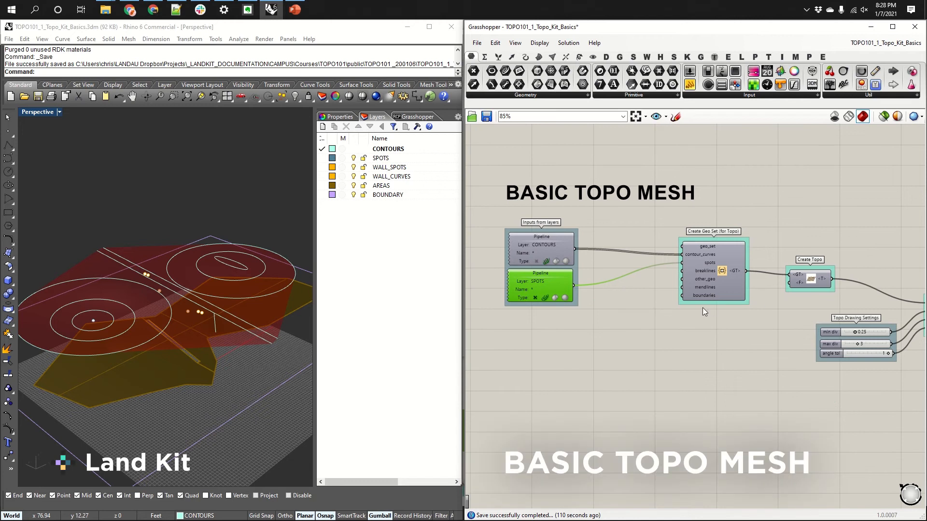
- Shift the CONTOURS pipeline slightly so it lines up directly above the SPOTS pipeline
scroll(595, 274, "up", 3)
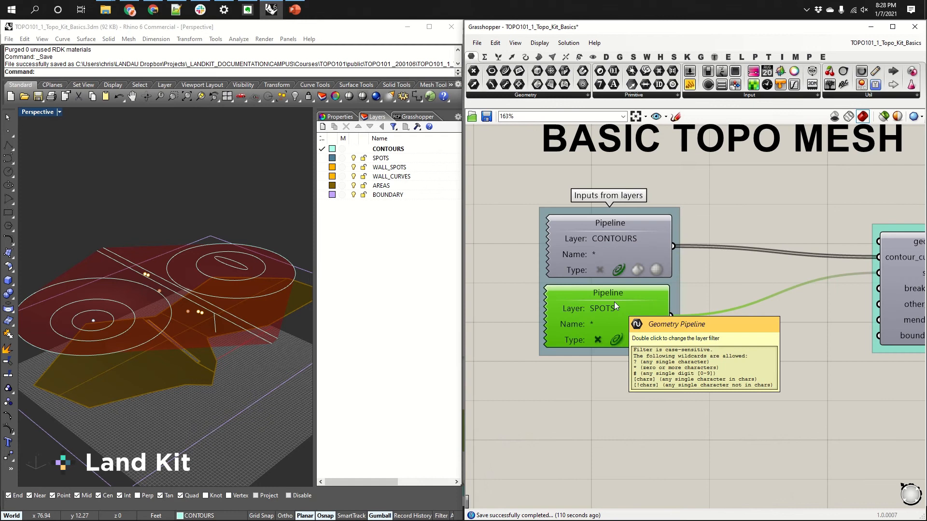
left_click(275, 223)
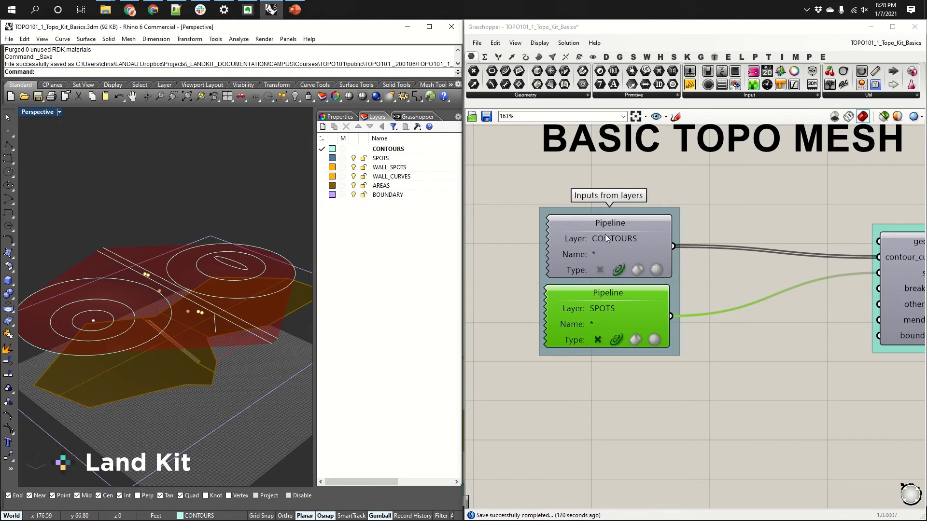
left_click_drag(605, 233, 603, 236)
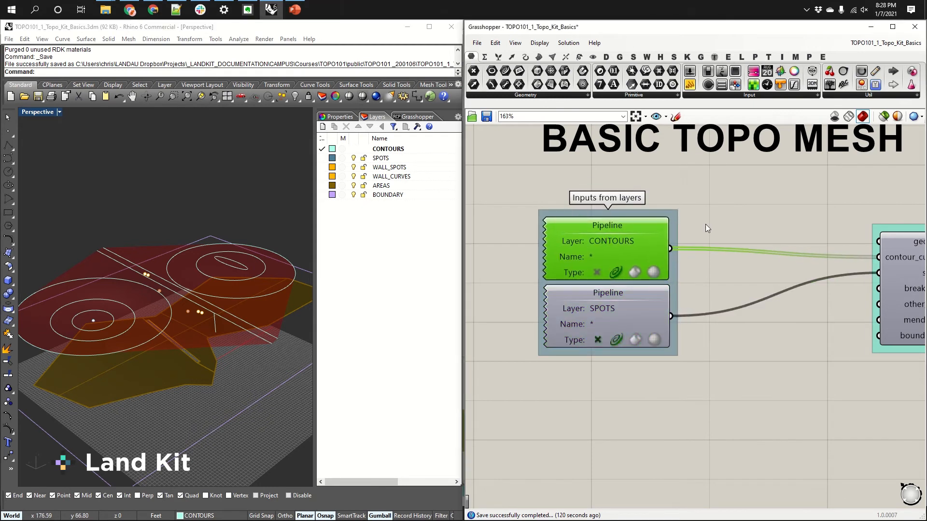
right_click_drag(704, 212, 704, 222)
left_click_drag(607, 250, 608, 250)
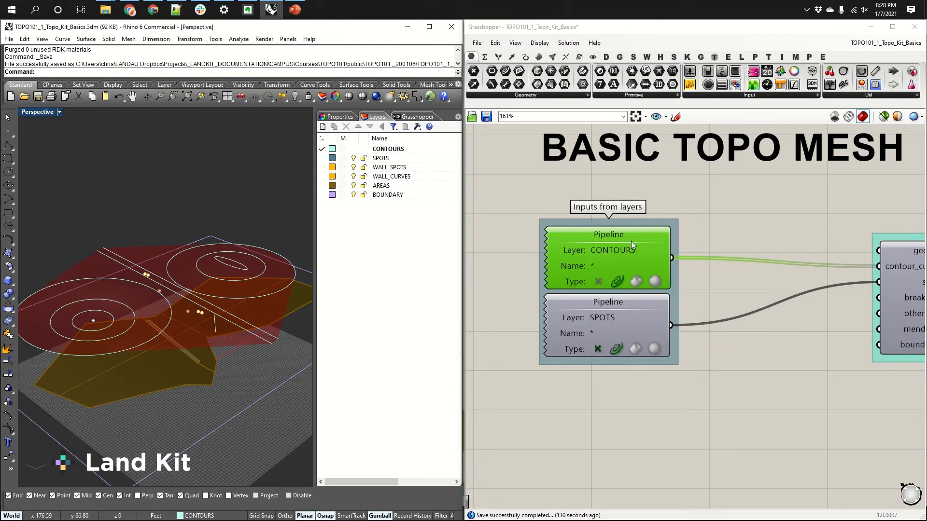
- Turn on the CONTOURS pipeline's preview to see its curves in the model, and view the component's options
right_click_drag(610, 250, 612, 234)
key("ctrl+q")
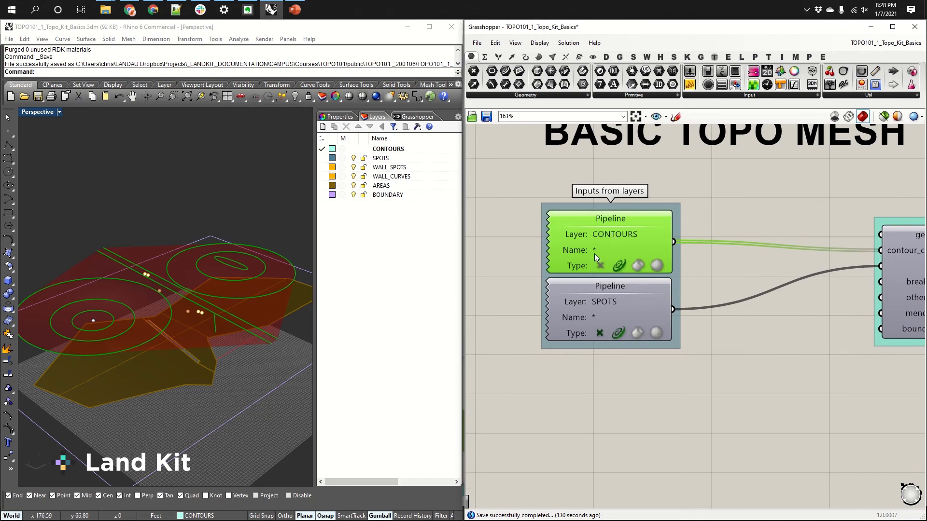
right_click_drag(220, 293, 215, 295)
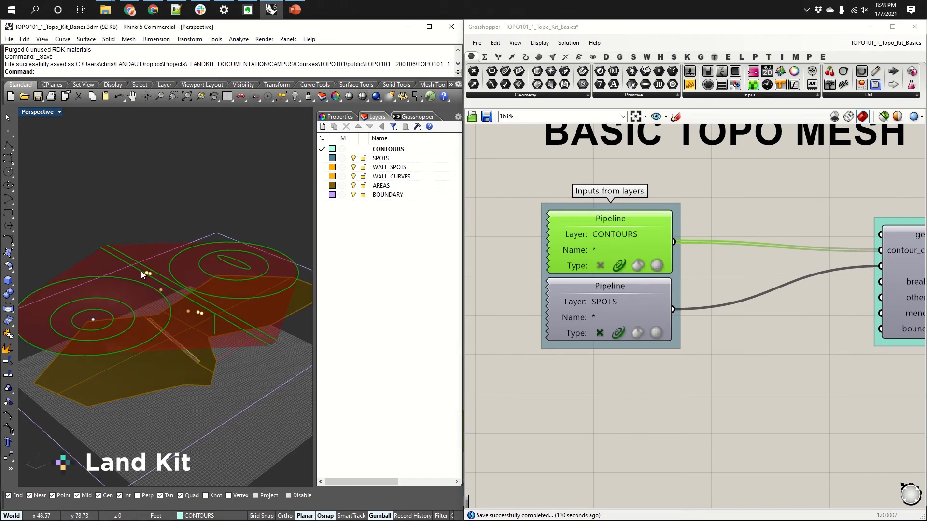
right_click(631, 231)
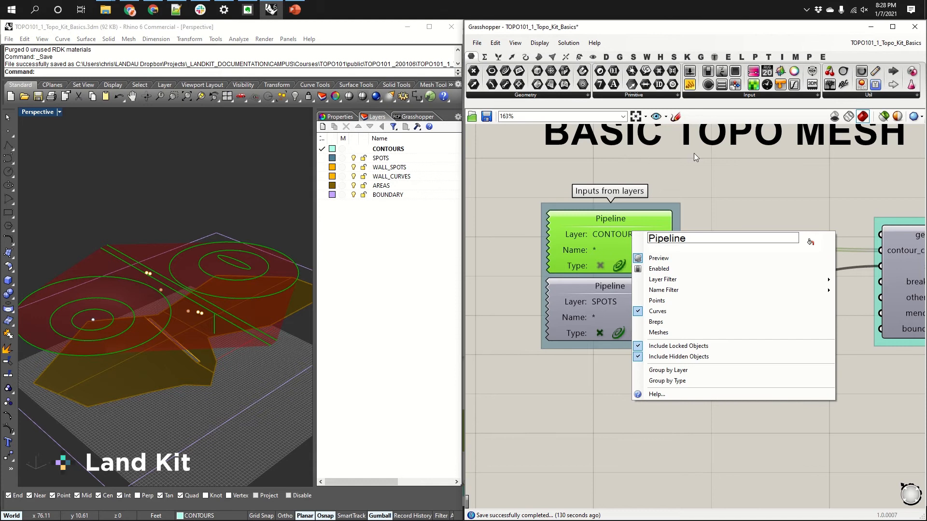
middle_click(632, 235)
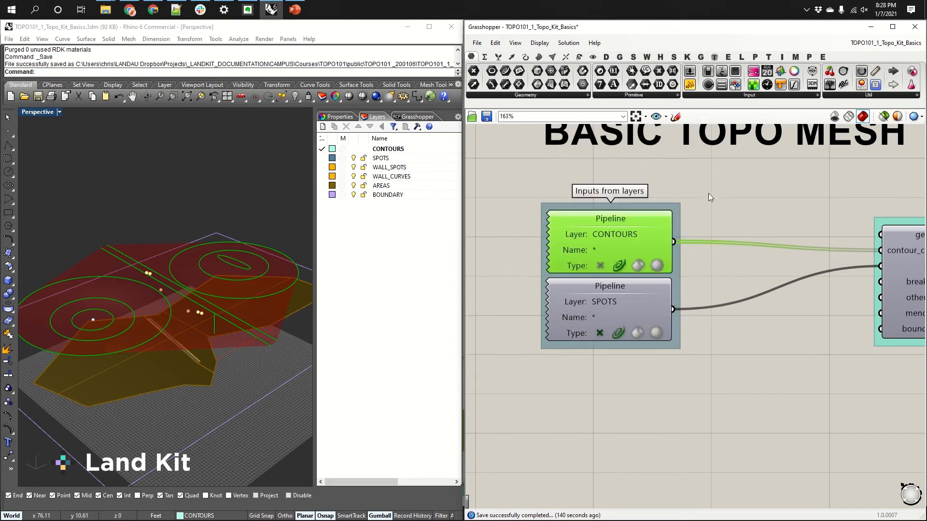
- Toggle the CONTOURS pipeline's preview off and on again, and inspect the referenced contour curves in the Rhino model
key("ctrl+q")
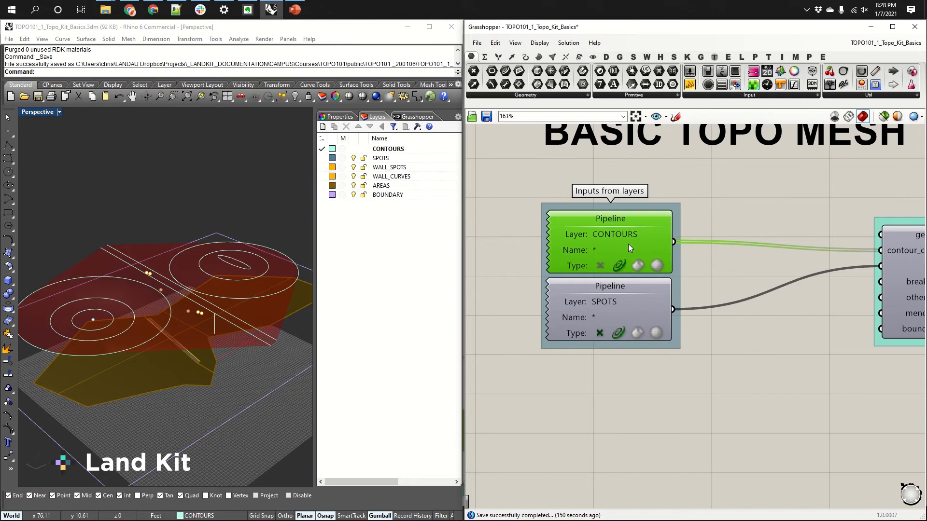
key("ctrl+q")
left_click(305, 271)
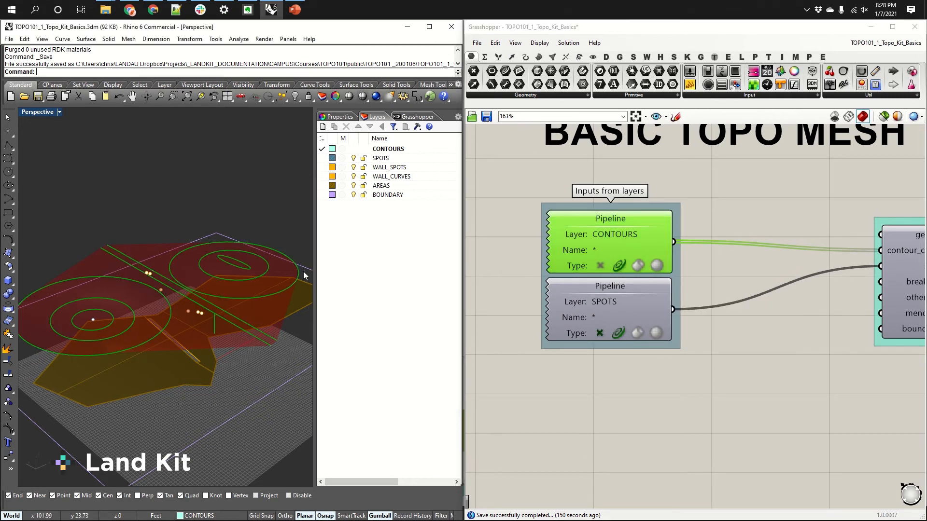
right_click_drag(183, 323, 220, 351)
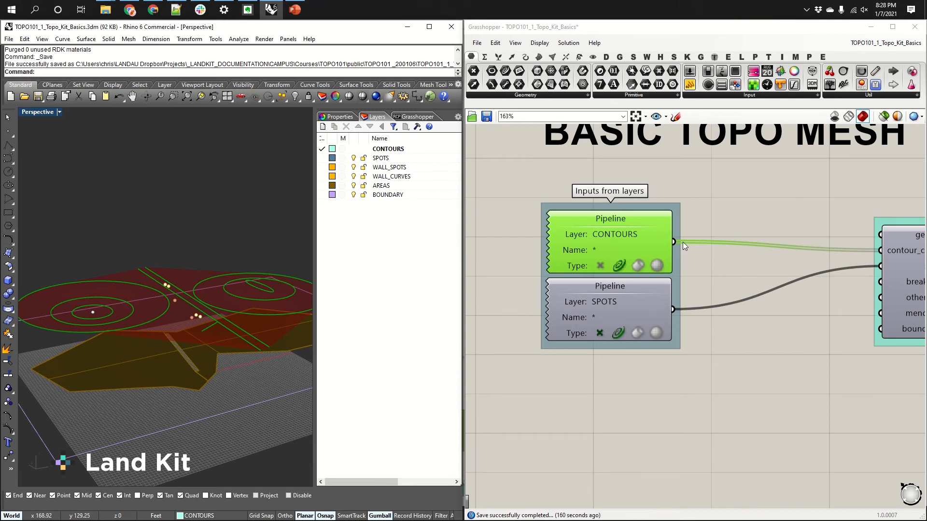
- Examine the CONTOURS pipeline's connection to the geo set component, and turn off the pipeline's preview
right_click_drag(683, 242, 652, 245)
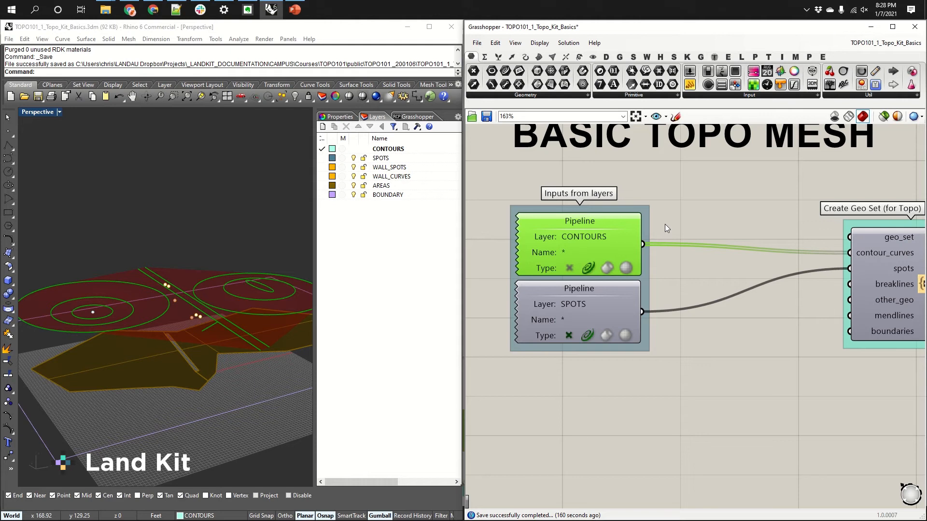
left_click(344, 259)
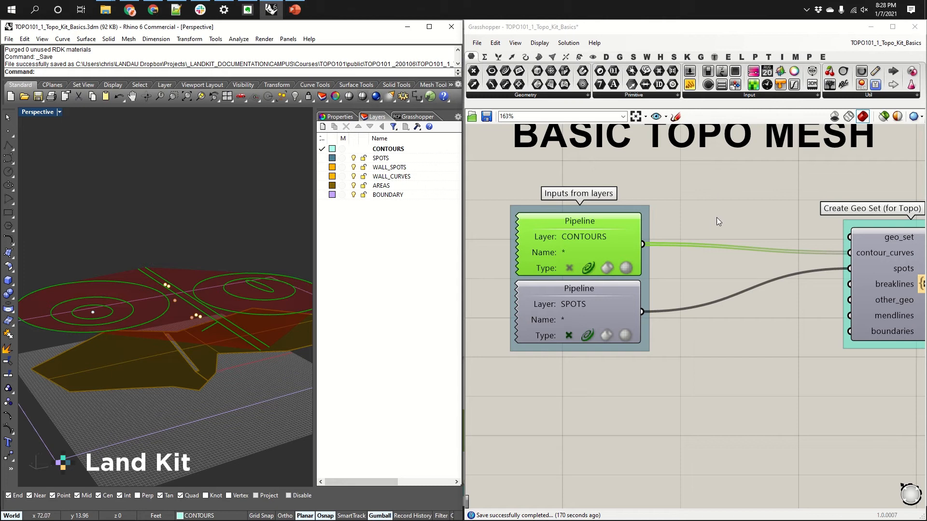
mouse_move(626, 250)
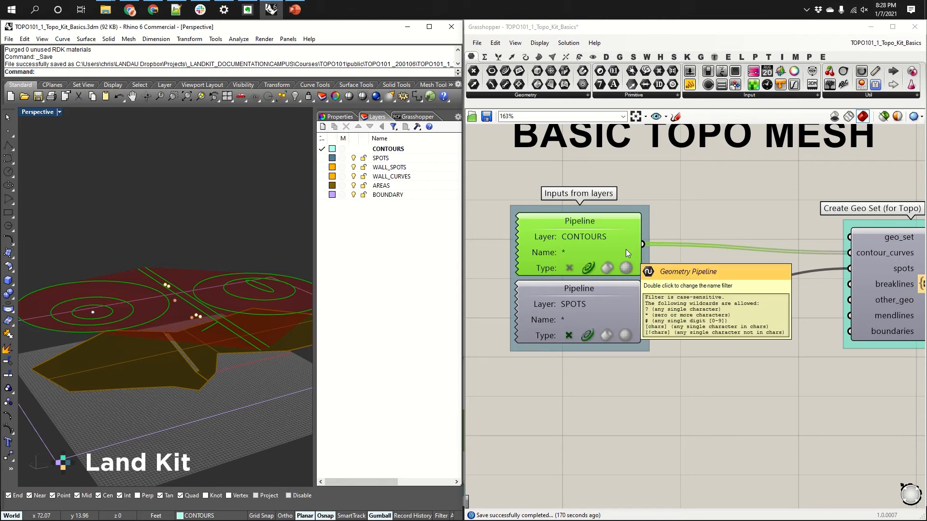
right_click_drag(605, 265, 605, 227)
key("ctrl+q")
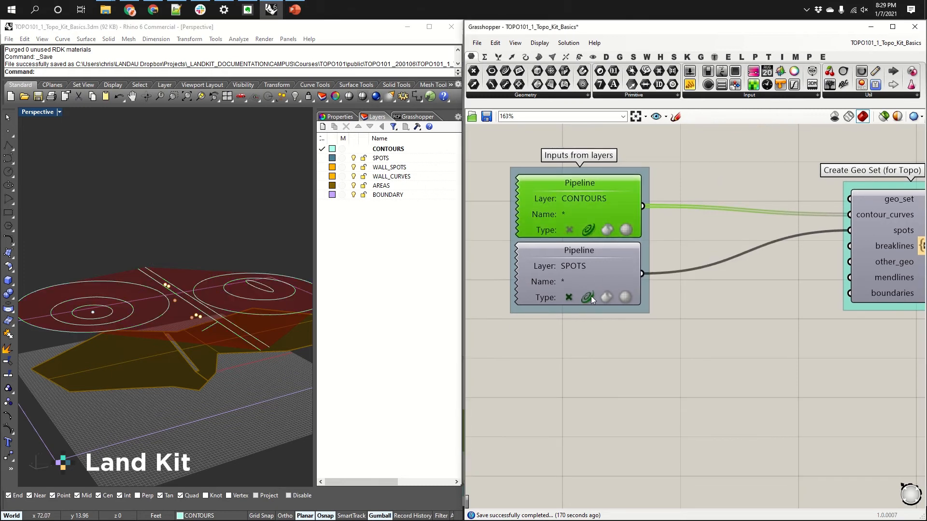
- Select the SPOTS pipeline and inspect its referenced spot point inside the contour rings in the Rhino model
left_click(594, 285)
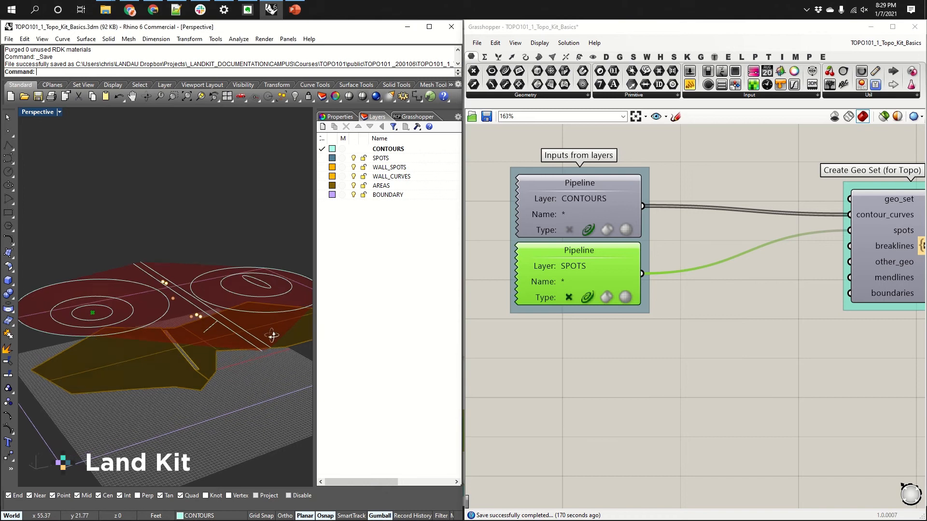
scroll(88, 315, "up", 8)
scroll(175, 302, "down", 6)
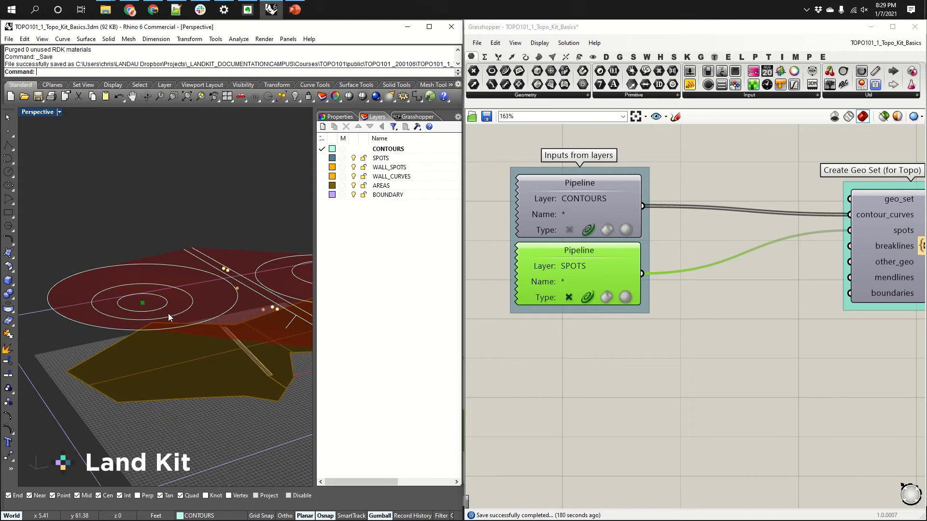
scroll(145, 306, "up", 4)
- Try raising the spot point inside the innermost contour vertically with the gumball, and undo the move
left_click(144, 302)
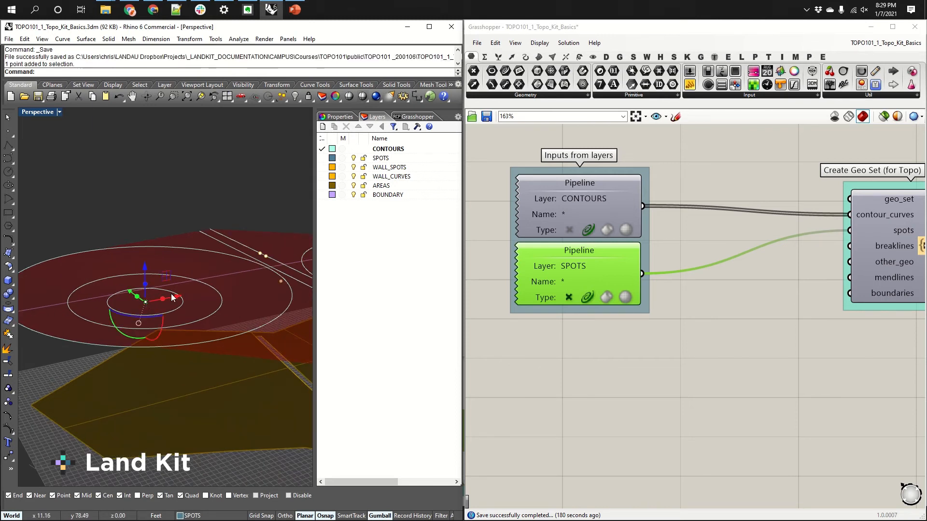
left_click_drag(143, 278, 135, 134)
right_click_drag(148, 272, 174, 301)
scroll(176, 302, "down", 6)
key("ctrl+z")
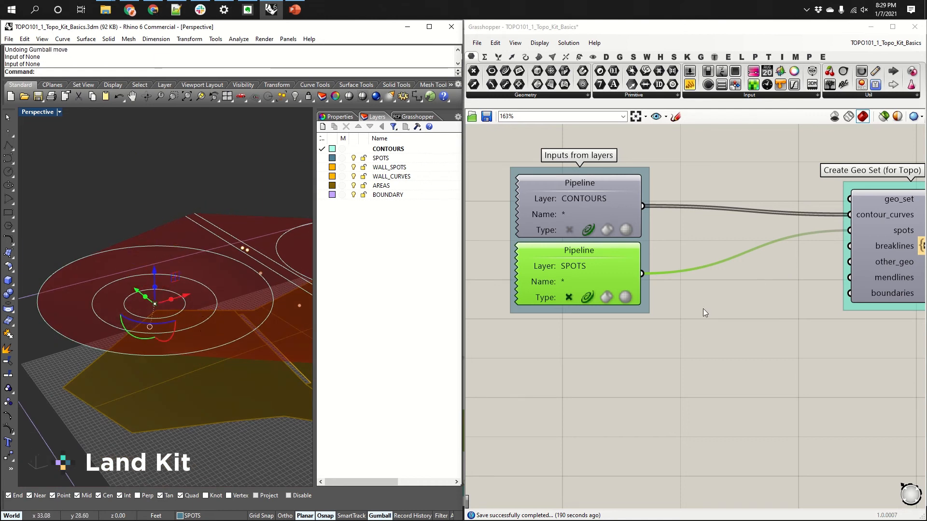
- Examine the Create Geo Set component and its inputs for contour curves and spots, and show the Topo component set
right_click_drag(722, 312, 711, 306)
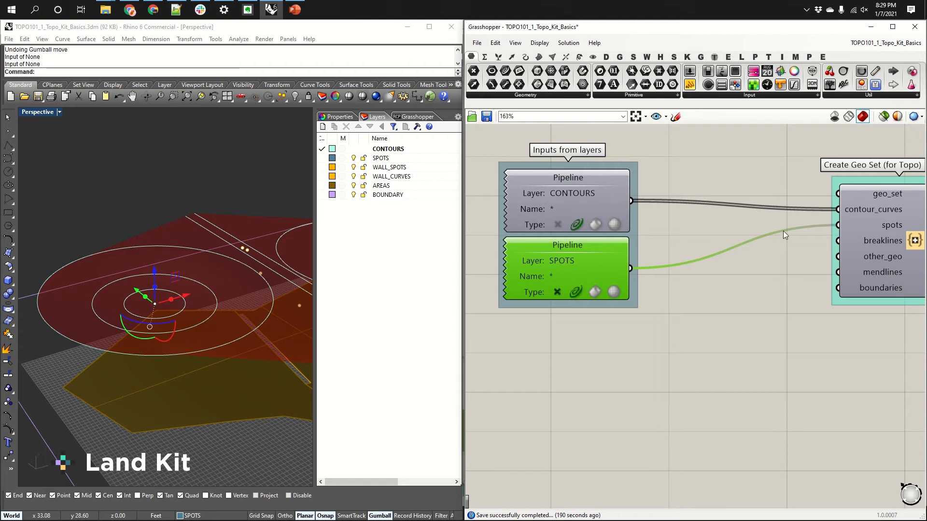
right_click_drag(783, 231, 677, 256)
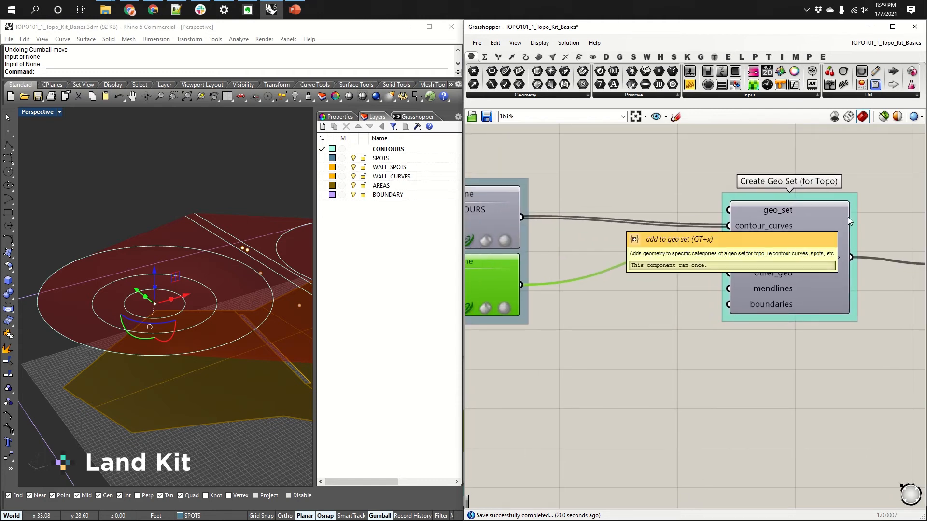
left_click(769, 57)
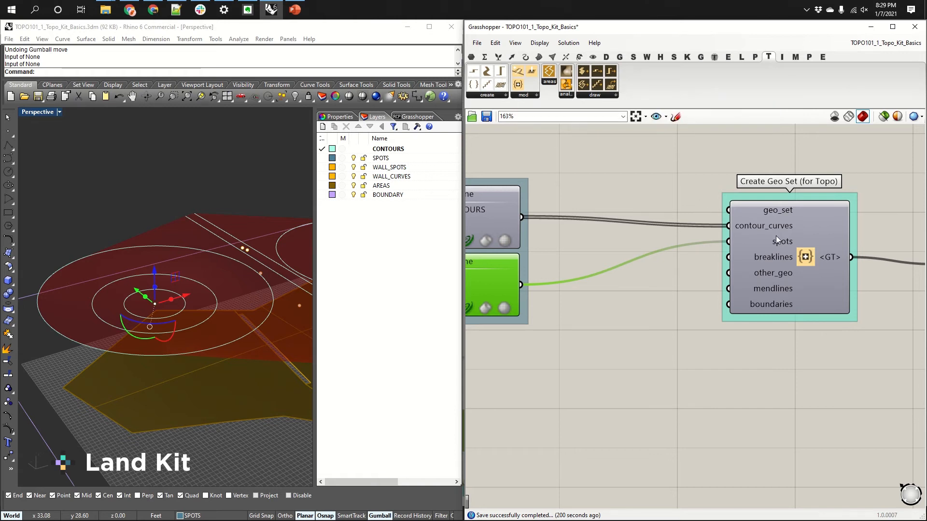
right_click_drag(775, 236, 808, 245)
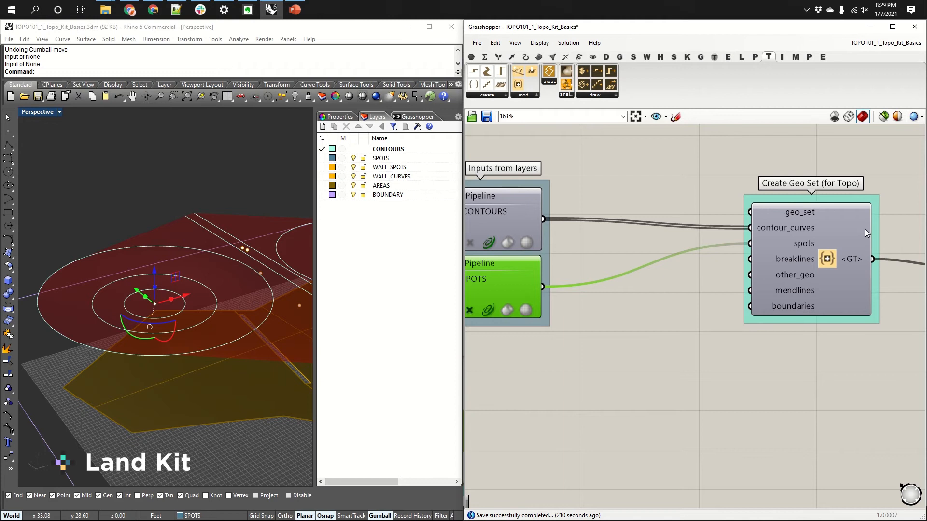
mouse_move(827, 262)
- Turn off the curve type in the SPOTS pipeline, leaving only points referenced from that layer
right_click_drag(467, 291, 493, 283)
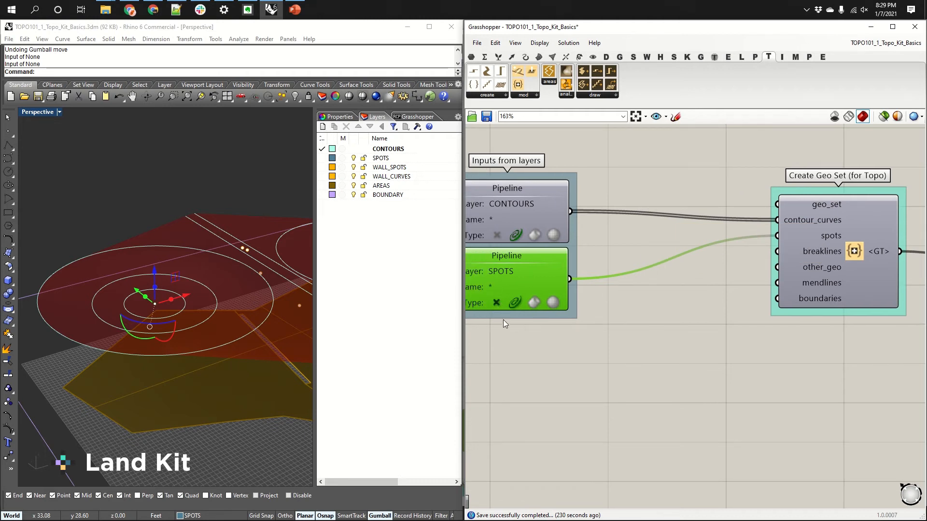
right_click_drag(503, 320, 545, 307)
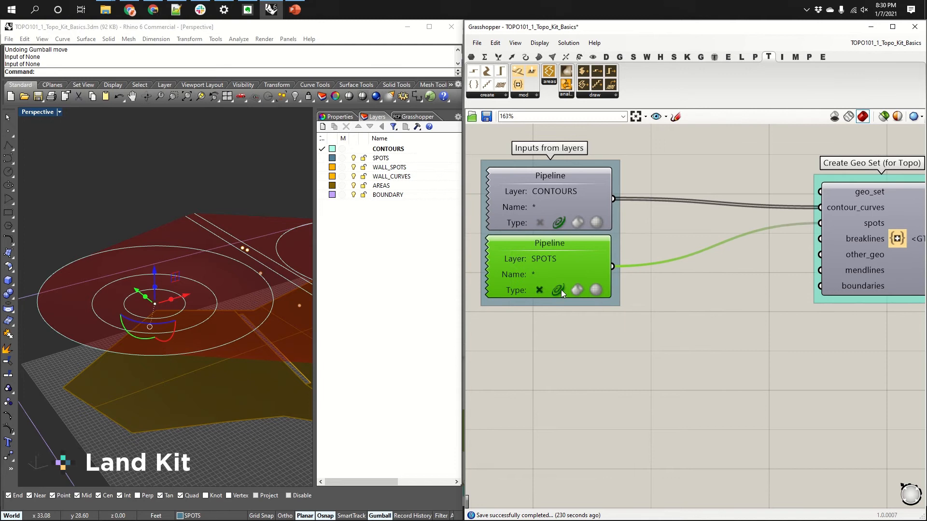
left_click(560, 290)
- Examine the geo set output, Create Topo's feature input and topo output, and the terrain surface in the Rhino model
right_click_drag(712, 270, 634, 262)
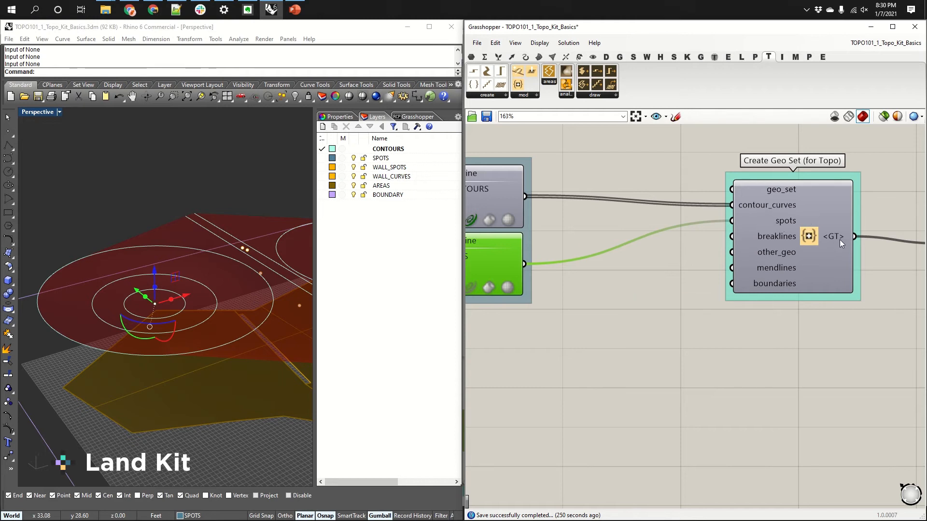
mouse_move(871, 244)
right_mouse_down()
mouse_move(716, 224)
mouse_move(659, 236)
right_mouse_up()
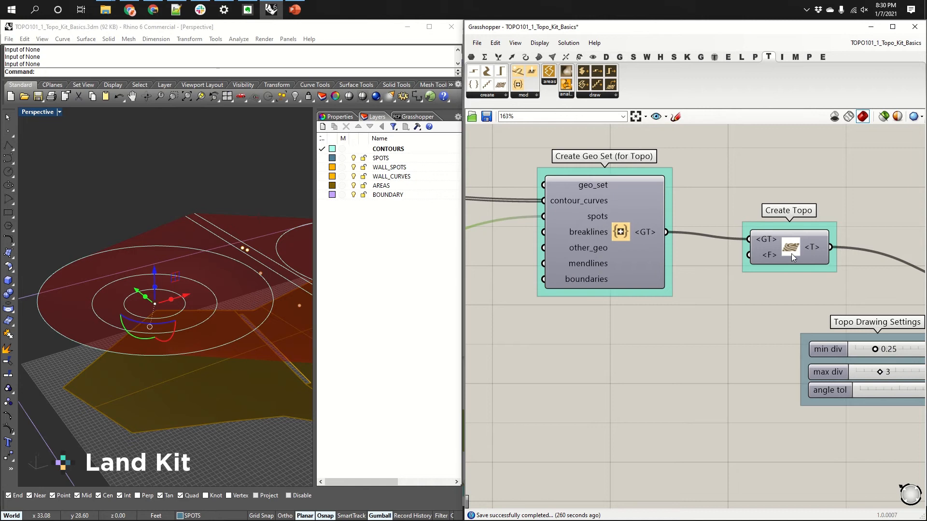
mouse_move(644, 231)
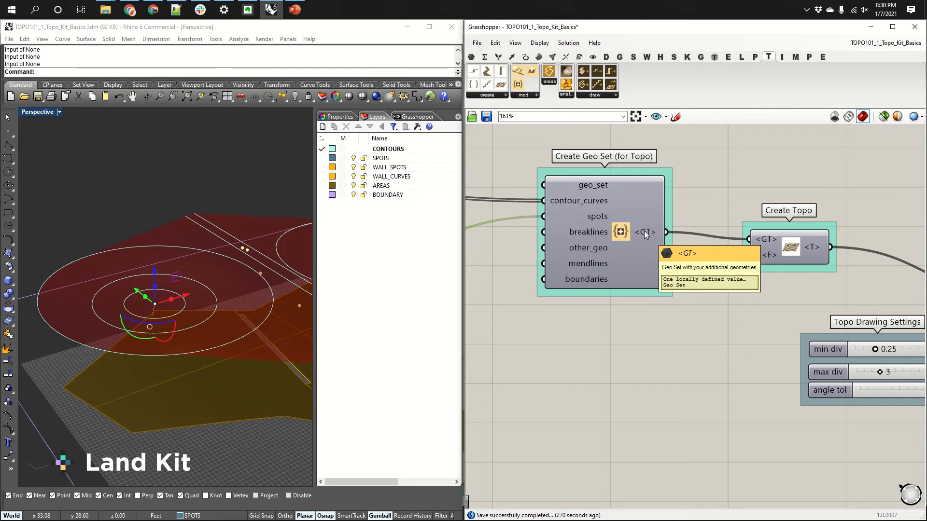
right_click_drag(773, 258, 732, 245)
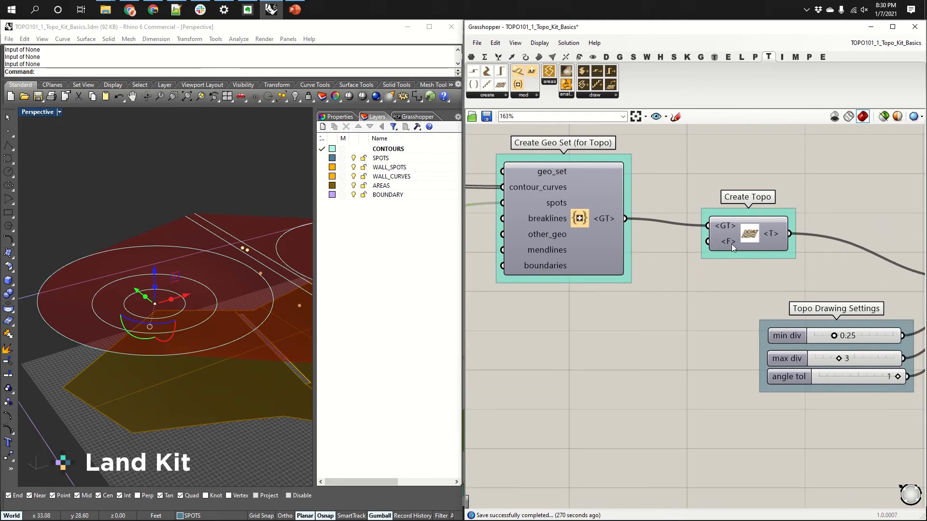
mouse_move(731, 243)
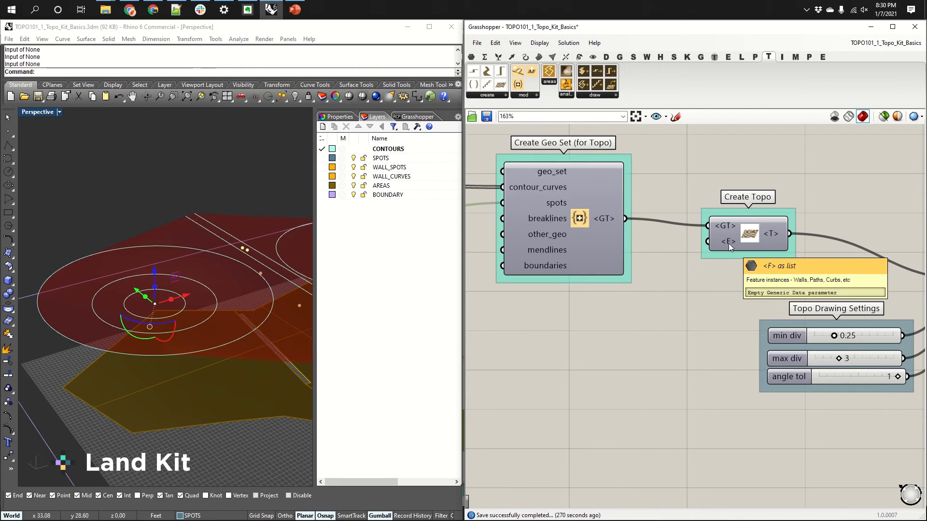
right_click_drag(811, 240, 672, 219)
scroll(671, 219, "down", 2)
right_click_drag(798, 224, 746, 219)
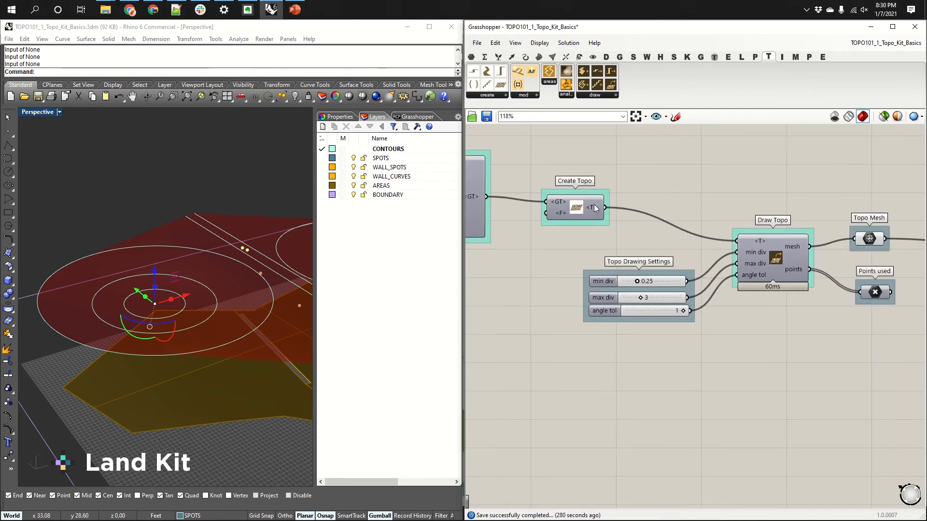
mouse_move(594, 206)
right_click_drag(229, 283, 251, 273)
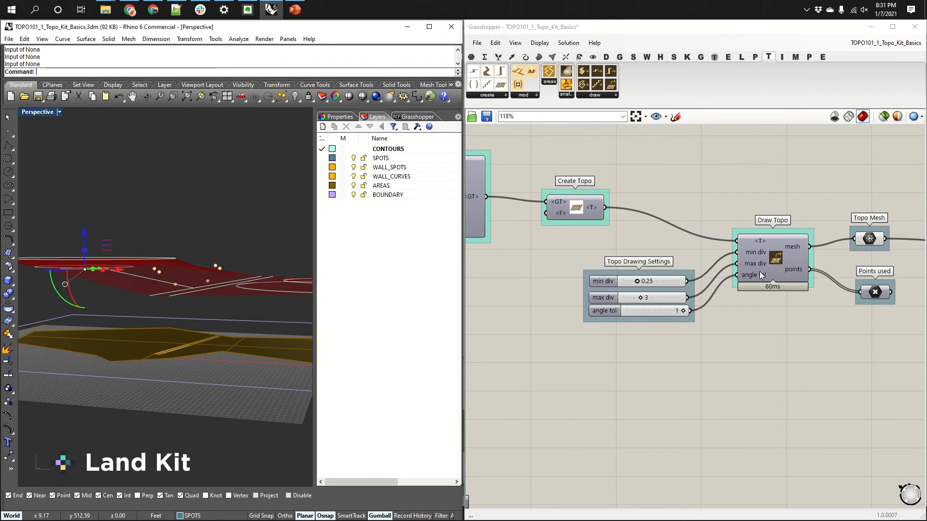
- Trace the definition from the layer inputs through Create Topo to Draw Topo and its drawing settings, selecting the components along the way
left_click_drag(774, 261, 775, 257)
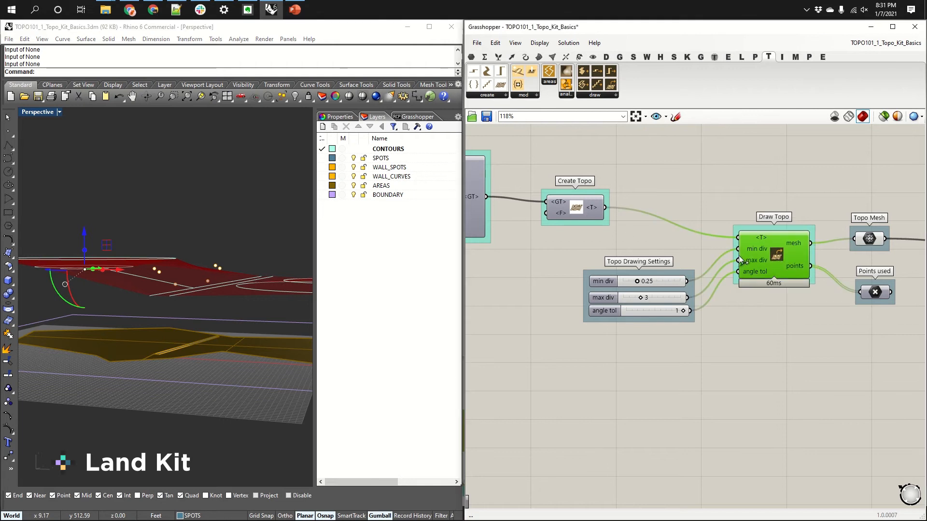
right_click_drag(627, 244, 834, 279)
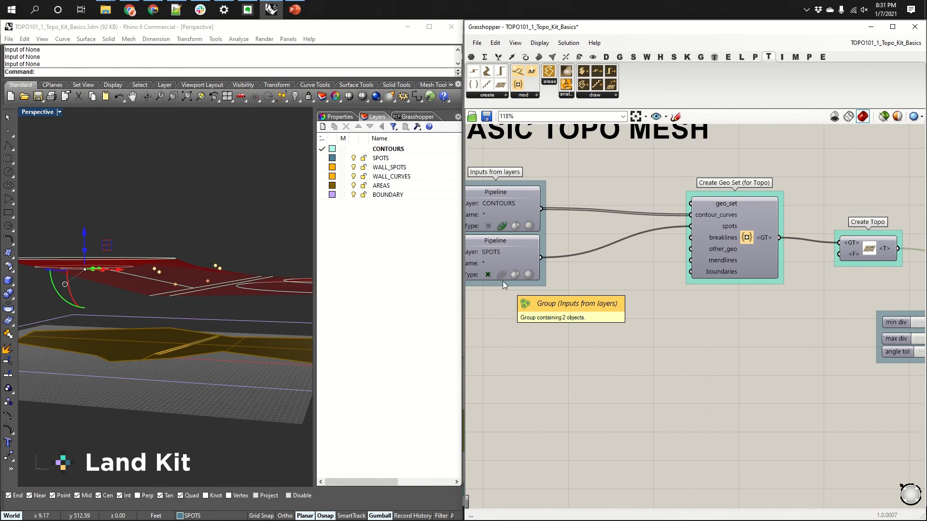
right_click_drag(753, 248, 592, 232)
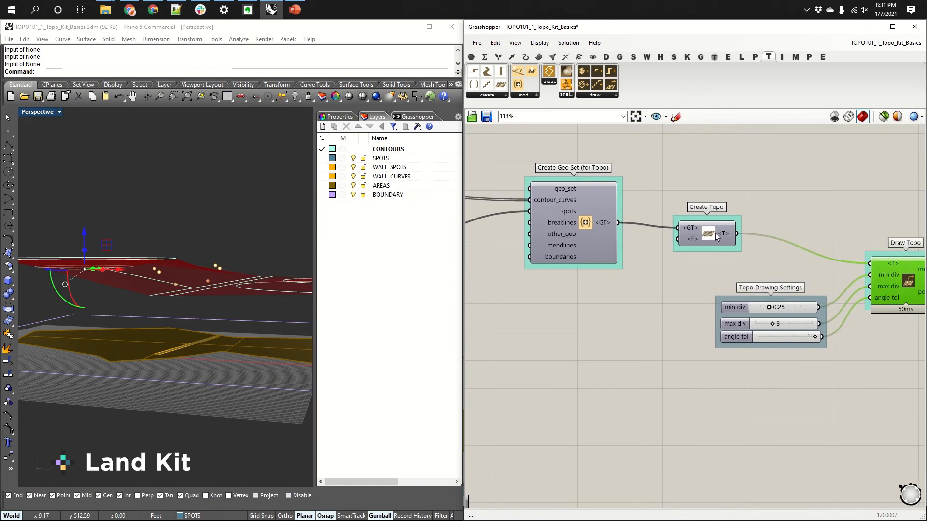
left_click_drag(716, 233, 708, 229)
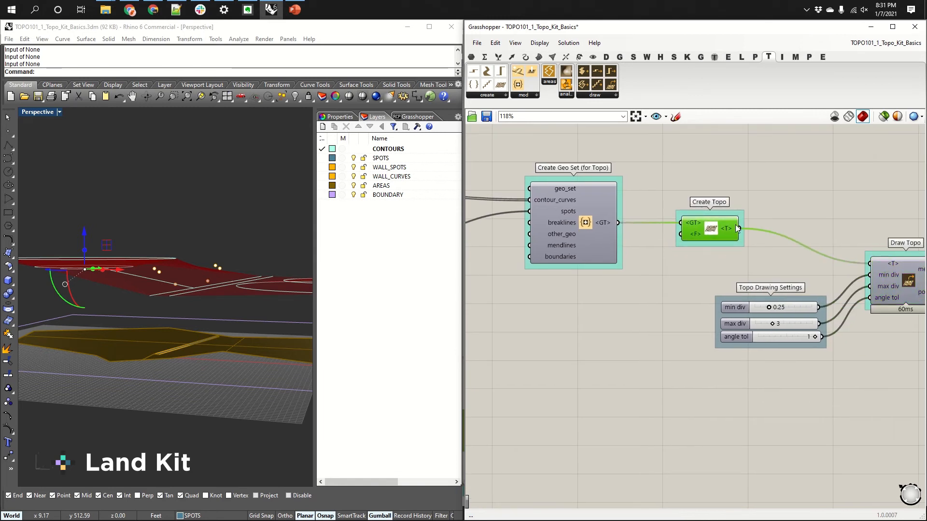
right_click_drag(893, 261, 715, 243)
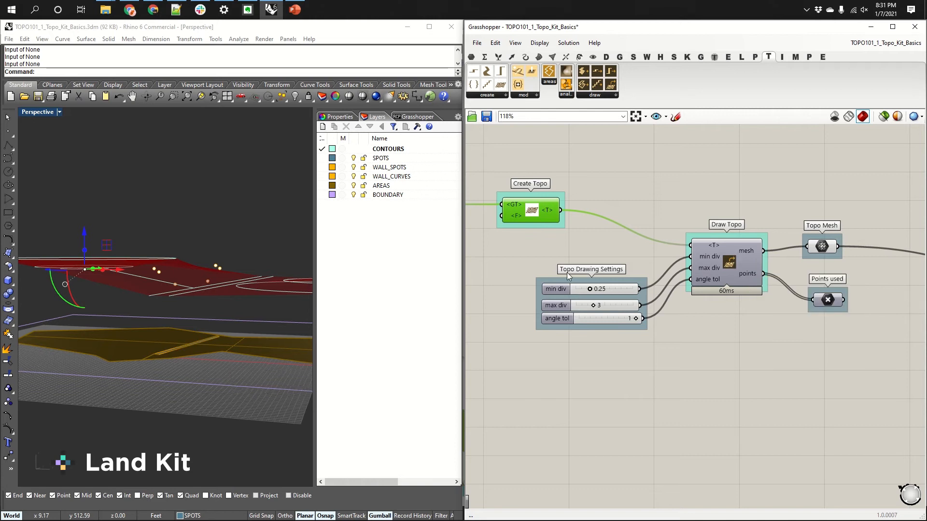
left_click(732, 262)
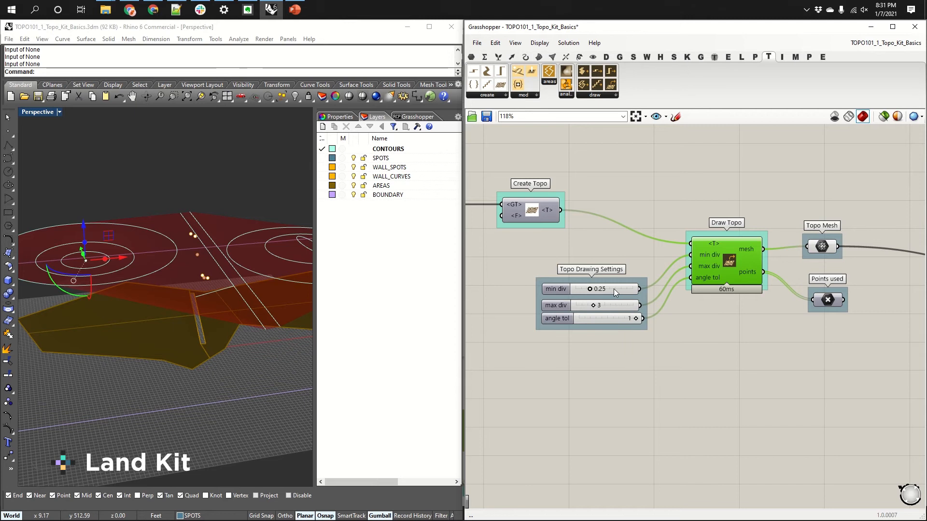
left_click(556, 303)
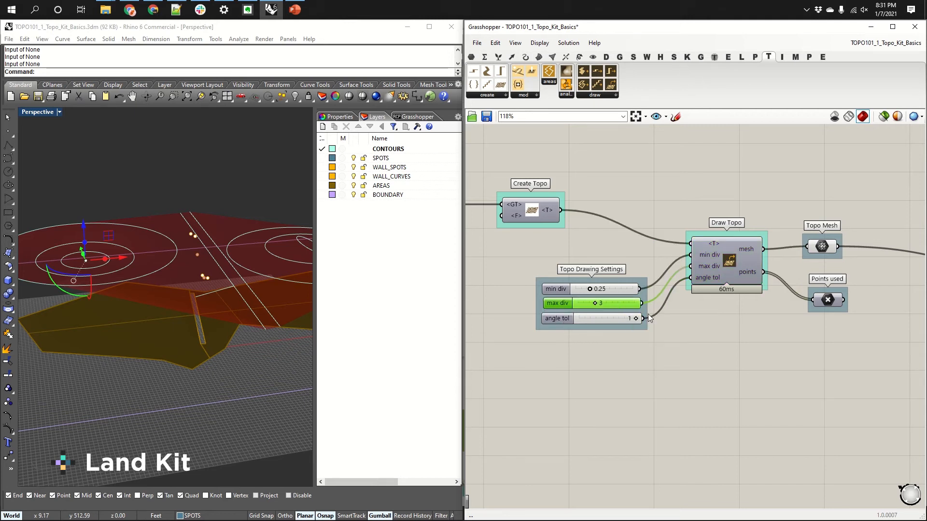
- Turn on the preview of the Points used parameter and inspect the division points along the contour curves in the Rhino model
left_click(835, 304)
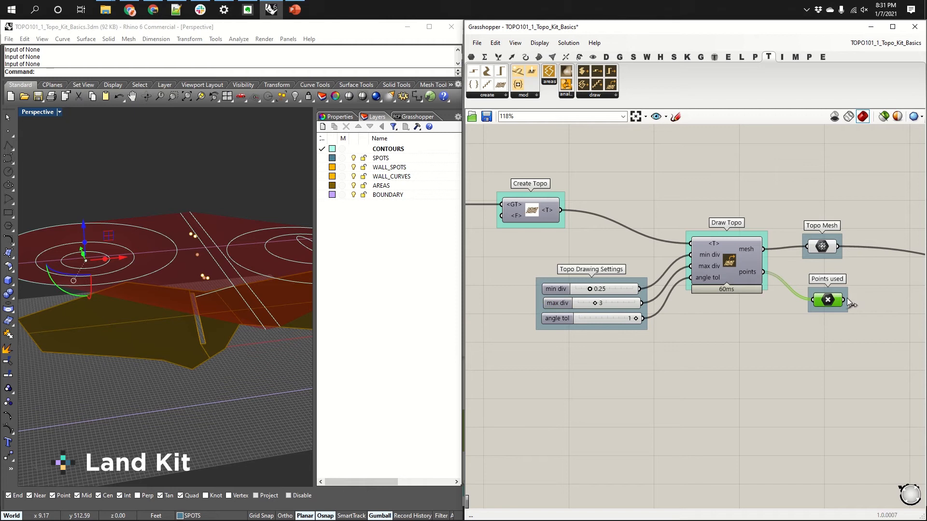
right_click_drag(879, 300, 859, 303)
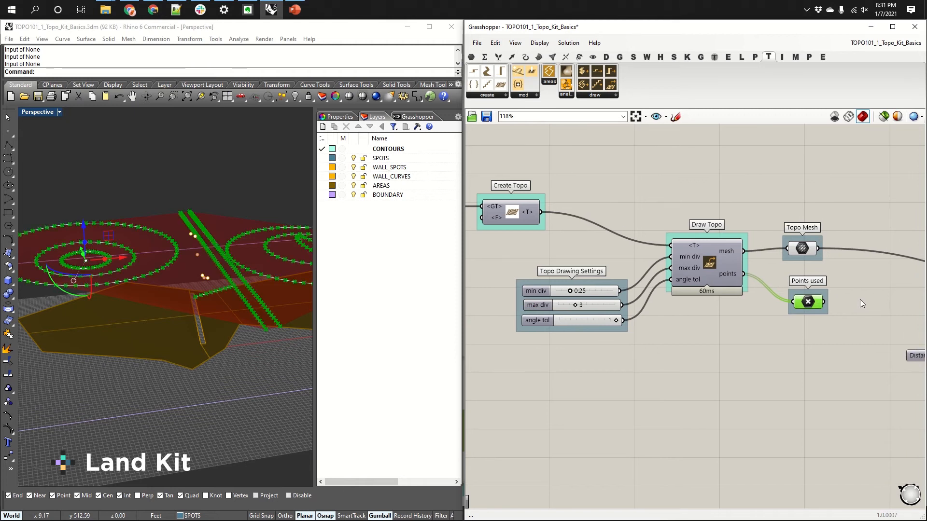
right_click_drag(138, 270, 267, 258)
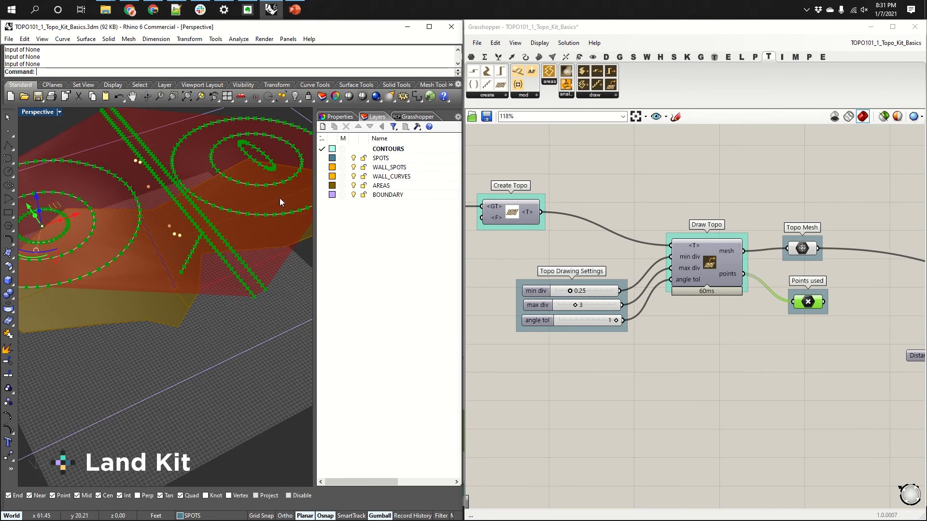
right_click_drag(261, 179, 196, 319, "shift")
scroll(196, 297, "up", 10)
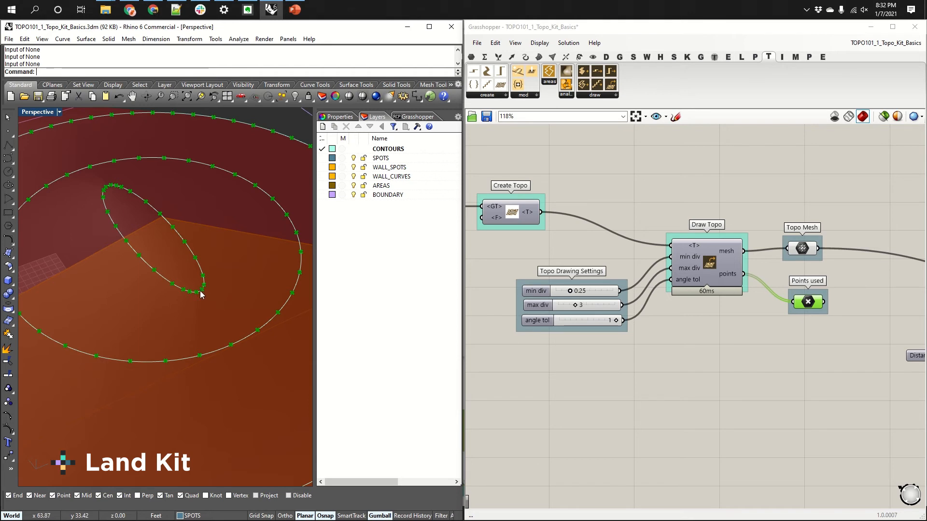
- Set the min div value in the Topo Drawing Settings to 0.10
left_click(570, 292)
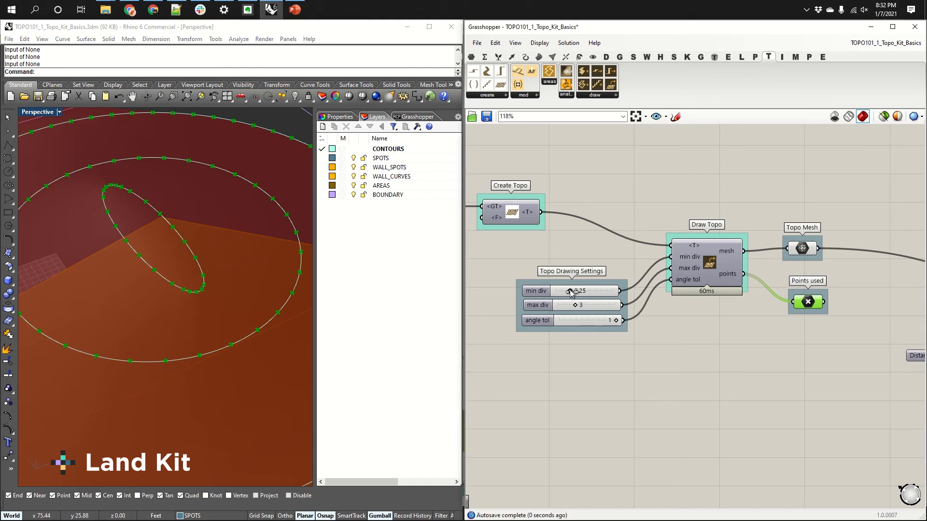
double_click(570, 292)
type(".")
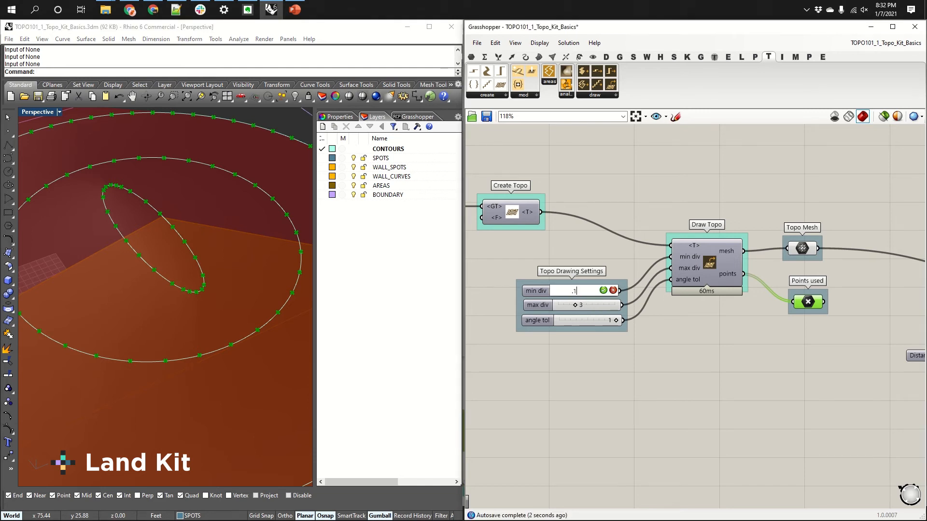
type("1")
key("Return")
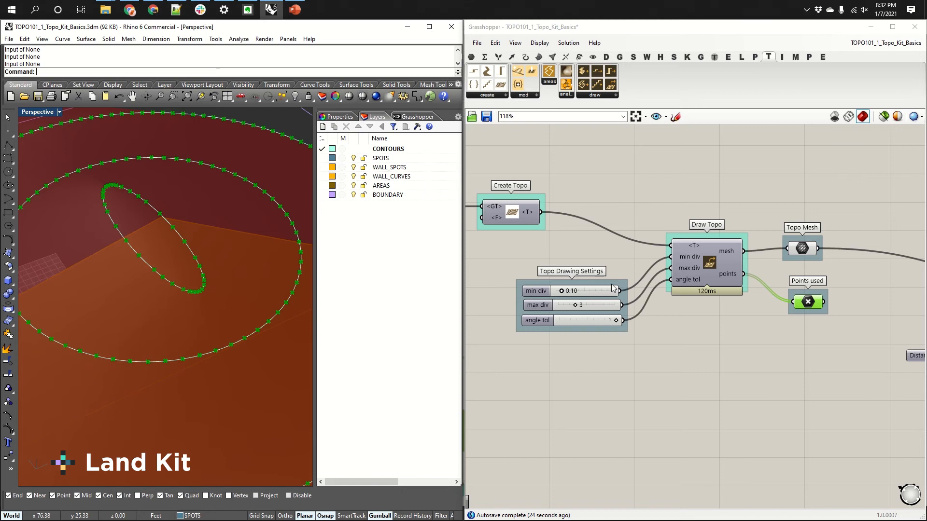
- Select the max div slider and inspect the division point spacing on the contour rings in the Rhino model
left_click(537, 305)
left_click_drag(537, 303, 535, 304)
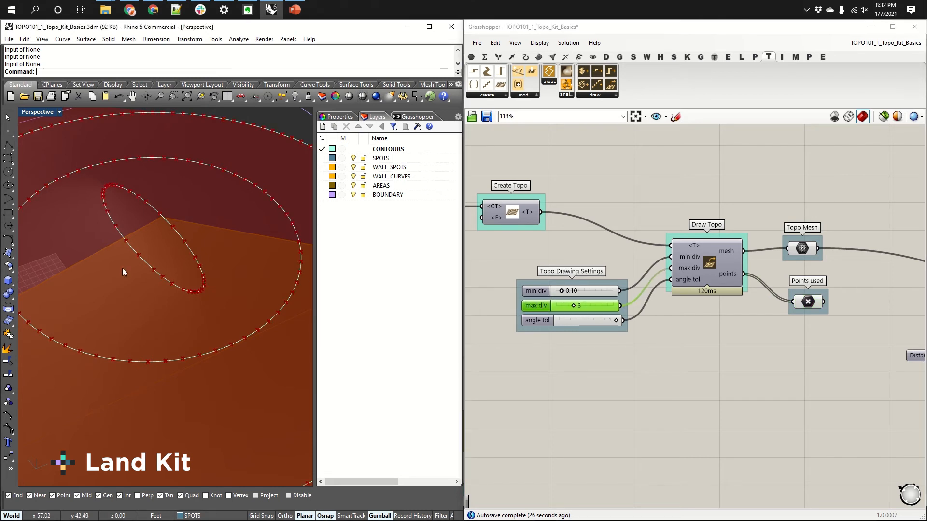
right_click_drag(215, 271, 209, 255)
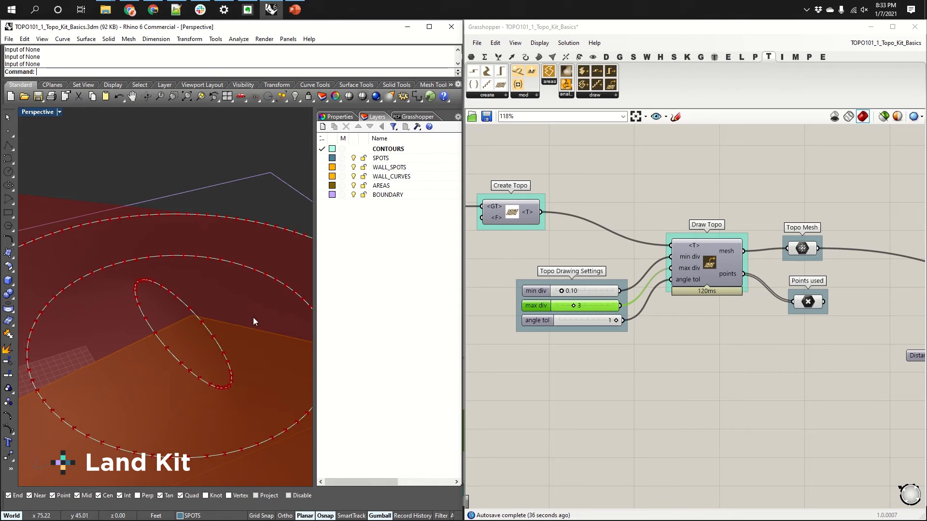
- Select the Topo Mesh parameter, inspect the highlighted mesh in the Rhino model, and clear the selection
mouse_move(785, 241)
right_mouse_down()
mouse_move(699, 213)
mouse_move(685, 198)
right_mouse_up()
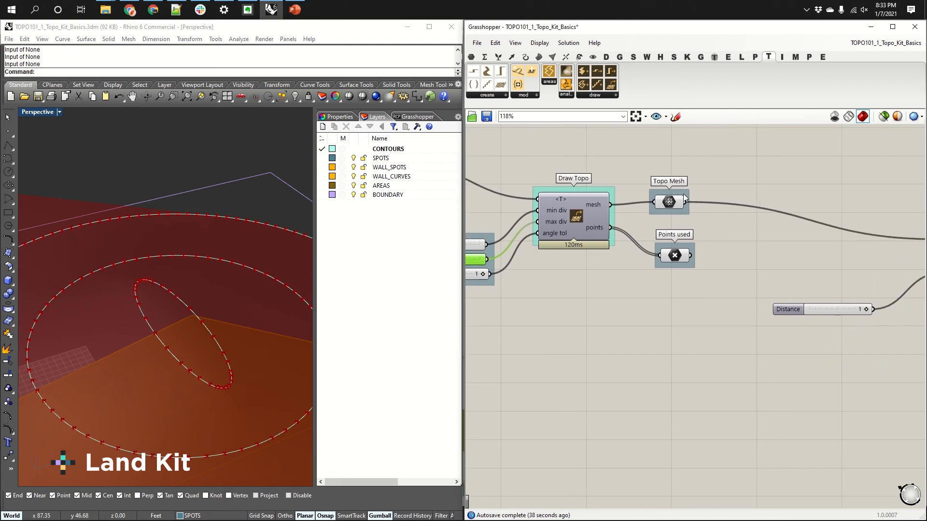
mouse_move(668, 205)
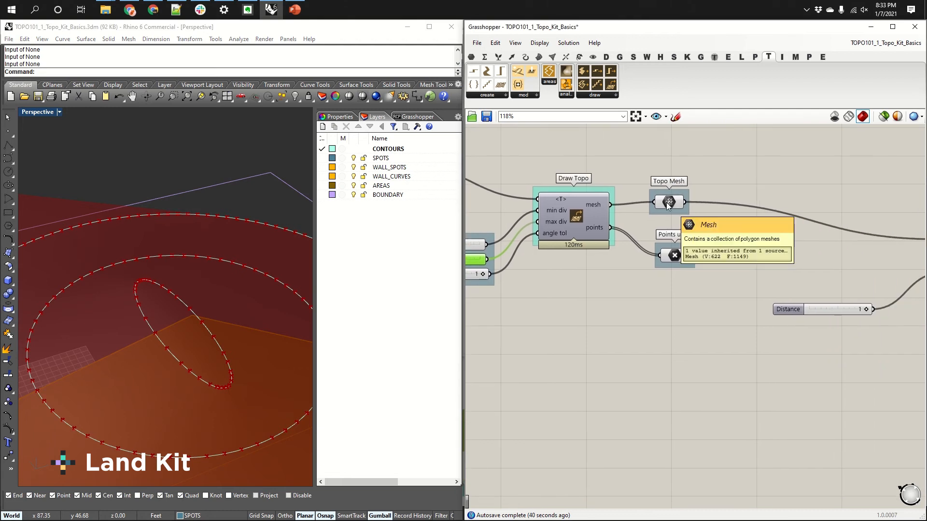
left_click_drag(668, 205, 674, 201)
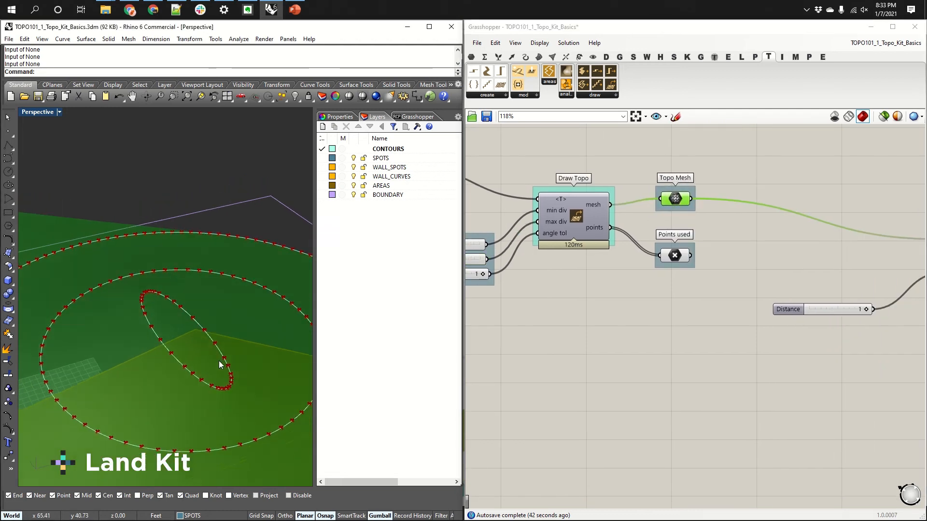
scroll(222, 360, "down", 5)
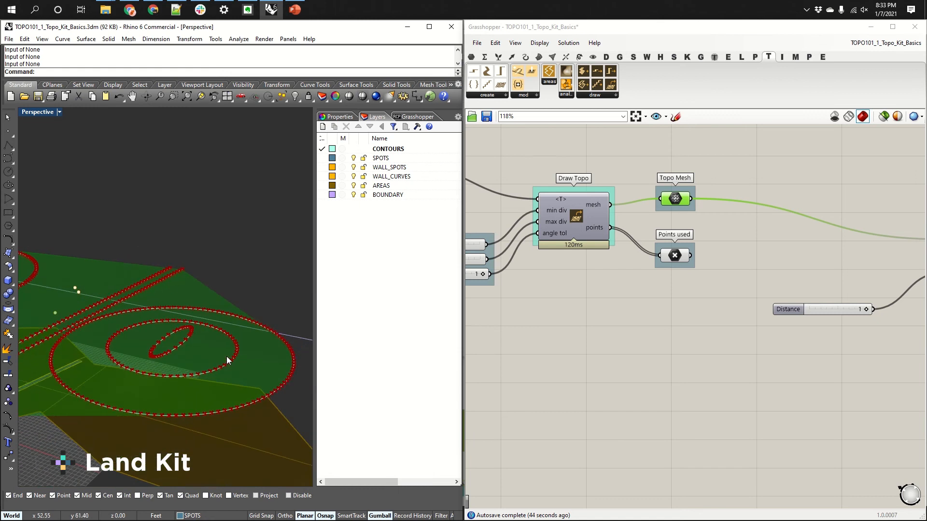
right_click_drag(227, 356, 256, 247)
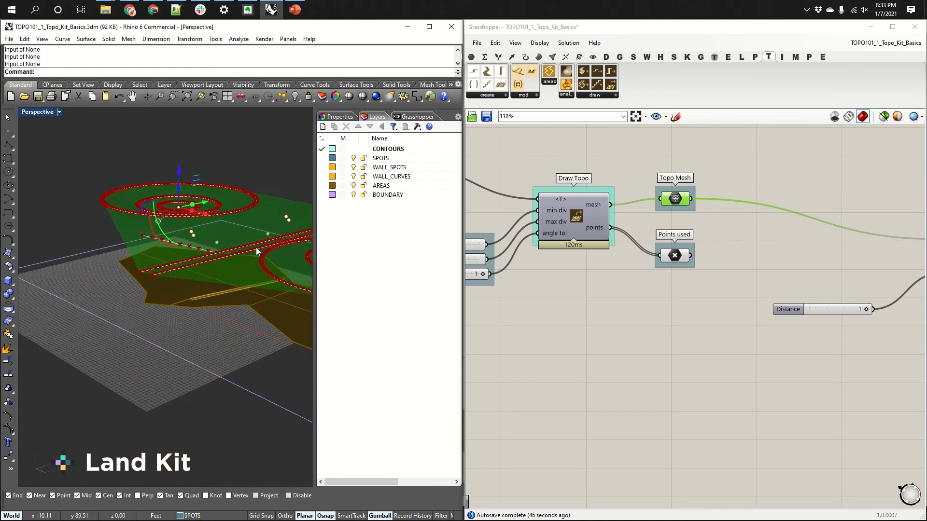
scroll(256, 247, "up", 6)
left_click(707, 297)
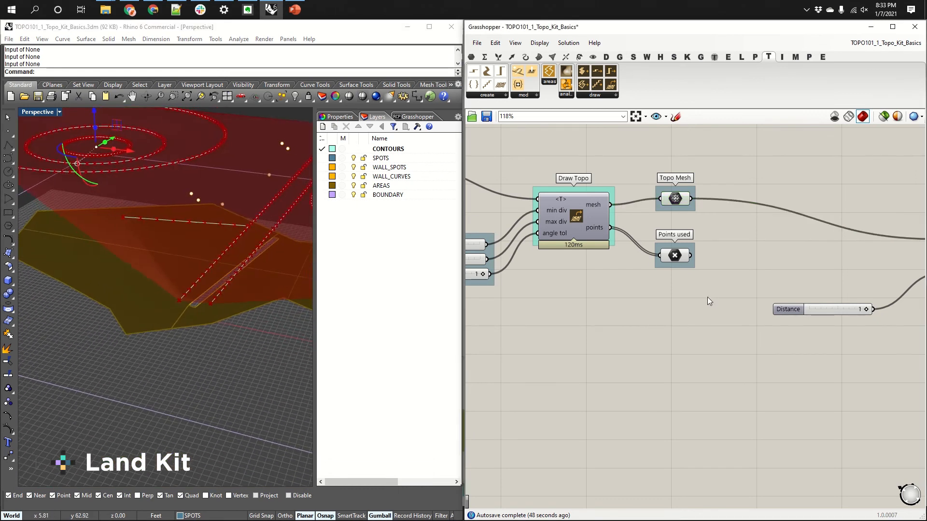
- Select the Cut Contours component and turn on its preview in the Rhino model
right_click_drag(770, 288, 600, 337)
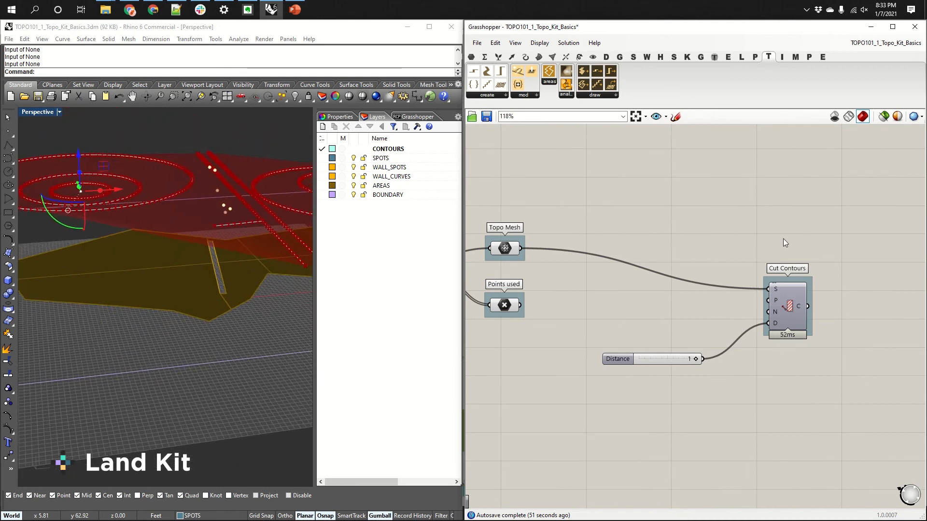
left_click_drag(783, 239, 767, 355)
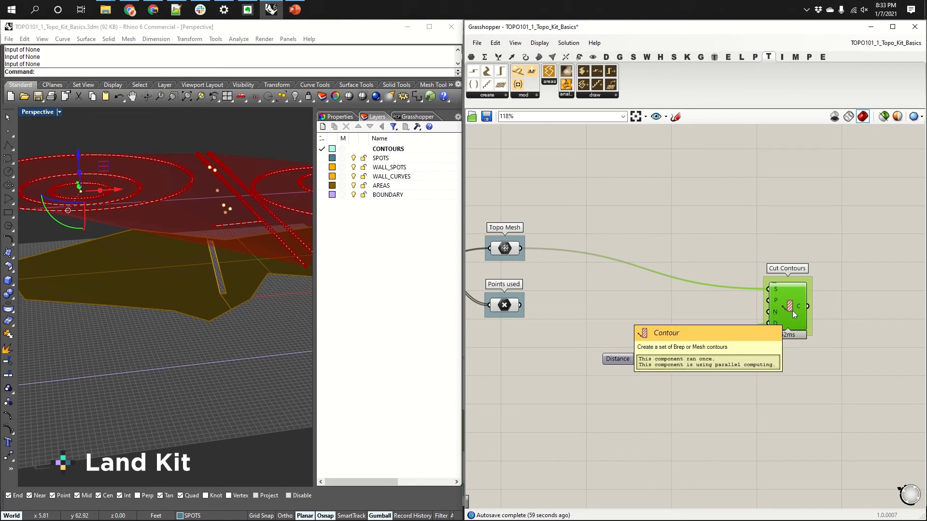
key("ctrl+q")
left_click(792, 385)
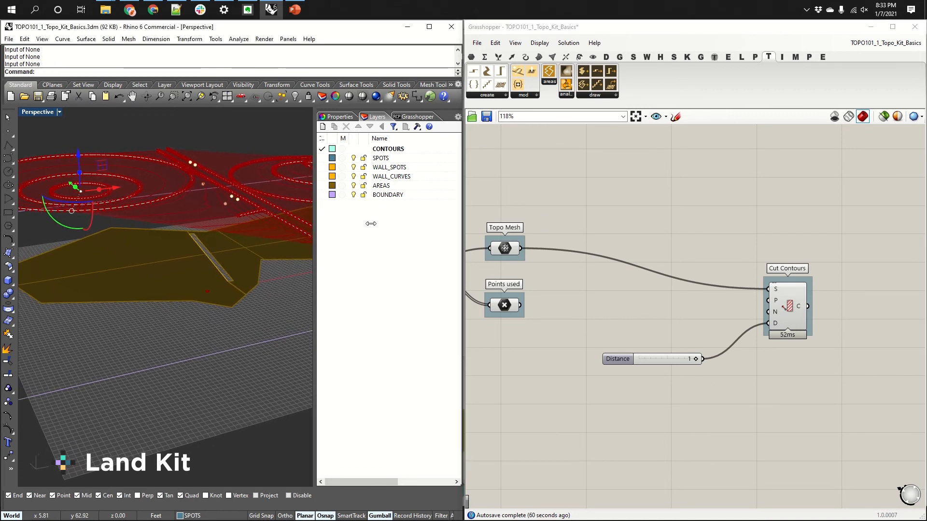
- Widen the Rhino viewport to view the cut contours and turn off the preview of the Points used parameter
left_click_drag(314, 216, 378, 224)
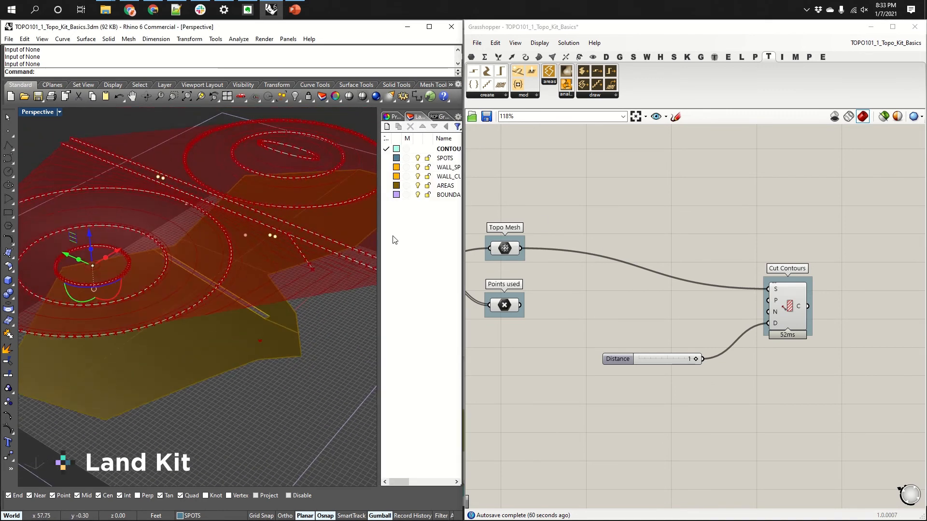
left_click(768, 299)
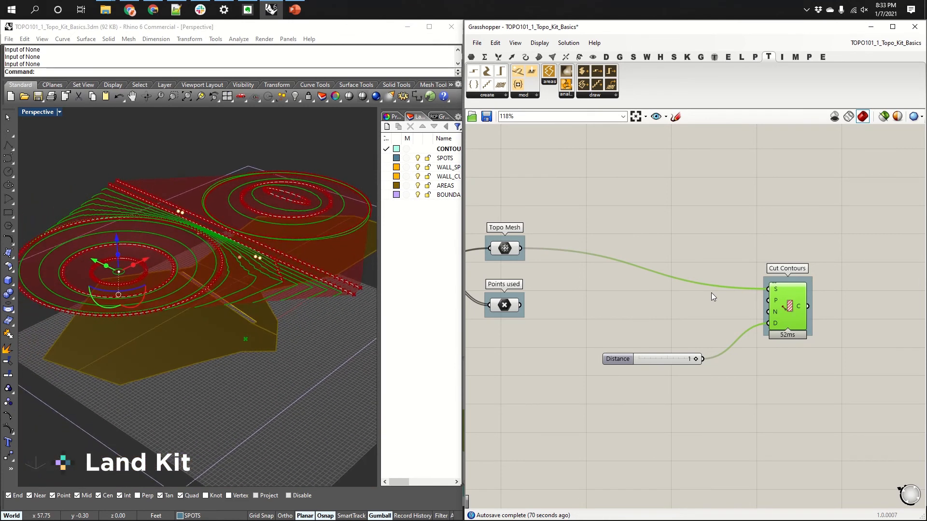
left_click(500, 303)
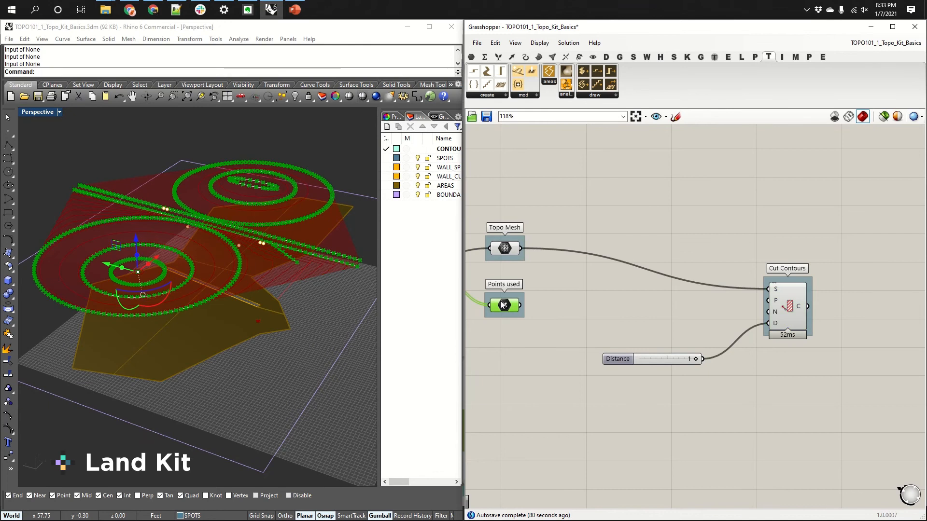
left_click(352, 309)
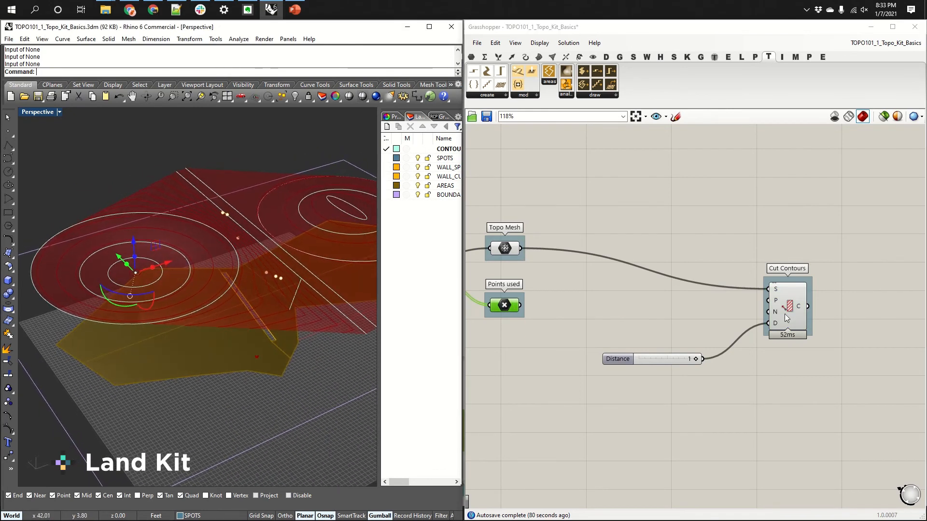
left_click(342, 233)
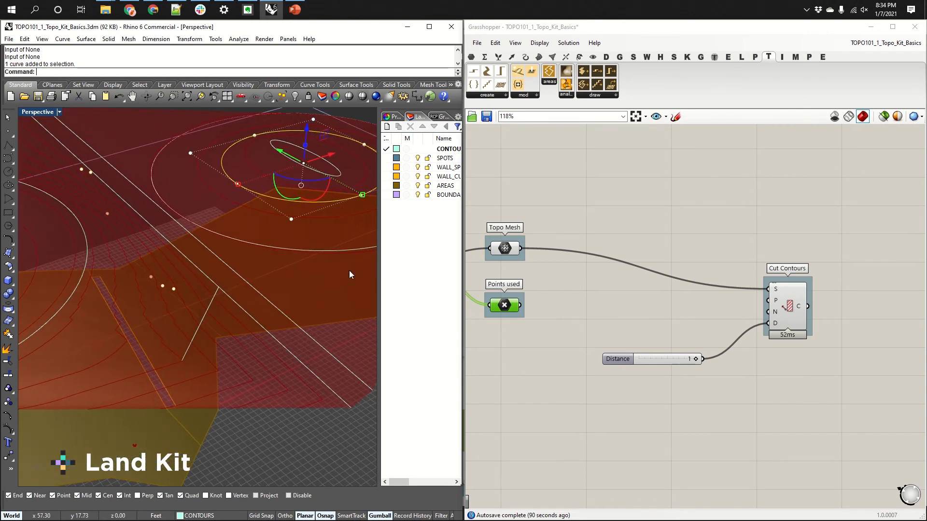
type("Point")
key("Return")
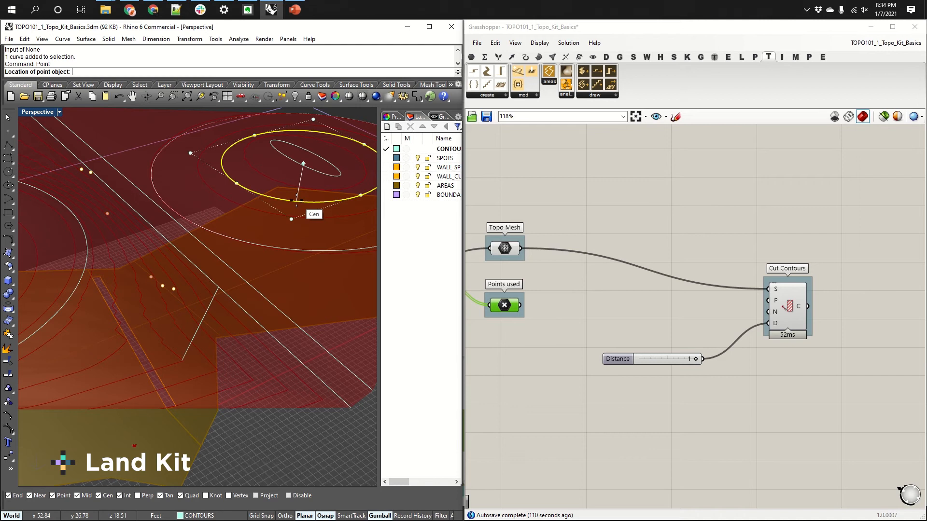
left_click(296, 198)
key("Escape")
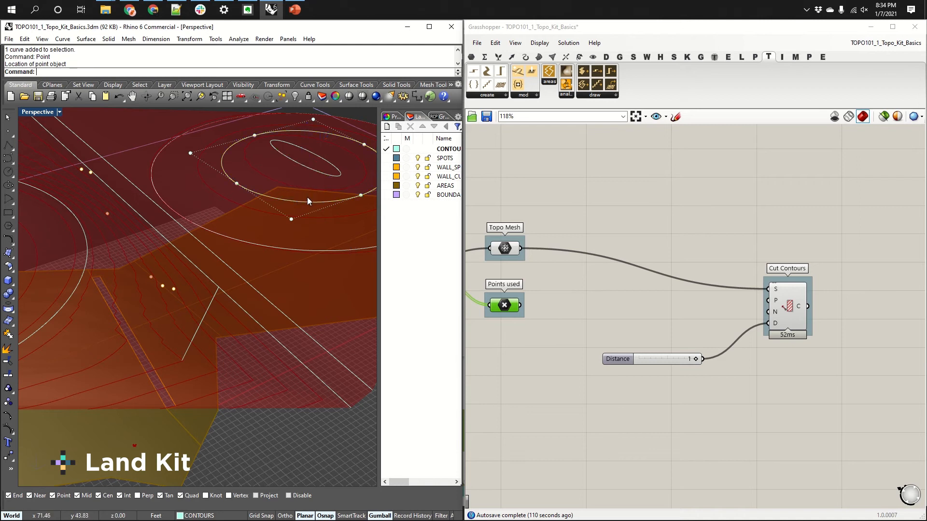
- Select the Cut Contours component and inspect its highlighted contour lines in the Rhino model
right_click_drag(307, 196, 270, 268)
scroll(281, 214, "down", 5)
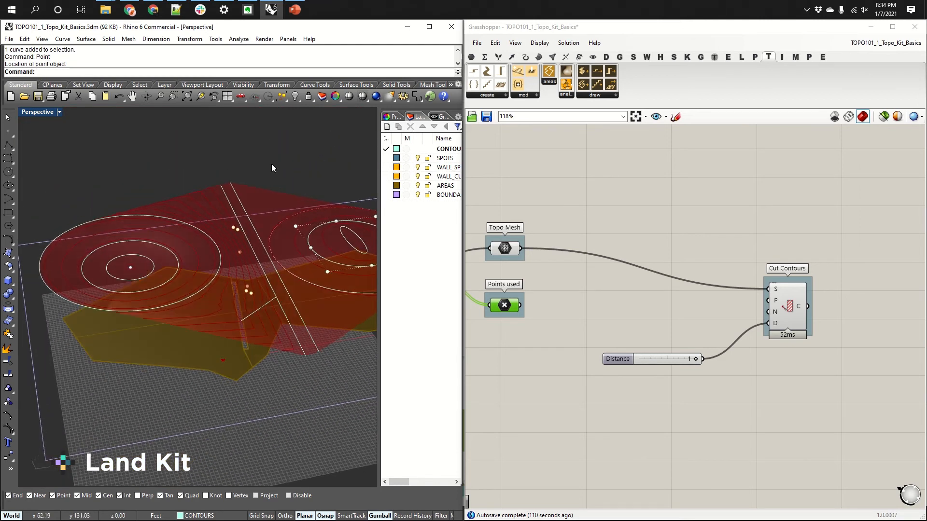
right_click_drag(291, 164, 275, 199)
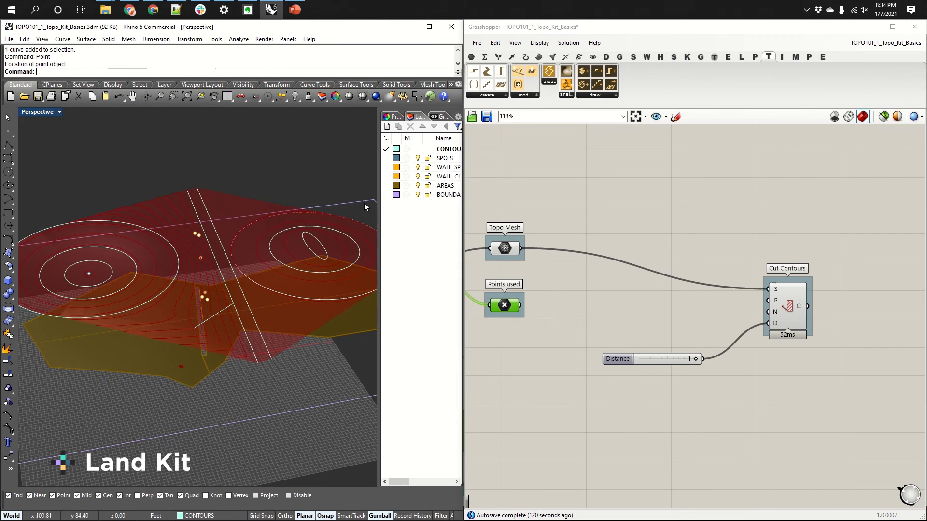
left_click_drag(795, 315, 783, 312)
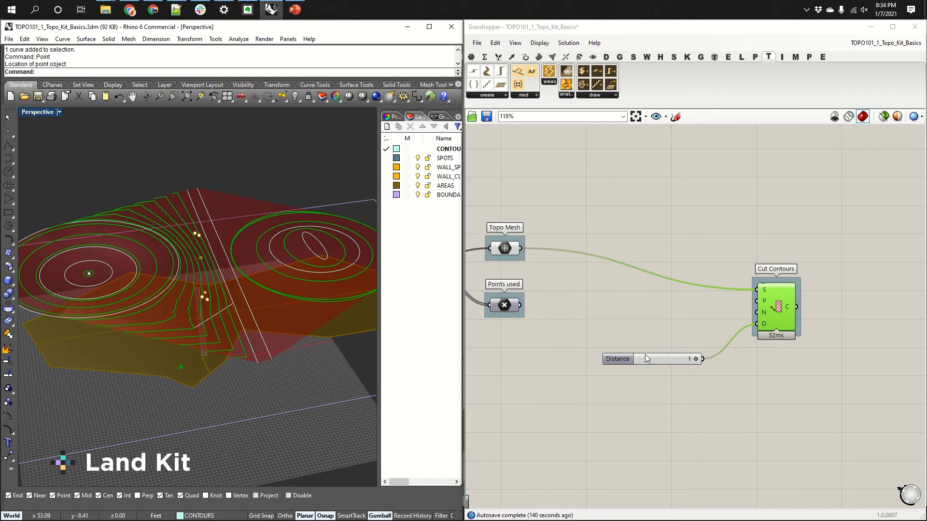
- Turn off the previews of the Topo Mesh parameter and the Cut Contours component
scroll(779, 294, "down", 3)
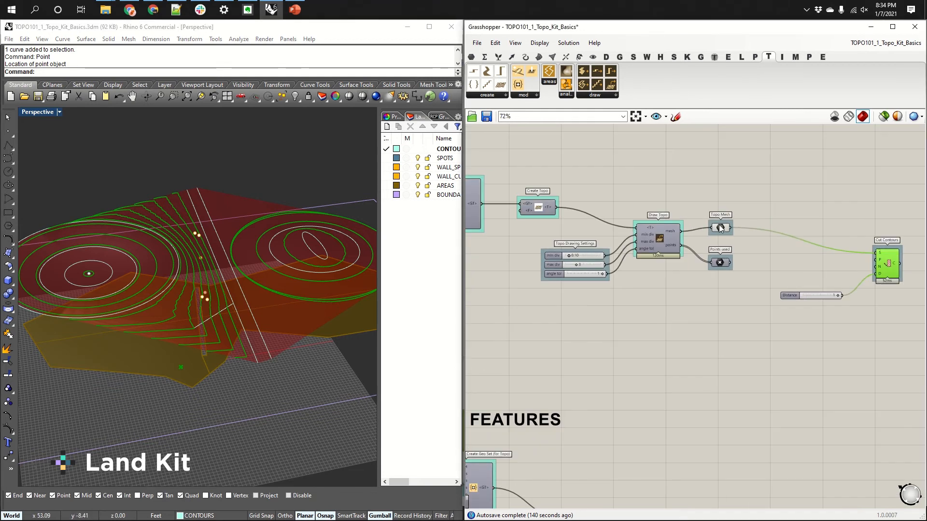
left_click(719, 225)
key("ctrl+q")
left_click(888, 261)
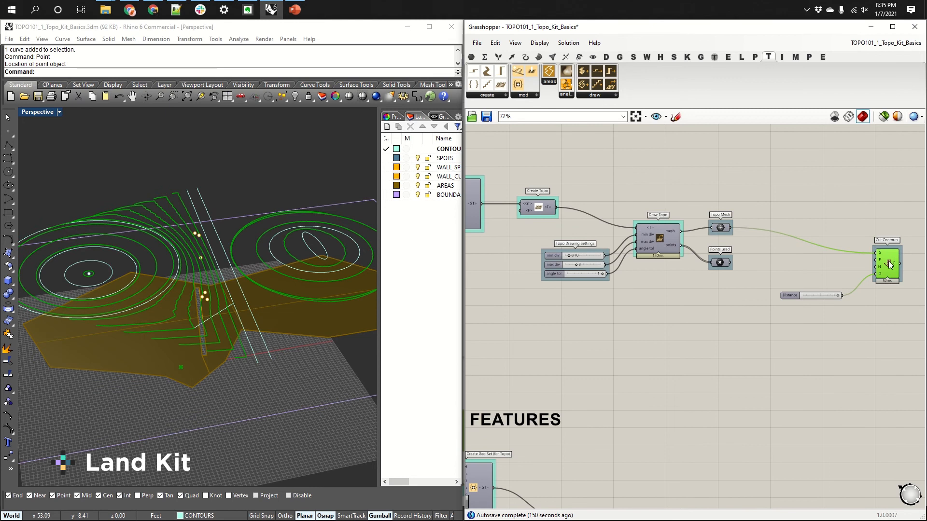
key("ctrl+q")
- Go to the Basic Topo Mesh w/ Features section and select the SPOTS pipeline that feeds the geo set
scroll(604, 375, "down", 3)
right_click_drag(625, 371, 787, 248)
scroll(757, 370, "up", 2)
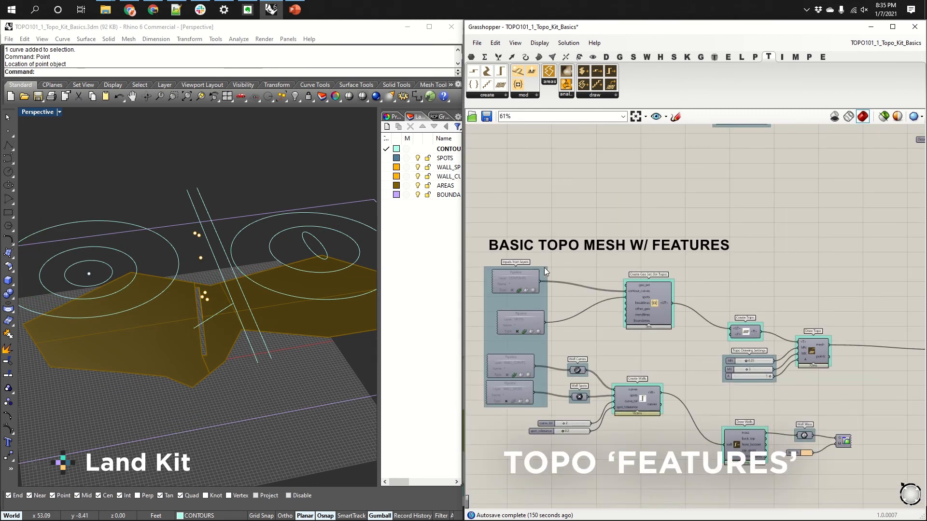
scroll(555, 267, "up", 1)
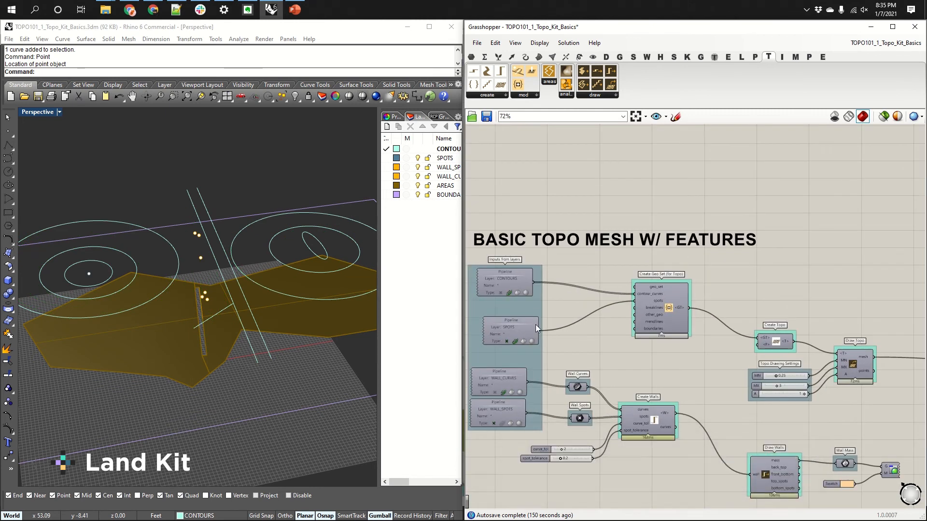
left_click_drag(535, 324, 527, 322)
right_click_drag(694, 336, 686, 257)
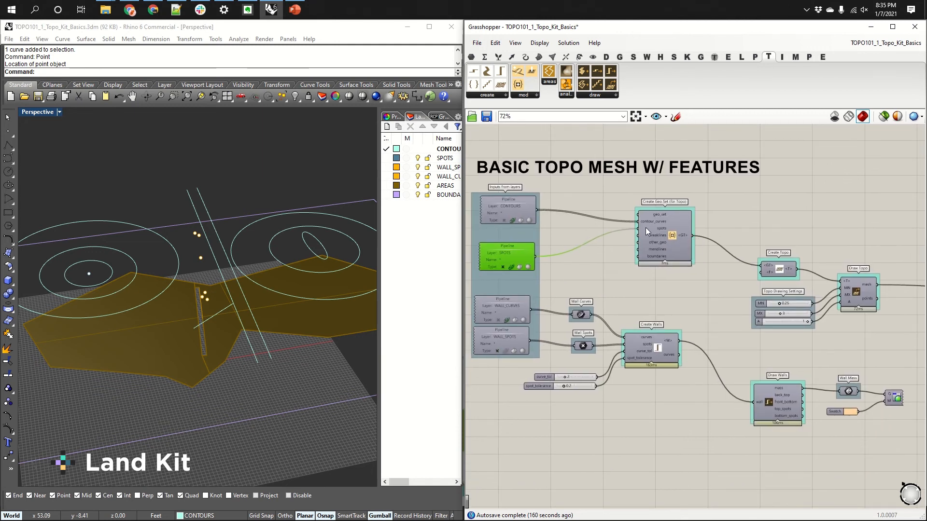
scroll(566, 224, "up", 1)
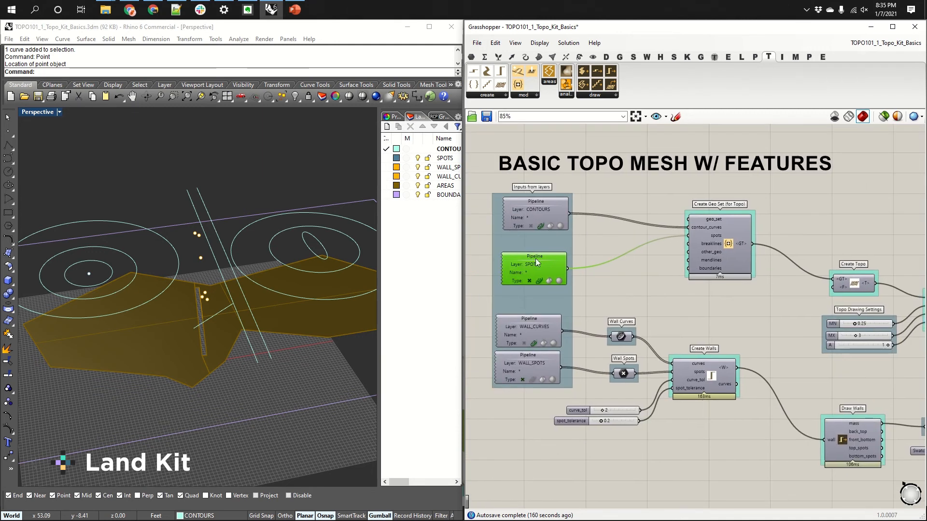
- Trace the data flow by selecting Create Geo Set (for Topo), Create Topo and Draw Topo one after another
left_click_drag(726, 238, 711, 235)
right_click_drag(813, 261, 725, 247)
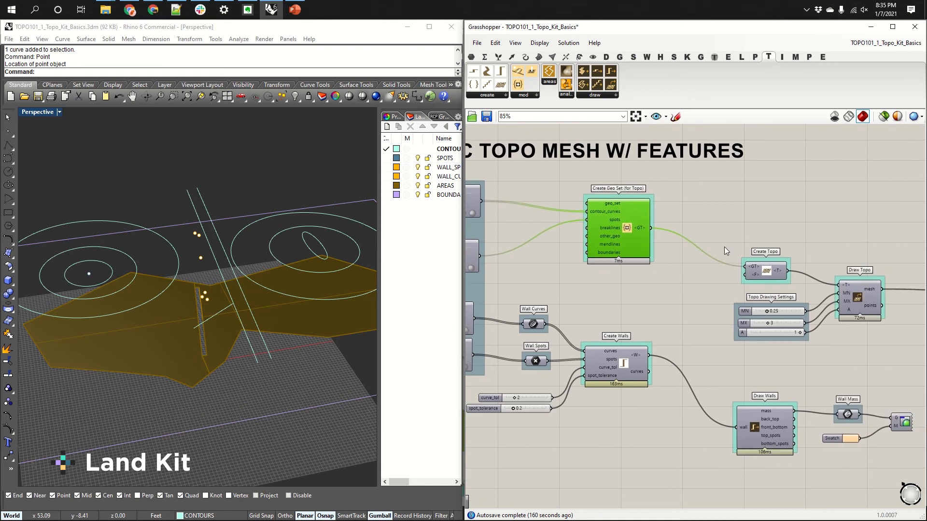
left_click_drag(769, 273, 774, 276)
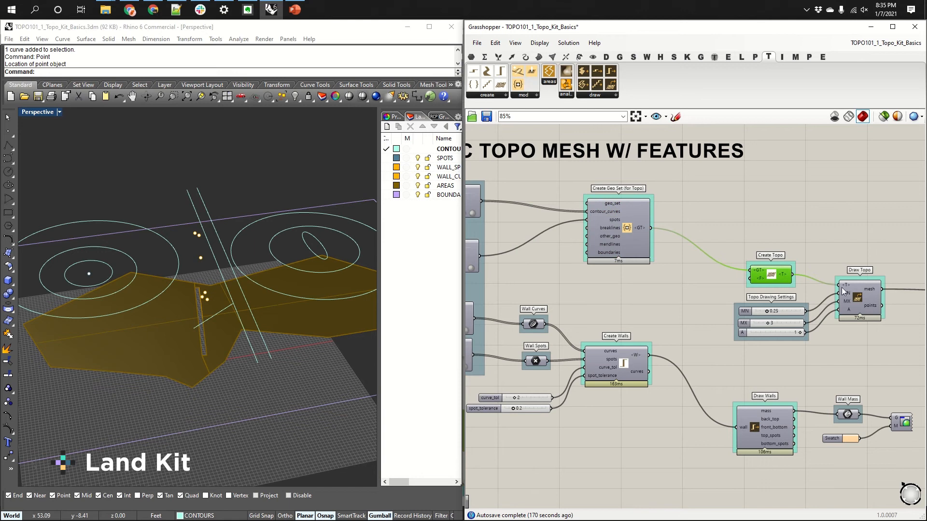
mouse_move(856, 300)
left_mouse_down()
mouse_move(858, 309)
mouse_move(869, 303)
left_mouse_up()
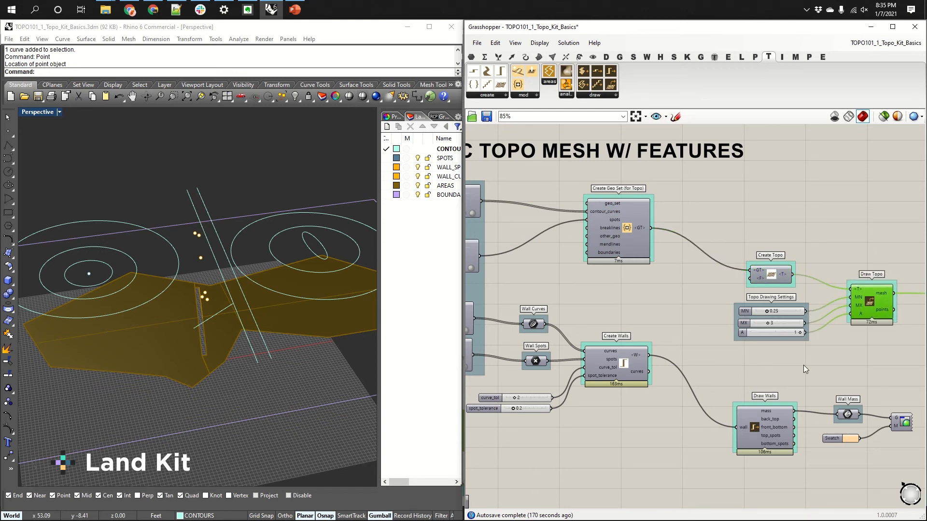
- Select the preview topo and 0.1-foot contours components fed by Topo Mesh, and inspect the contours in the Rhino model
right_click_drag(873, 337, 708, 329)
right_click_drag(918, 293, 743, 288)
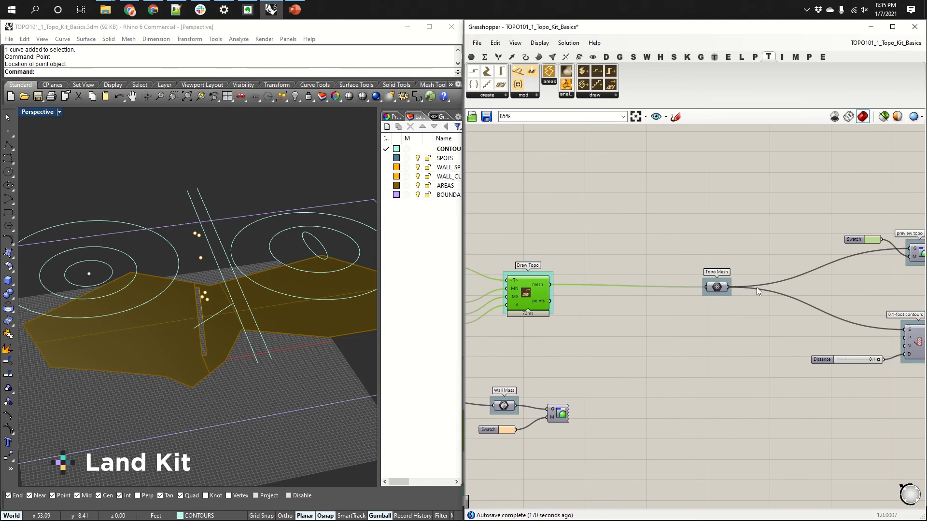
right_click_drag(893, 273, 705, 269)
left_click(735, 242)
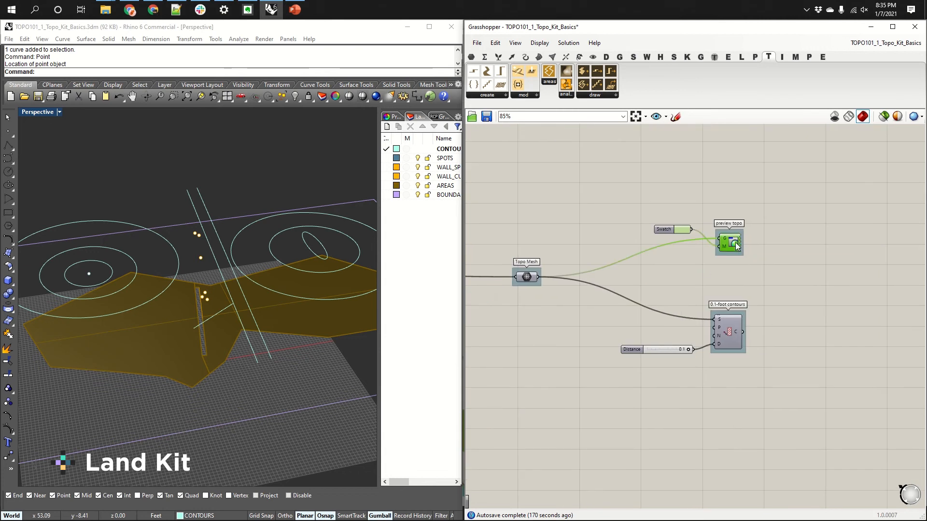
left_click(732, 331)
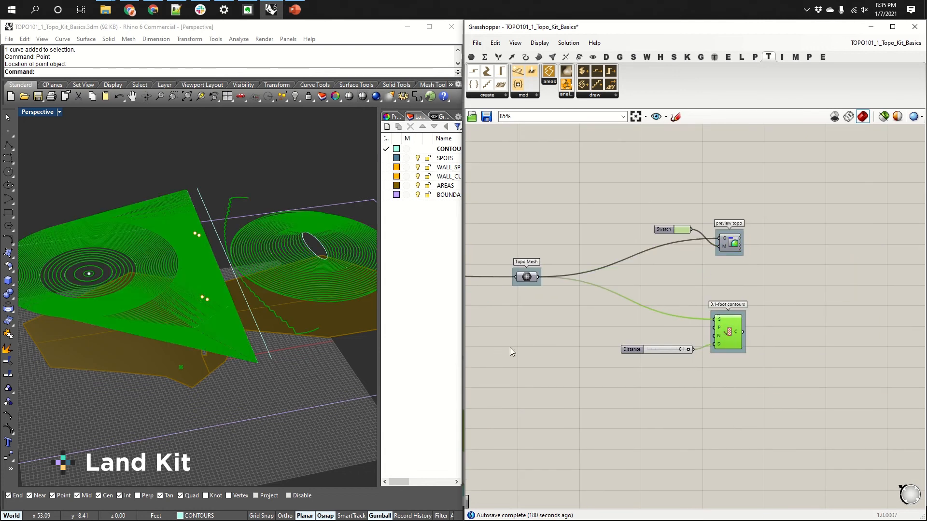
right_click_drag(550, 337, 529, 331)
right_click_drag(671, 342, 706, 342)
right_click_drag(255, 314, 222, 333)
scroll(705, 345, "up", 2)
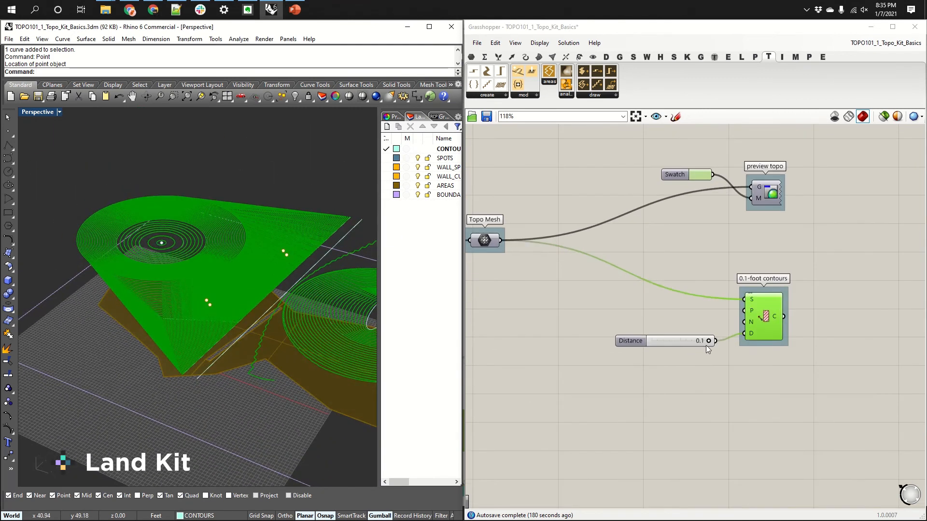
- Add a number slider with the value 1 and connect it to the D input of the 0.1-foot contours component
double_click(657, 367)
type("1")
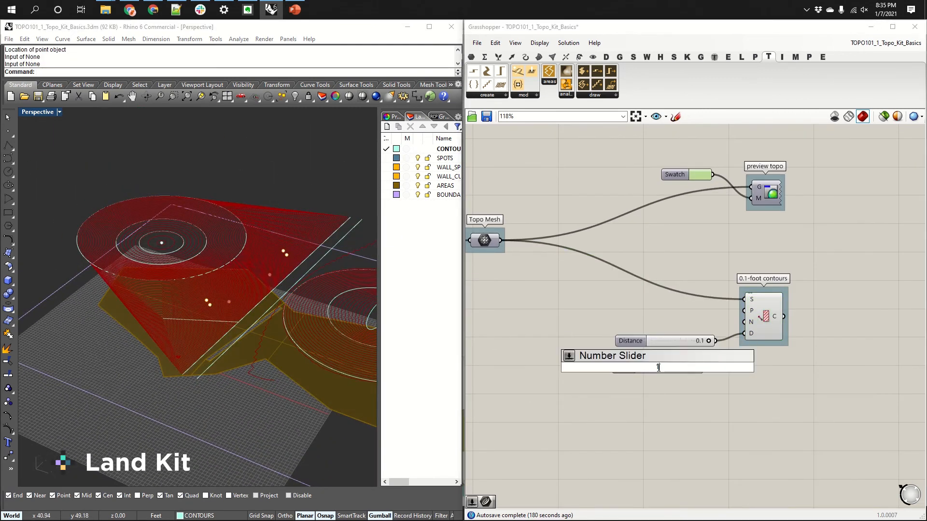
key("Return")
left_click_drag(712, 367, 741, 336)
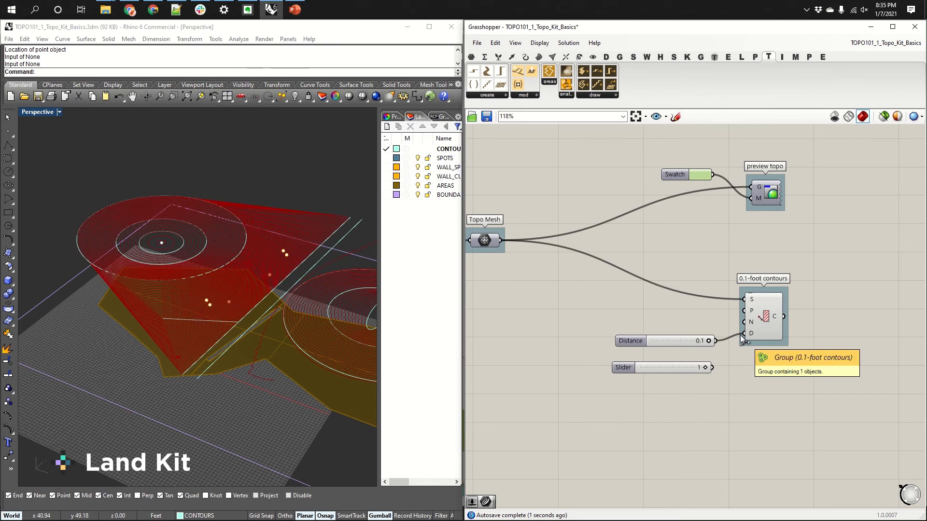
left_click_drag(712, 367, 743, 334)
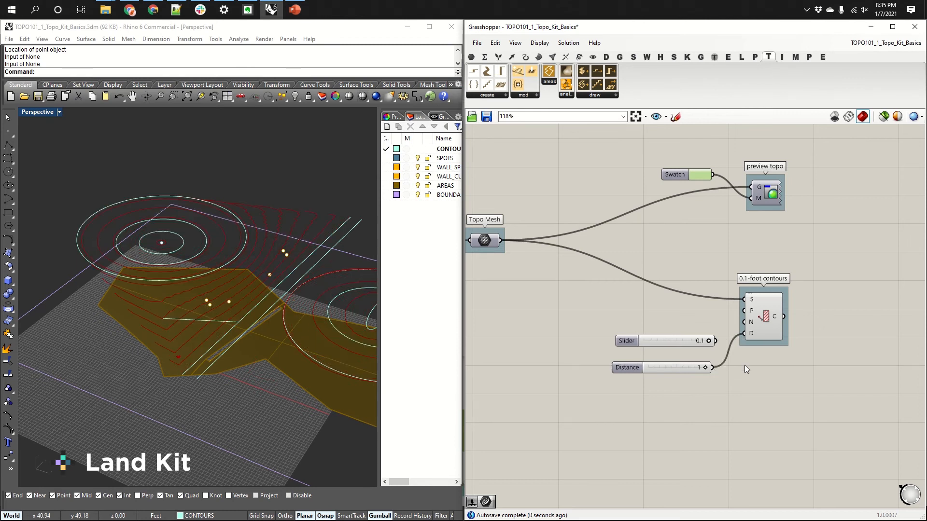
- Select the Wall Curves parameter that feeds Create Walls and examine the wall location in the Rhino model
right_click_drag(637, 268, 821, 273)
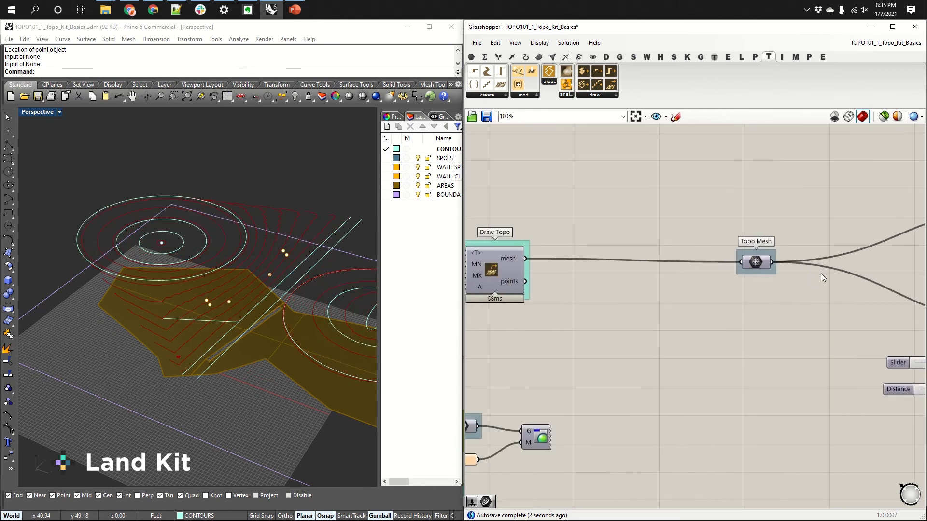
scroll(821, 273, "down", 3)
scroll(821, 274, "down", 2)
right_click_drag(580, 332, 686, 334)
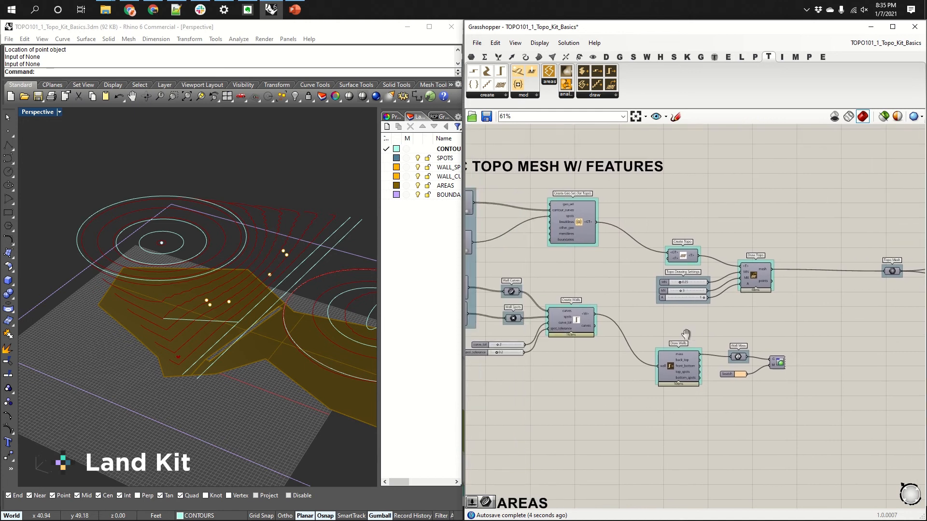
right_click_drag(535, 308, 613, 306)
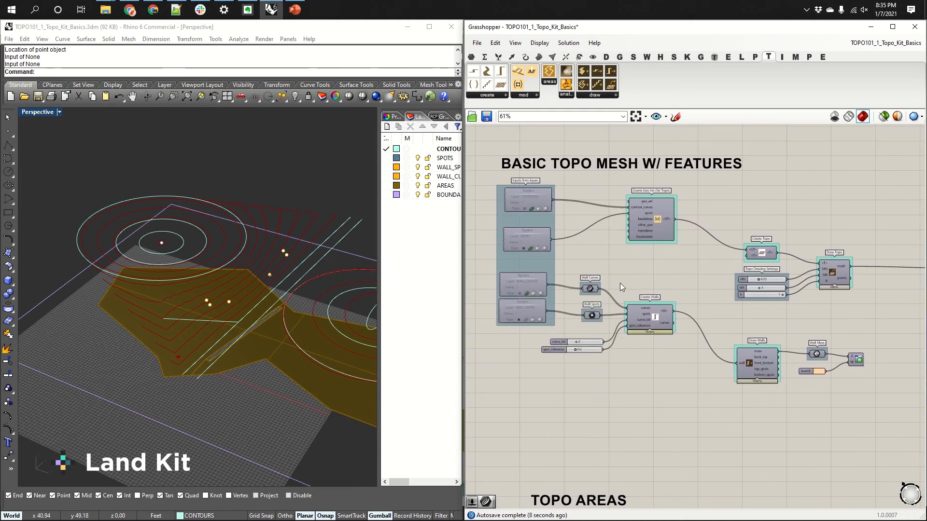
scroll(705, 311, "up", 3)
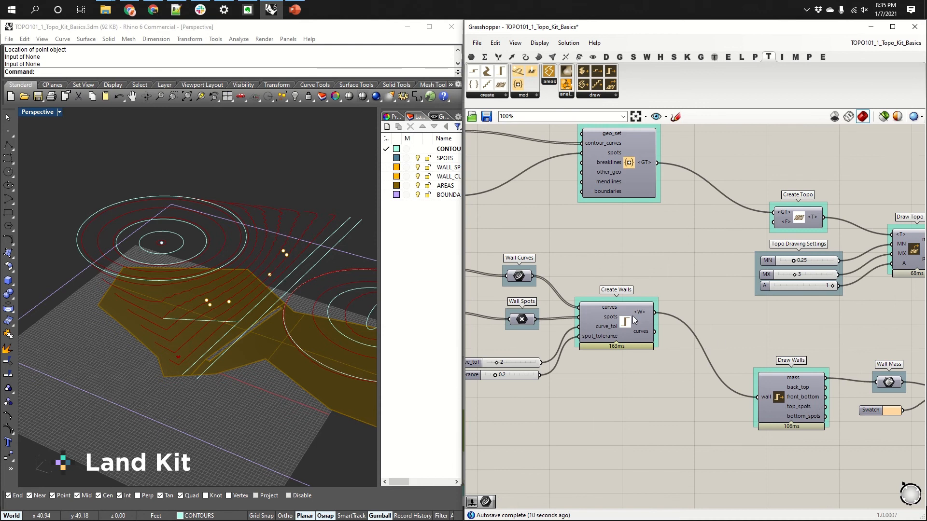
right_click_drag(524, 276, 663, 274)
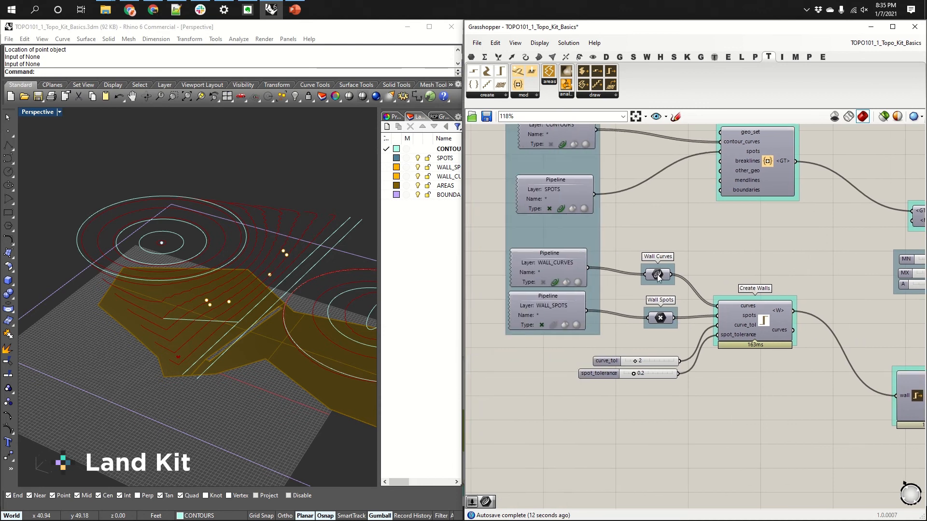
scroll(657, 276, "up", 1)
left_click(657, 275)
scroll(207, 363, "up", 5)
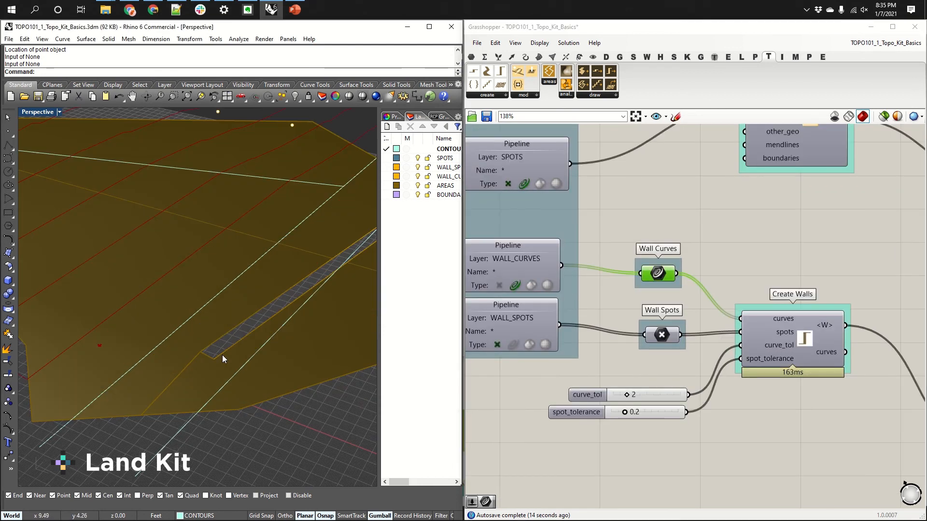
- Try selecting the wall edges along the gap in the AREAS surface, clear the selection, and examine the wall location in the Rhino model
left_click(223, 354)
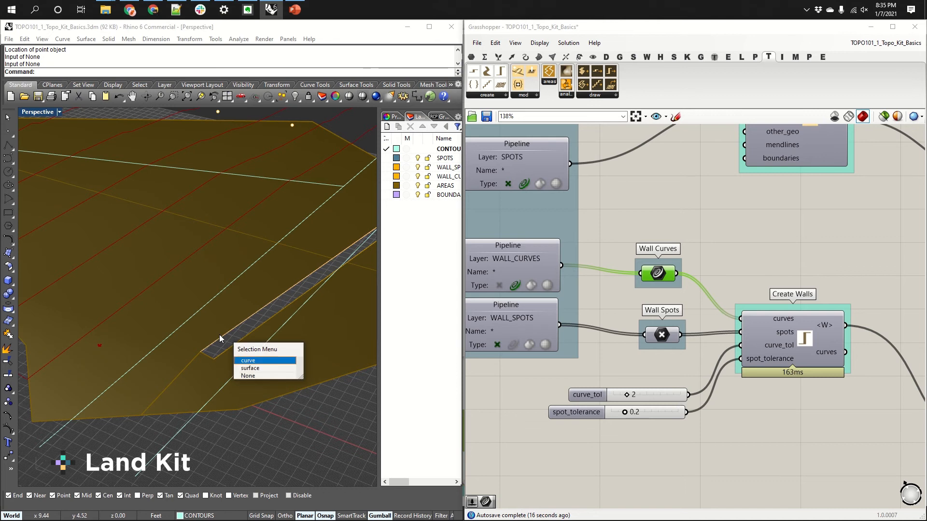
left_click(250, 337)
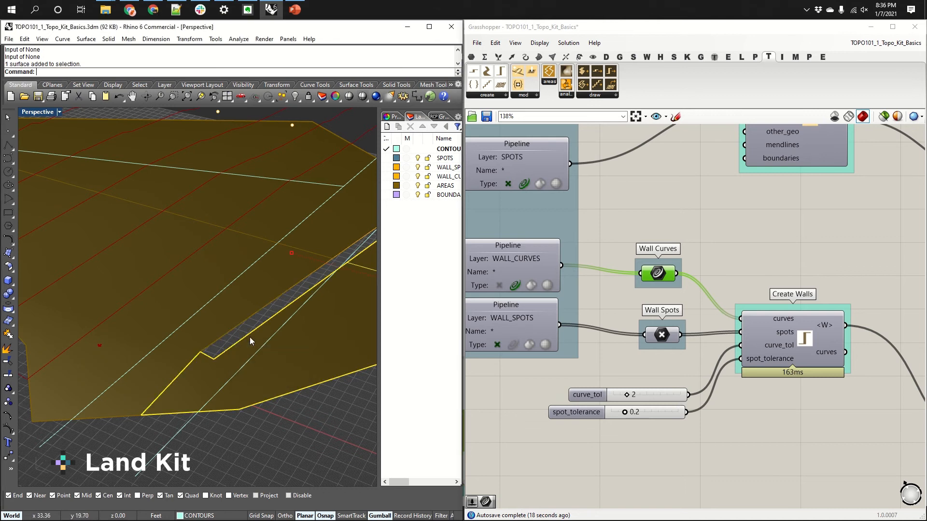
left_click(246, 332)
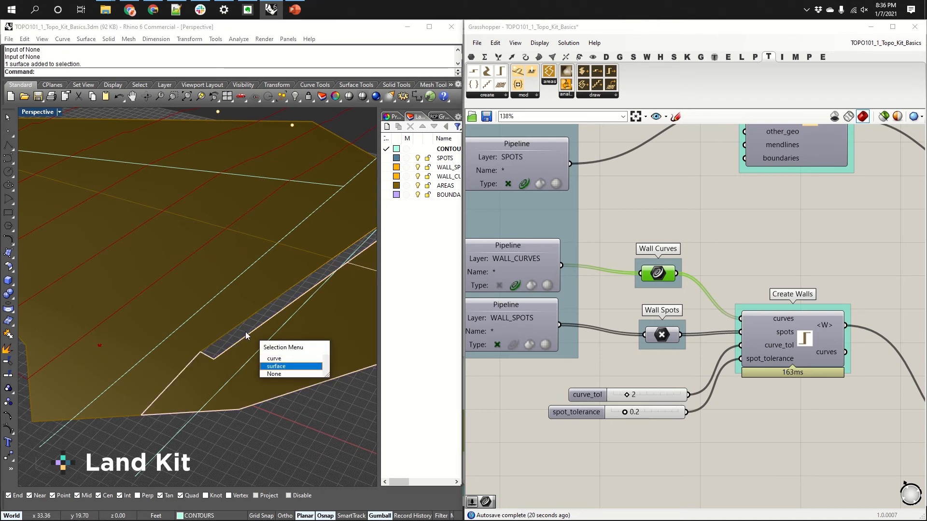
left_click(303, 448)
scroll(228, 423, "down", 7)
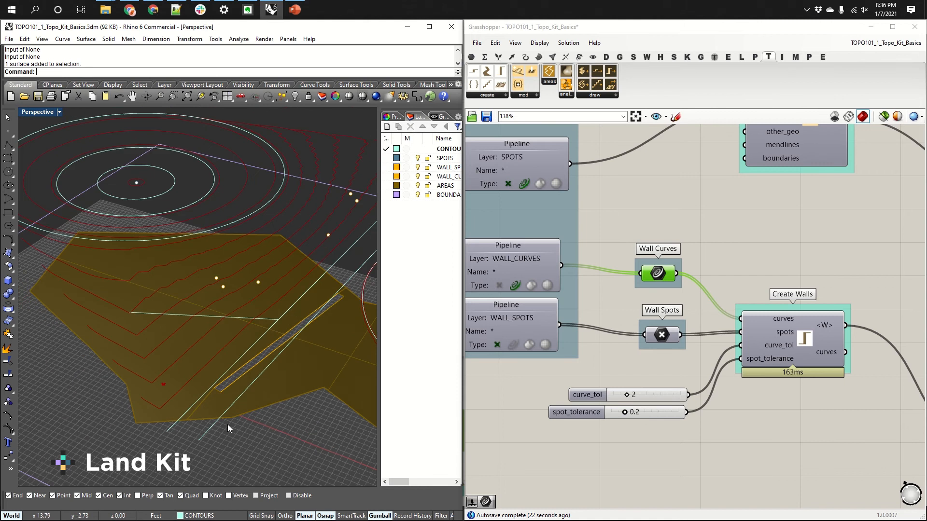
right_click_drag(256, 440, 293, 403)
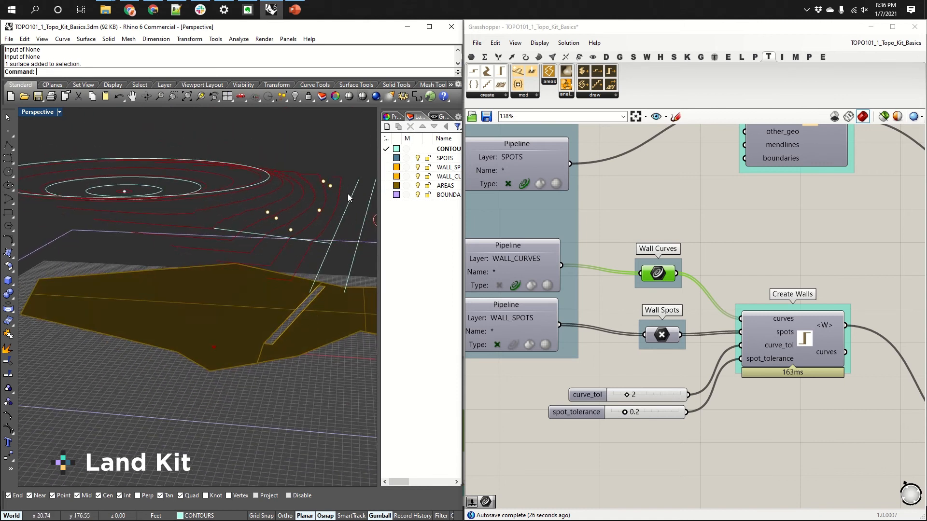
right_click_drag(345, 213, 307, 230, "shift")
- Inspect the alignment of the wall curves and wall spots in the Top view, ending back in the Perspective view
key("ctrl+F1")
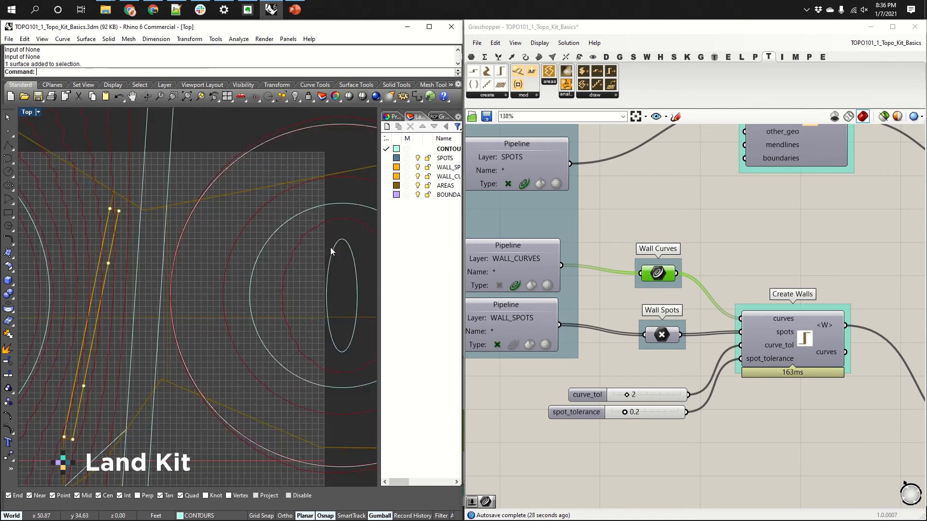
right_click_drag(100, 349, 198, 315)
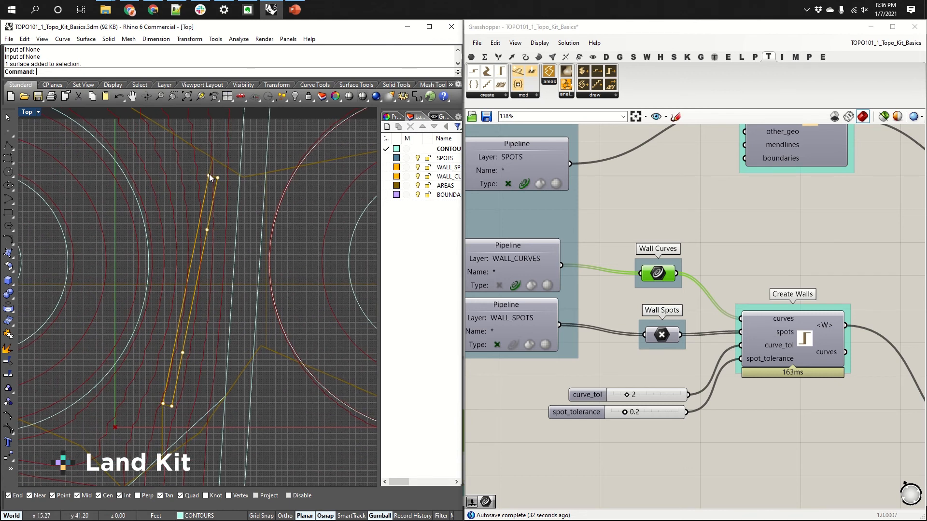
scroll(209, 174, "up", 2)
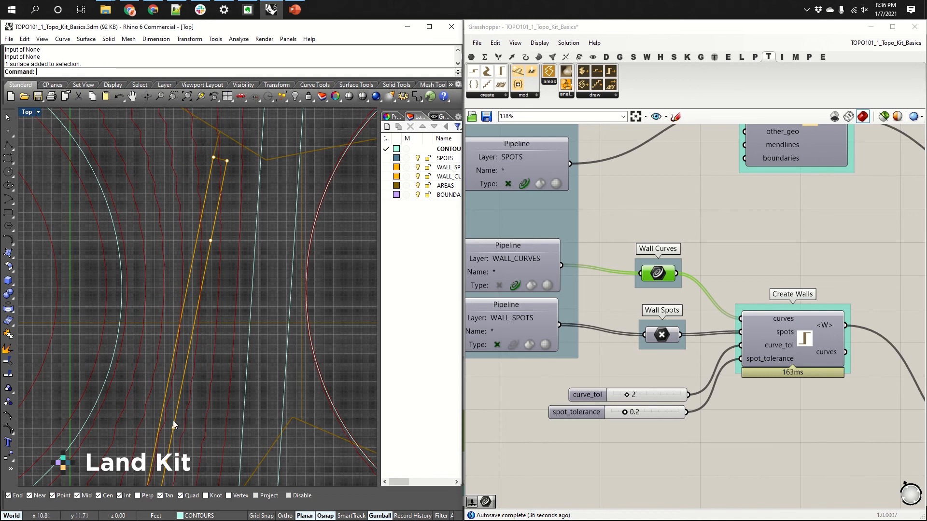
scroll(192, 414, "down", 3)
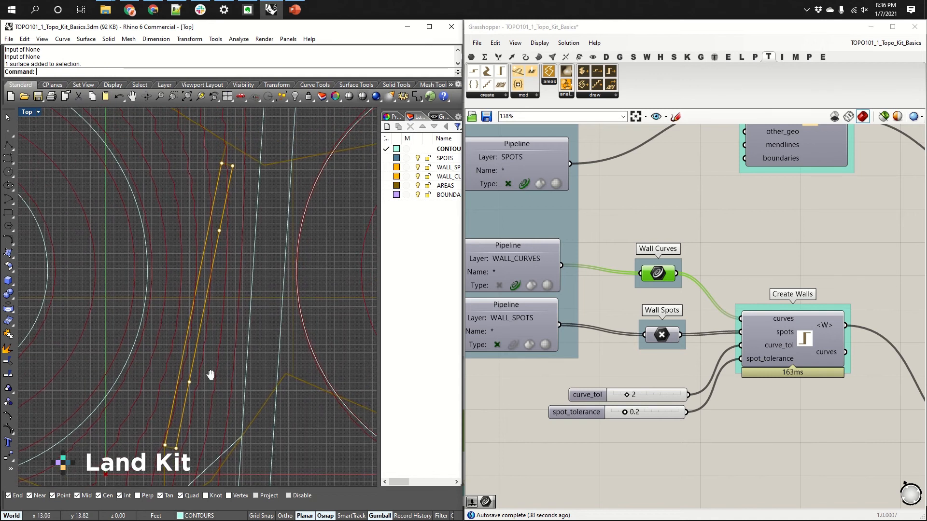
key("ctrl+F2")
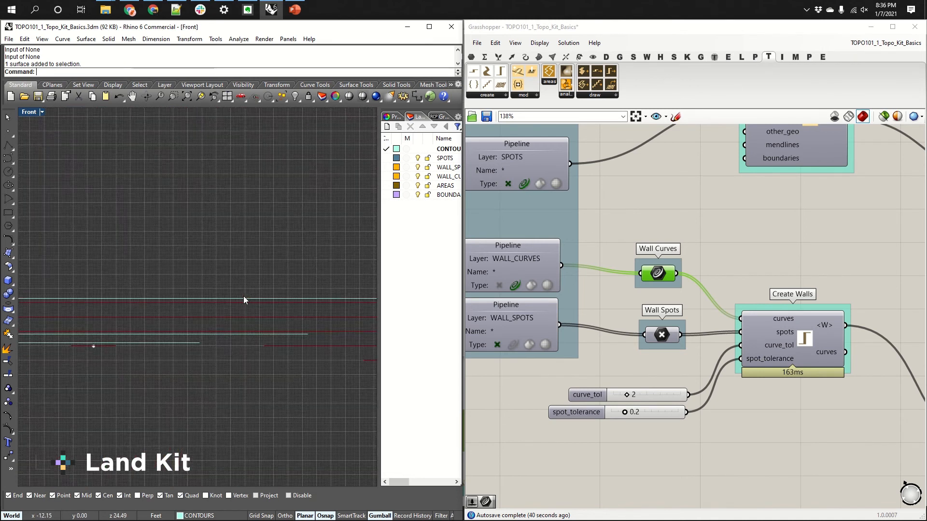
key("ctrl+F3")
key("ctrl+F4")
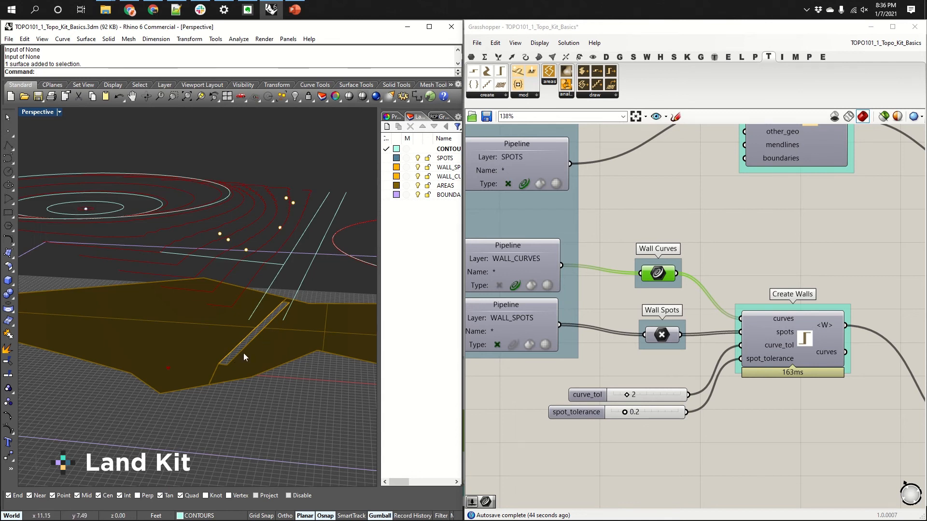
right_click_drag(216, 202, 291, 213)
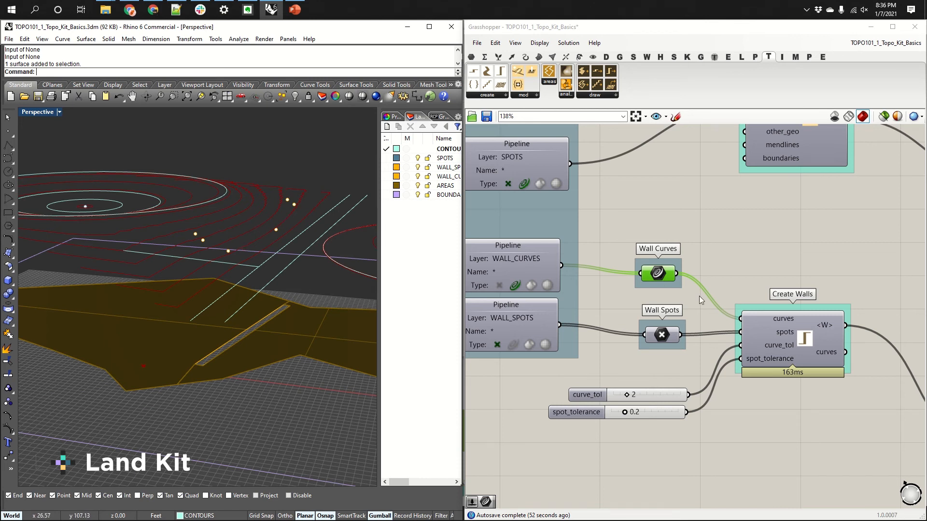
- Trace the wall inputs by selecting Wall Spots, Wall Curves and Create Walls in turn, and finally the curve_tol and spot_tolerance sliders together
left_click(678, 318)
right_click_drag(680, 314, 678, 303)
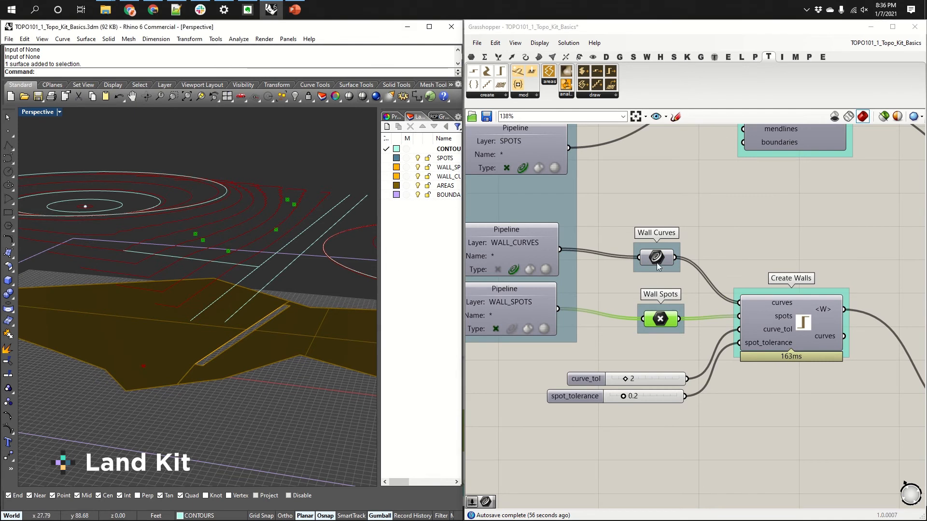
right_click_drag(681, 325, 670, 323)
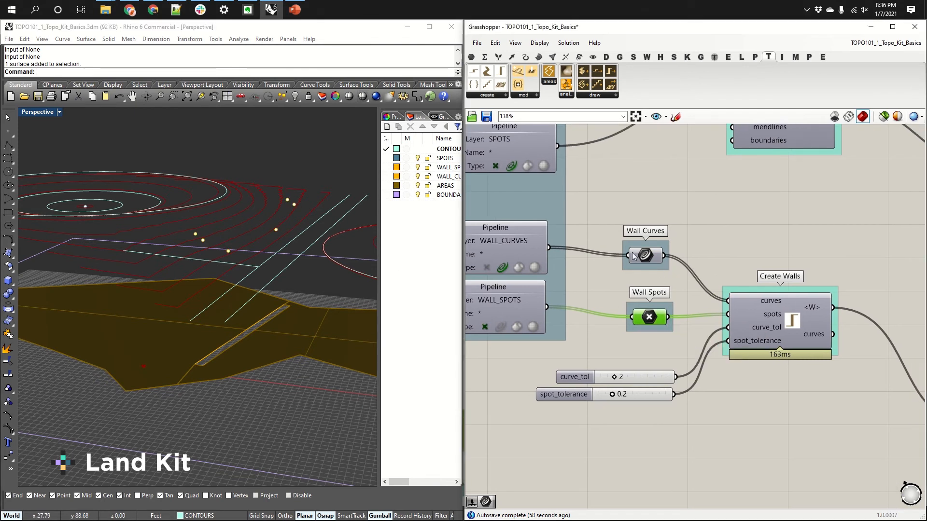
left_click(656, 258)
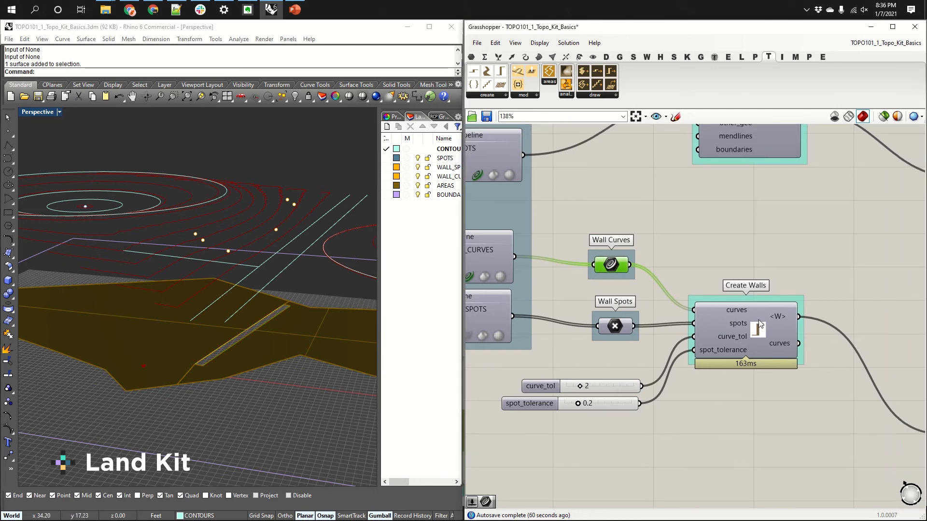
right_click_drag(760, 322, 684, 312)
left_click_drag(713, 316, 721, 319)
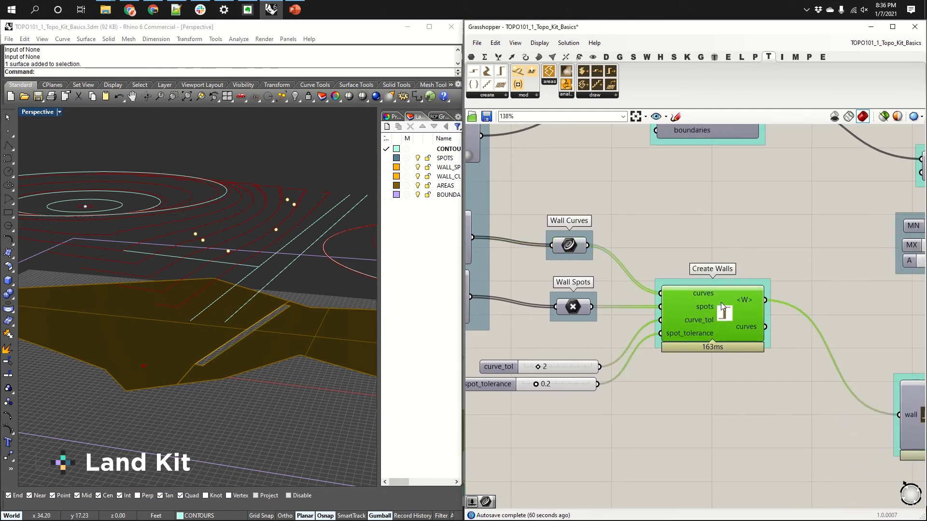
left_click_drag(609, 360, 574, 372)
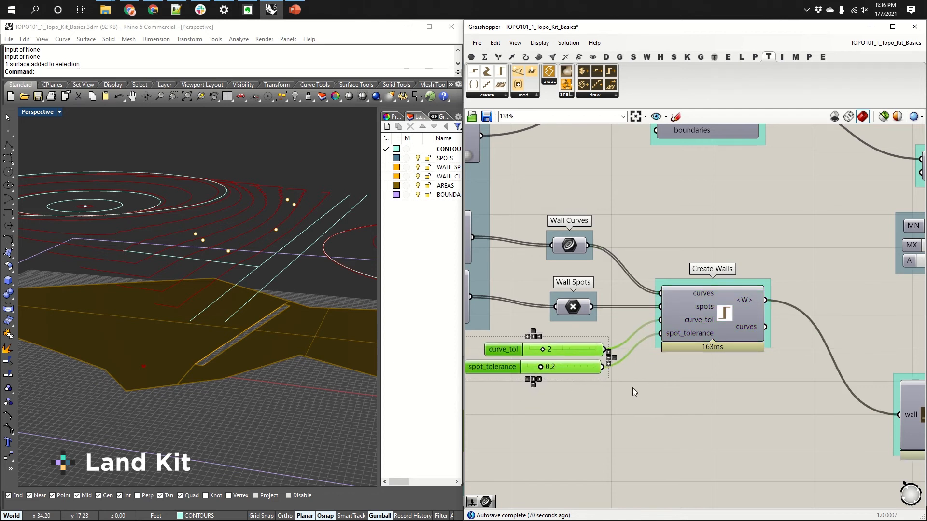
- Select the two wall curves along the gap in Rhino together with the wall spots above them
scroll(216, 361, "up", 5)
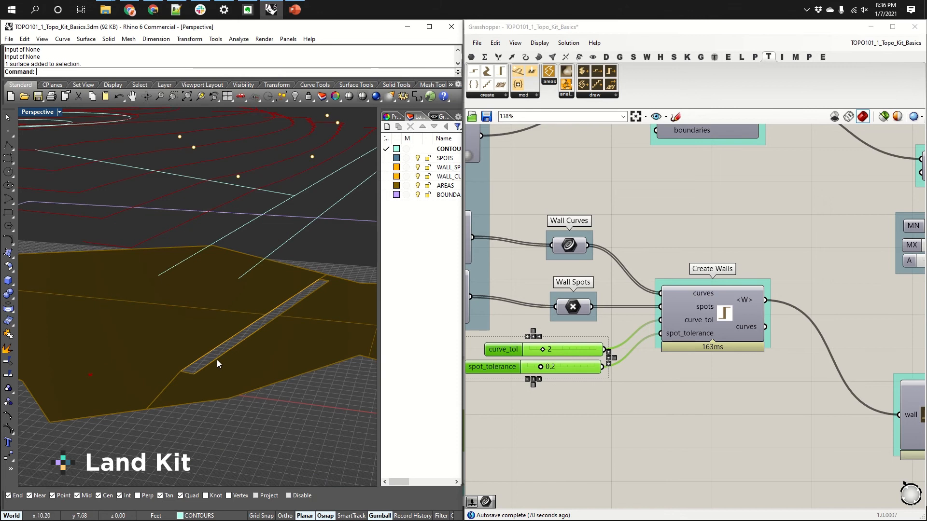
left_click(216, 360)
key("Return")
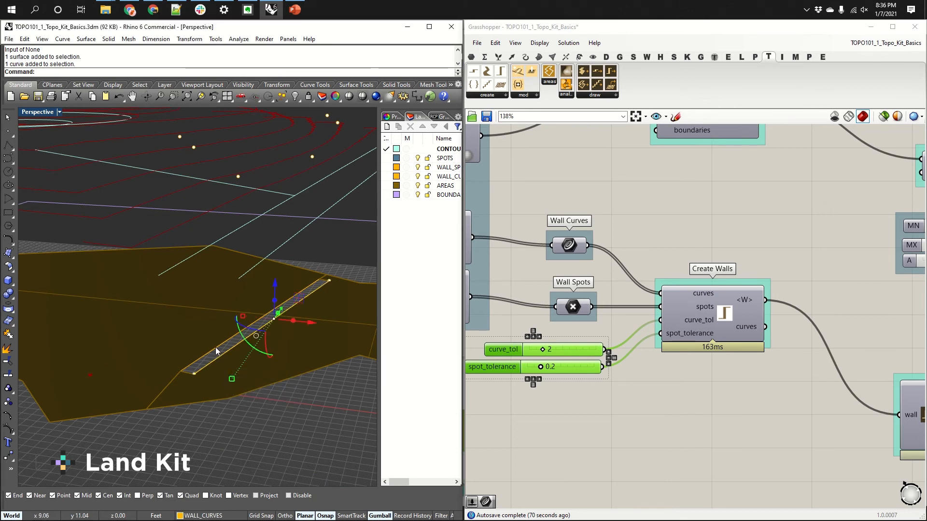
left_click(215, 351)
key("Return")
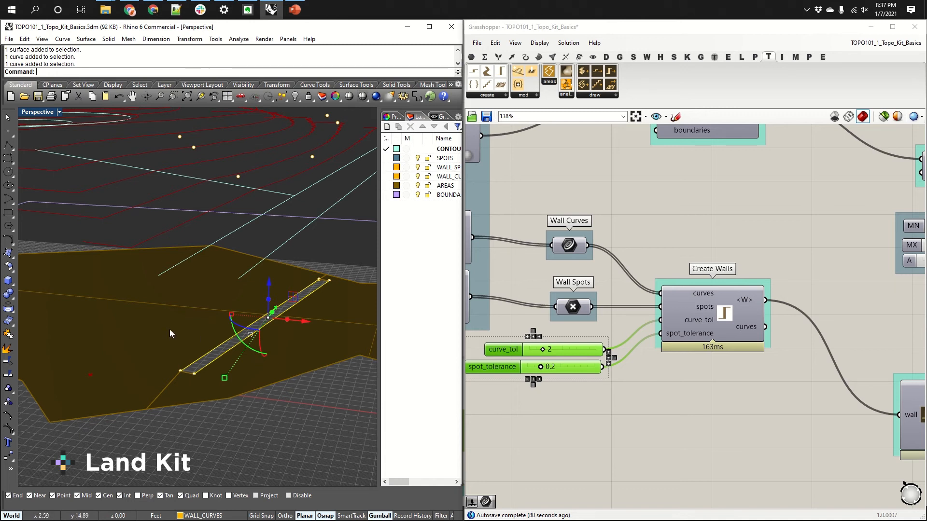
right_click_drag(170, 329, 163, 413)
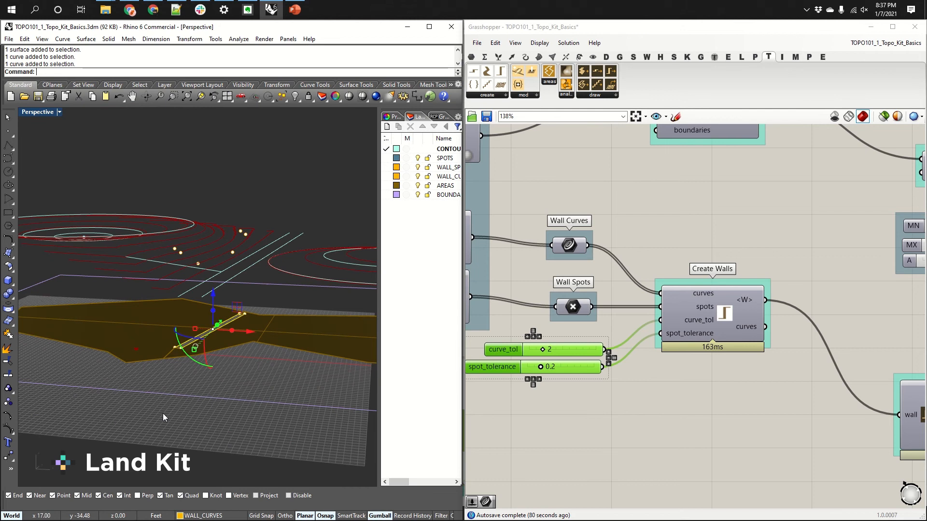
left_click_drag(155, 419, 263, 192)
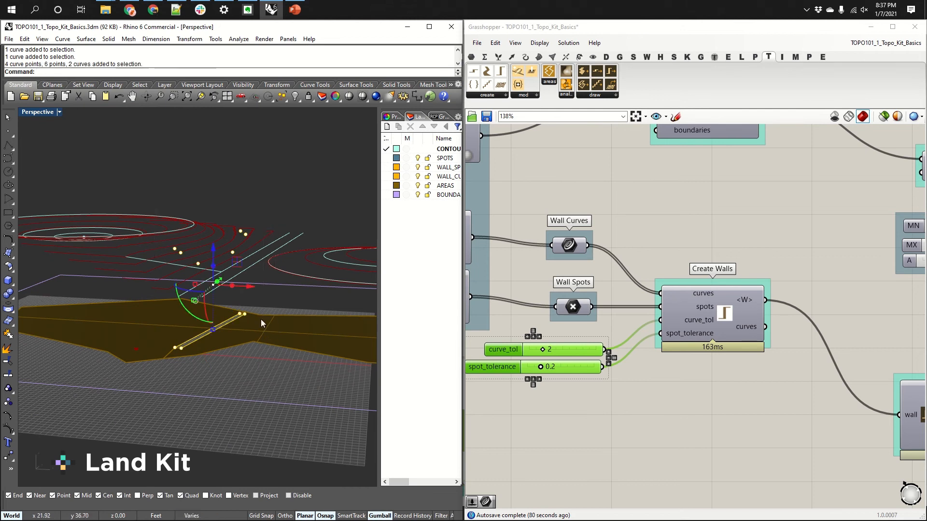
- Duplicate the selected wall curves and wall spots to the far end of the AREAS surface, below the second set of contours
right_click_drag(261, 320, 246, 283)
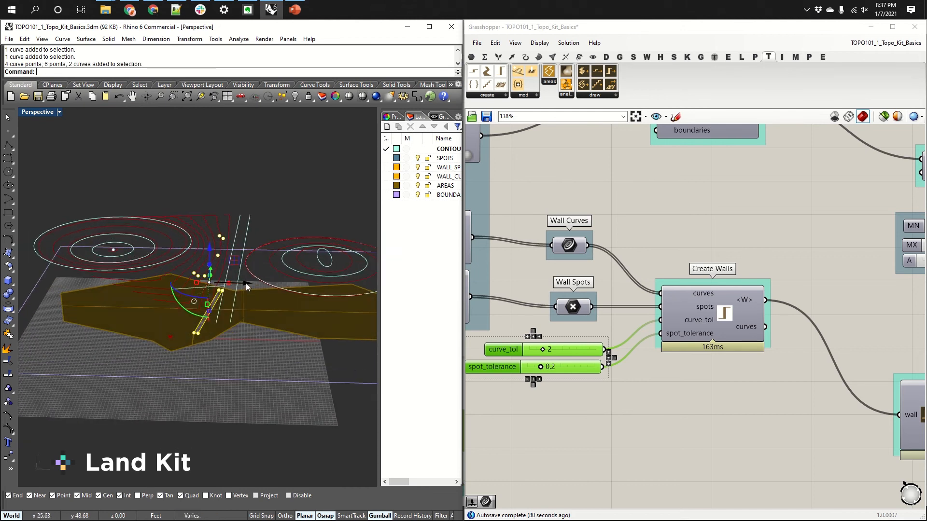
scroll(246, 283, "down", 3)
left_click_drag(261, 297, 295, 325)
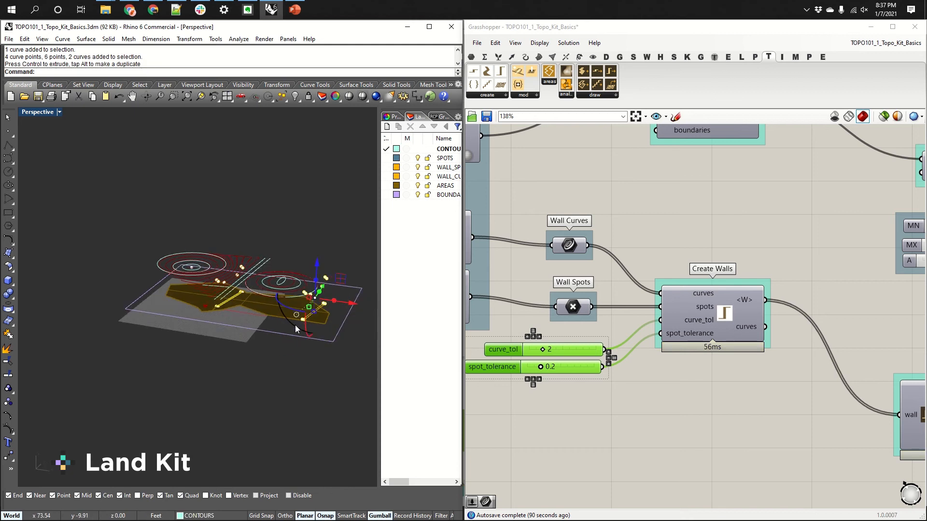
scroll(295, 326, "up", 3)
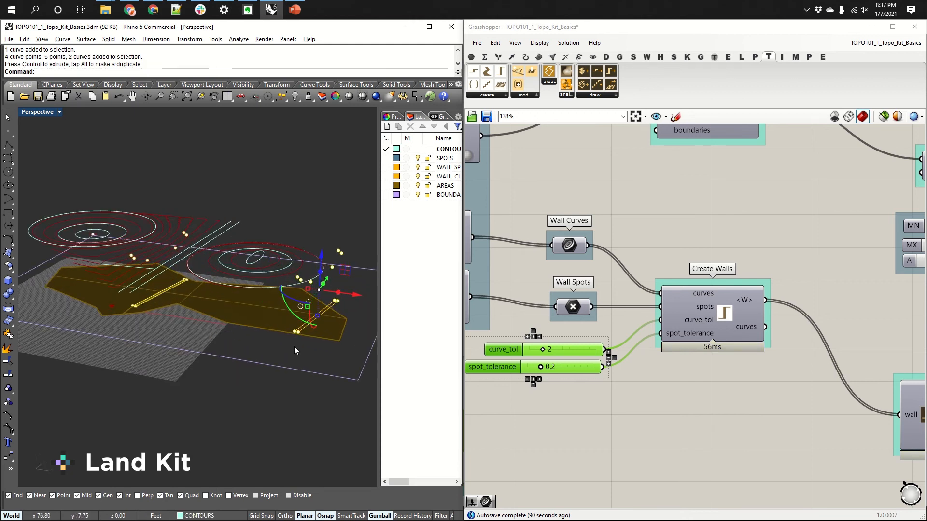
right_click_drag(291, 331, 297, 321)
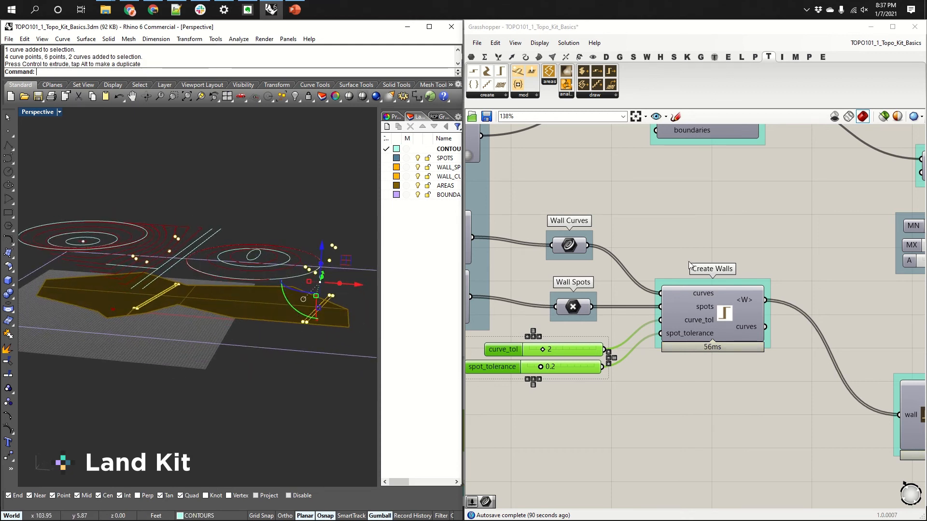
- Inspect the data in the Wall Curves and Wall Spots parameters and in the W output of Create Walls
right_click_drag(662, 303, 801, 293)
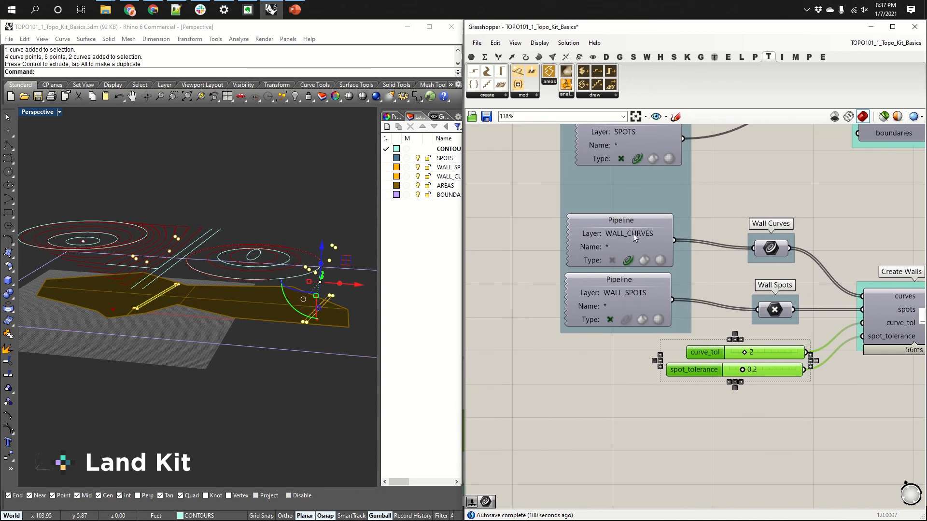
mouse_move(612, 232)
mouse_move(775, 248)
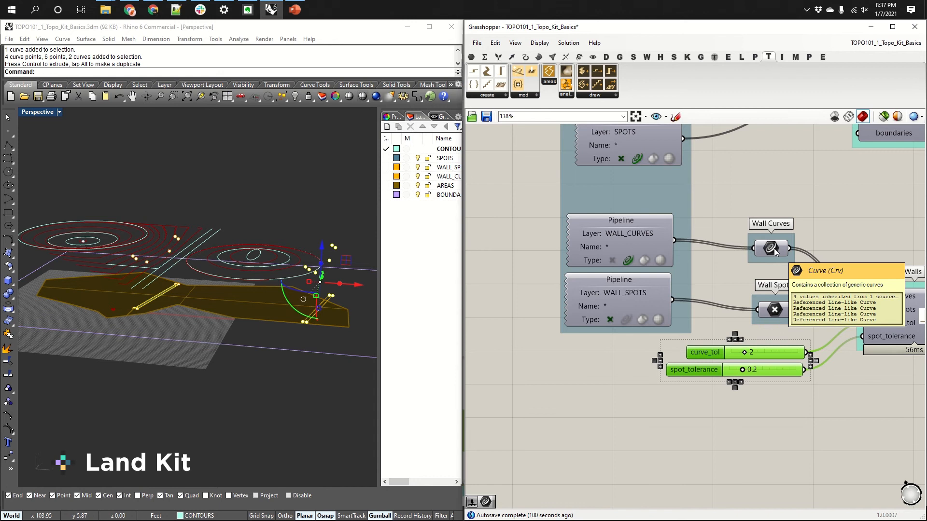
mouse_move(775, 314)
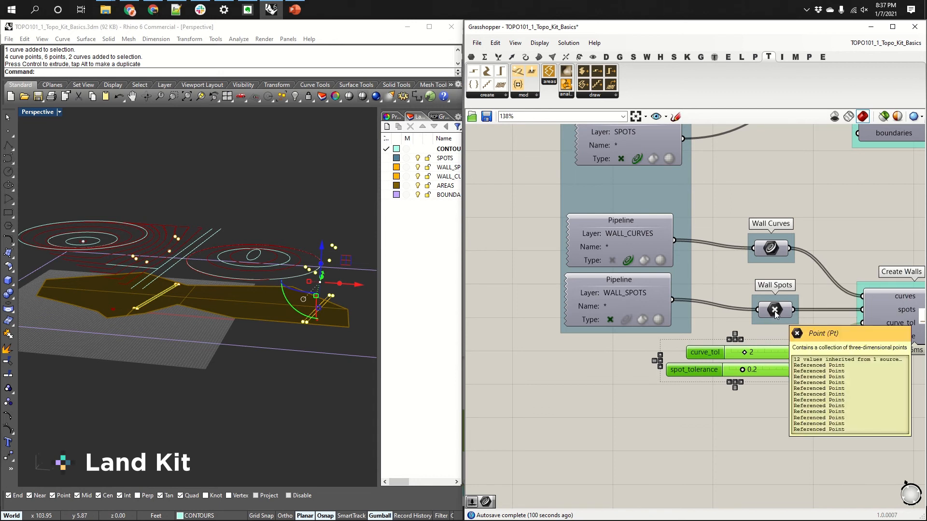
right_click_drag(835, 292, 701, 271)
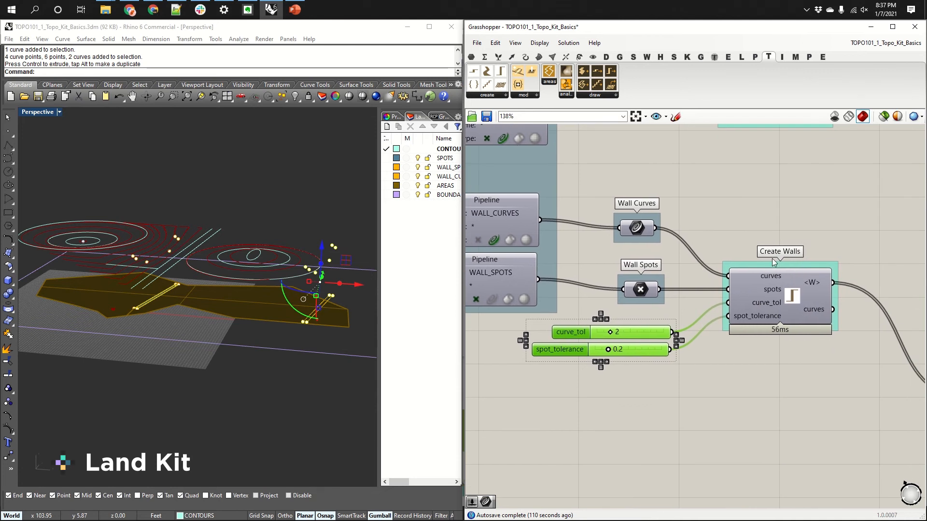
mouse_move(816, 285)
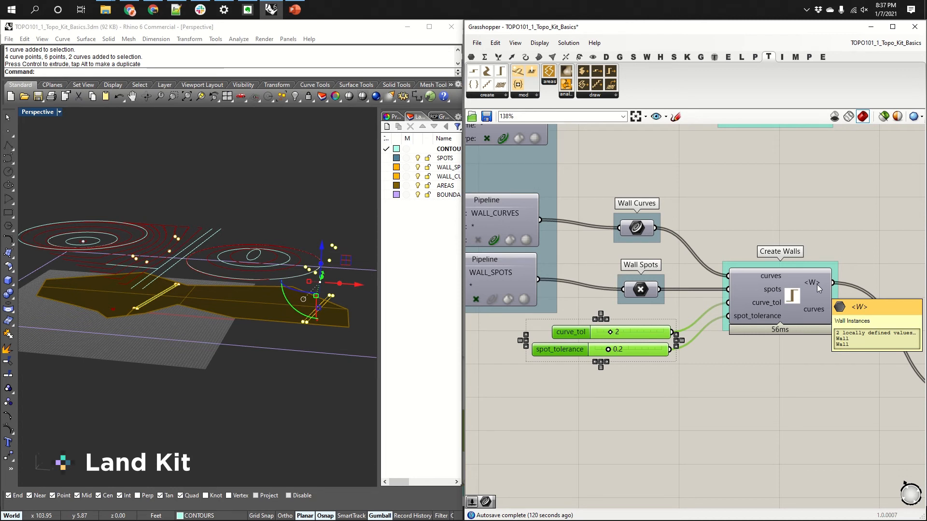
- Highlight the duplicated pair of wall curves at the far end of the AREAS surface to illustrate the curve_tol setting
left_click(344, 143)
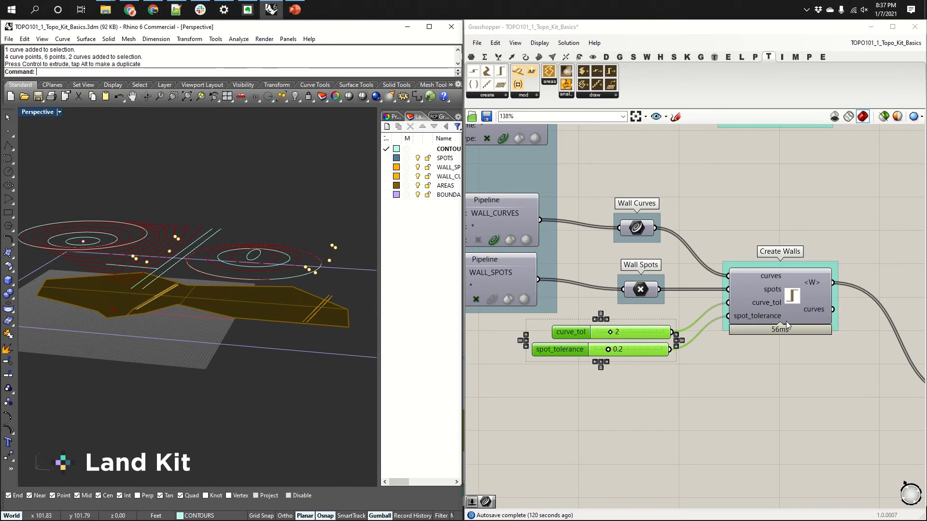
scroll(633, 353, "up", 3)
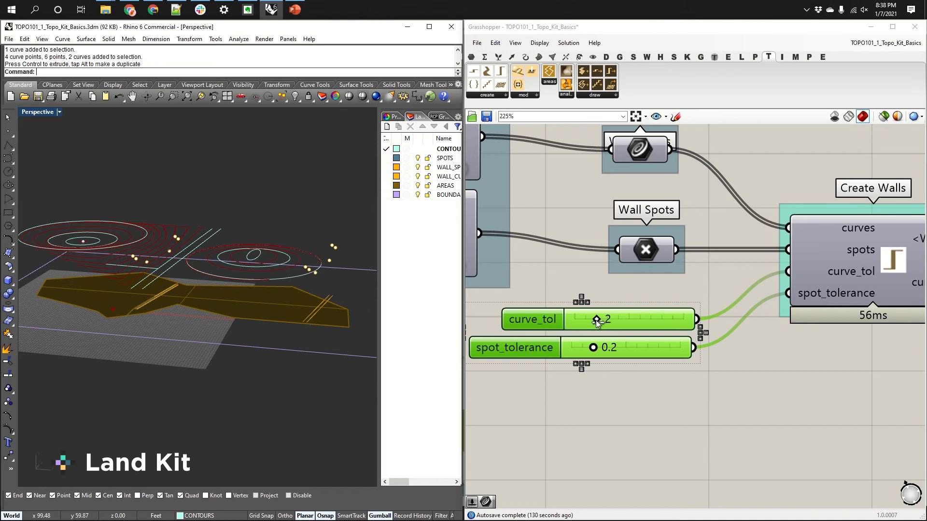
left_click(329, 298)
left_click(330, 302, "shift")
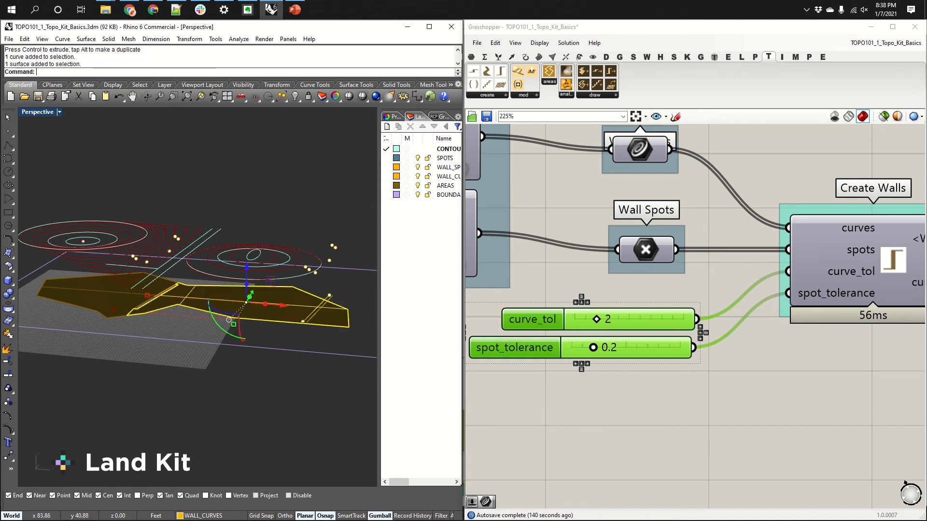
left_click(329, 295)
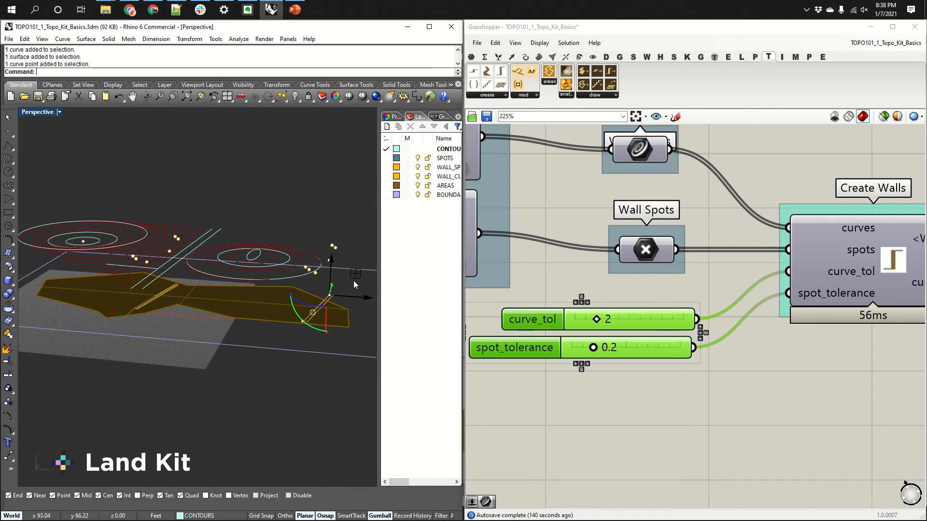
key("Escape")
left_click_drag(325, 300, 325, 300)
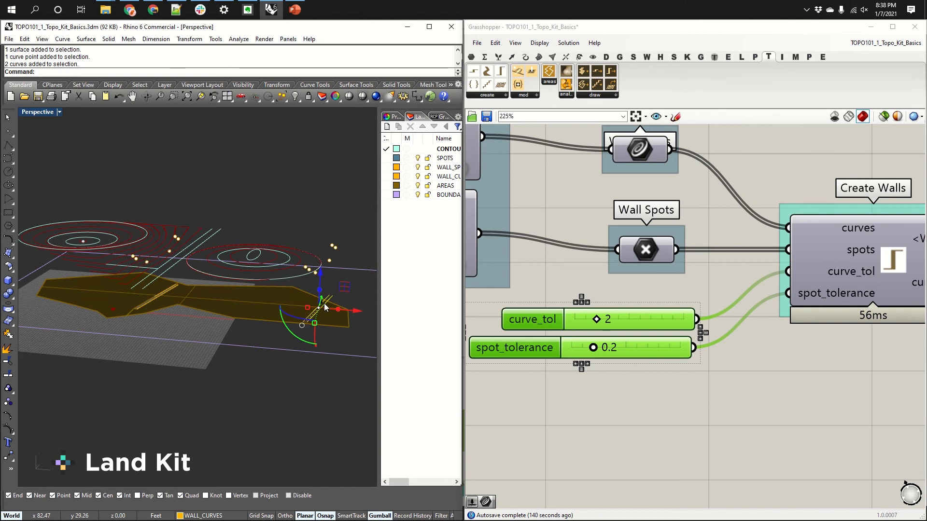
- Highlight the original pair of wall curves along the gap in the AREAS surface, and clear the selection
left_click_drag(97, 334, 176, 291)
left_click_drag(110, 367, 201, 281)
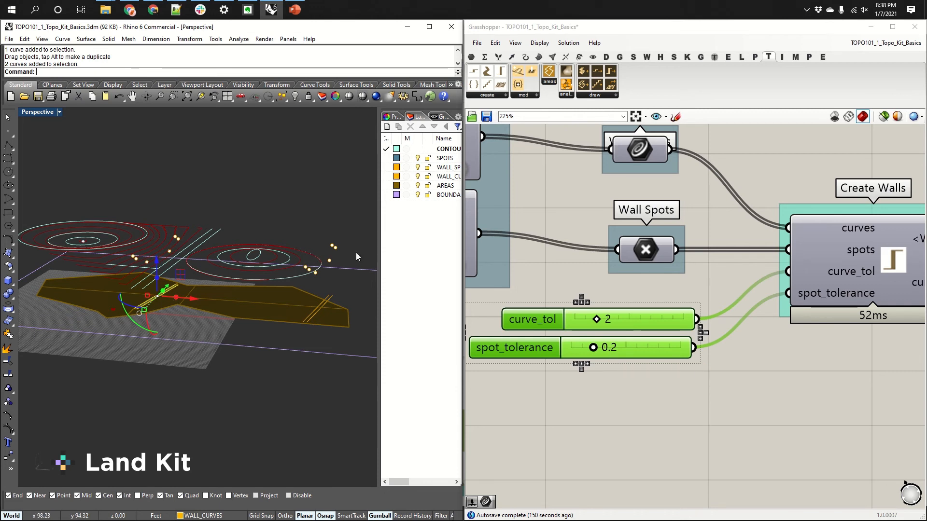
key("Escape")
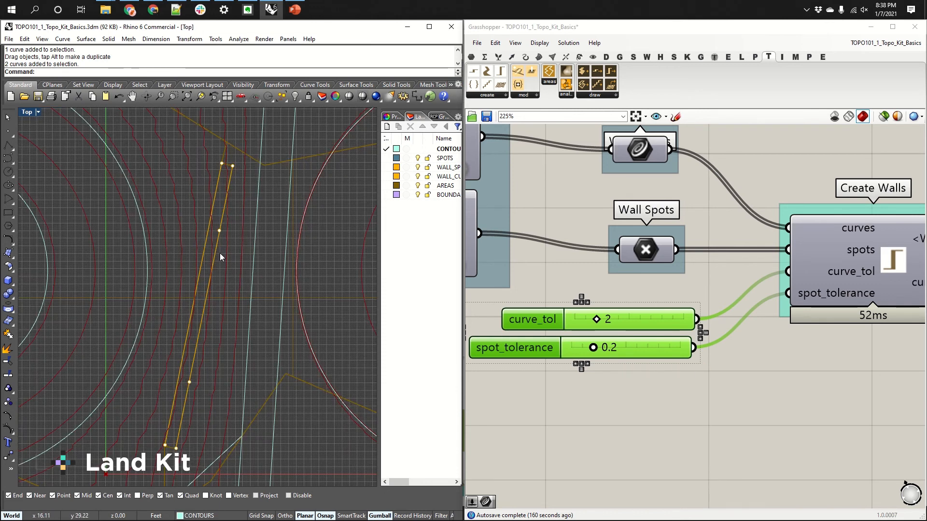
- Examine in the Top view the spacing between the paired curves of the duplicated wall
scroll(147, 266, "down", 4)
right_click_drag(333, 270, 215, 259)
scroll(223, 261, "down", 4)
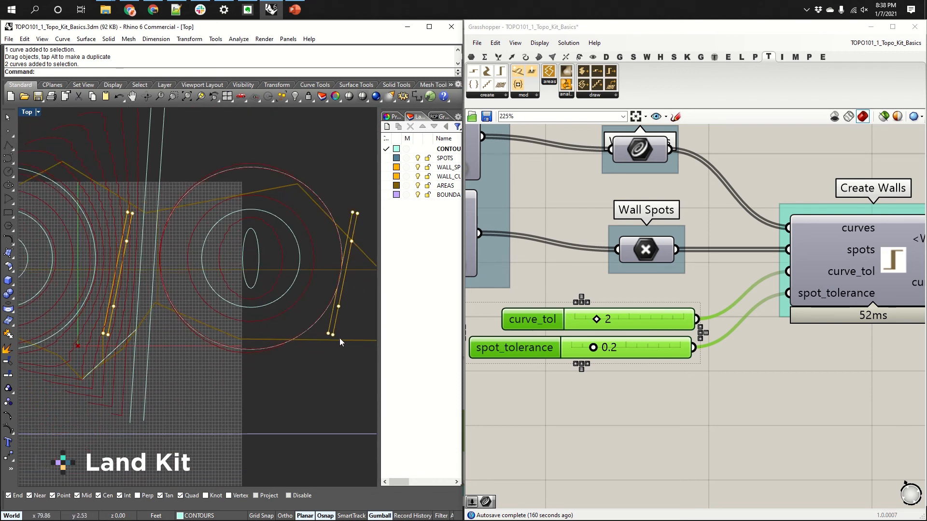
scroll(344, 211, "up", 5)
scroll(340, 212, "up", 3)
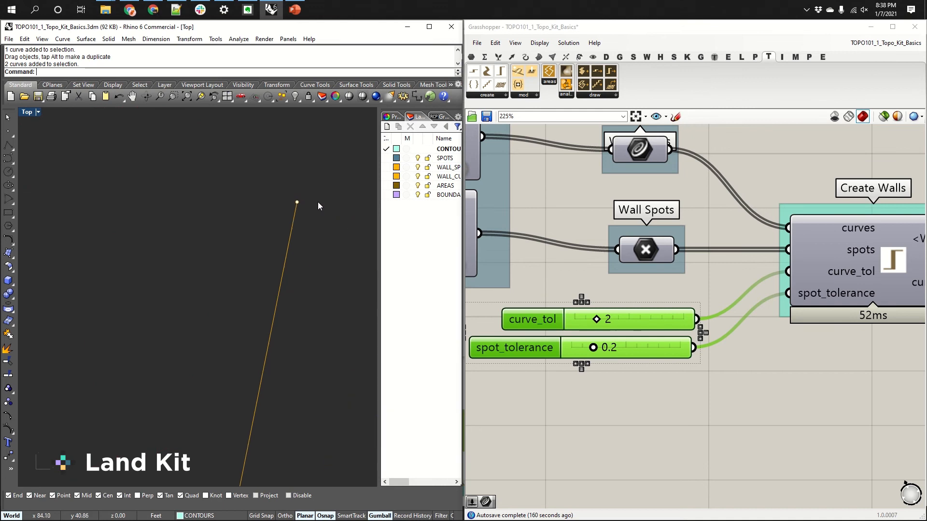
scroll(278, 205, "down", 3)
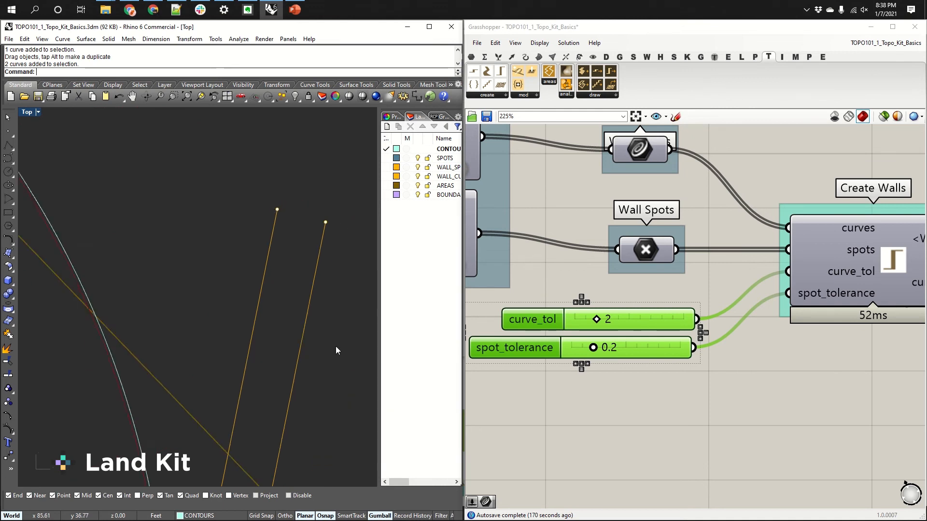
- Examine how far a wall spot sits off its wall curve against the spot_tolerance slider, and return to the Perspective view
scroll(257, 384, "up", 4)
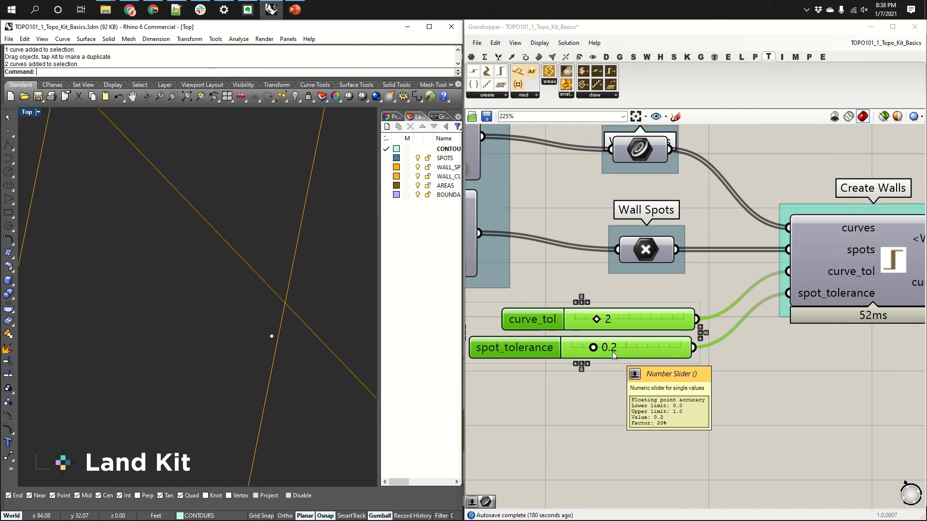
scroll(311, 338, "down", 2)
scroll(311, 338, "down", 12)
right_click_drag(260, 367, 287, 340)
key("ctrl+F2")
key("ctrl+F4")
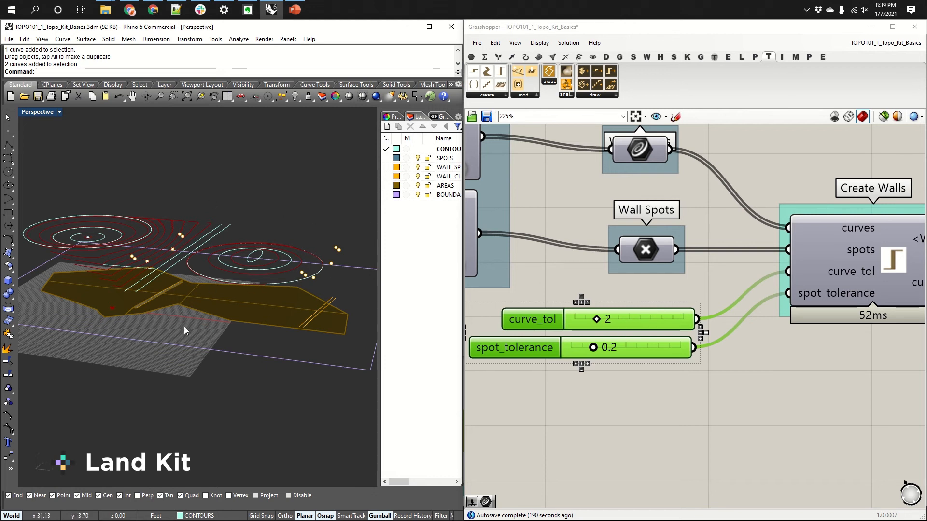
- Inspect the W output of Create Walls and highlight the component's walls in the Rhino model
scroll(595, 297, "down", 5)
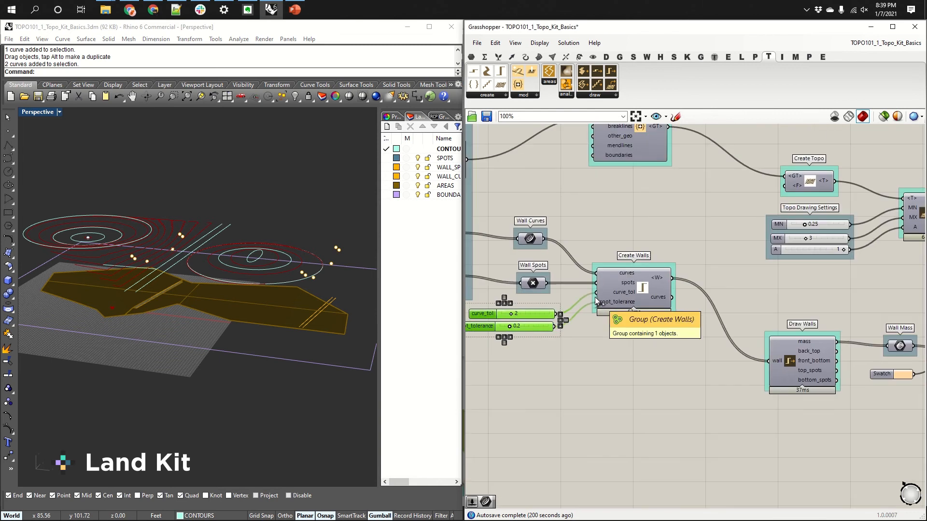
mouse_move(745, 306)
right_mouse_down()
mouse_move(606, 275)
mouse_move(639, 286)
right_mouse_up()
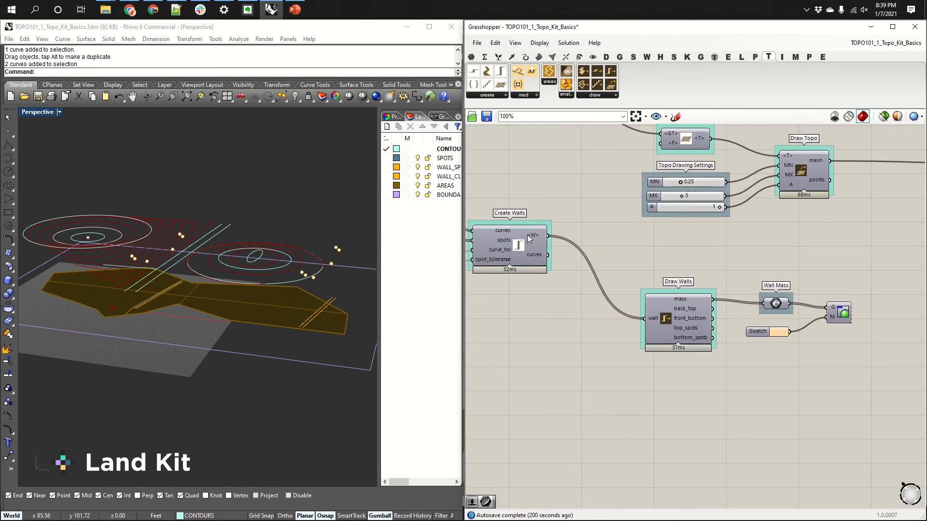
mouse_move(538, 237)
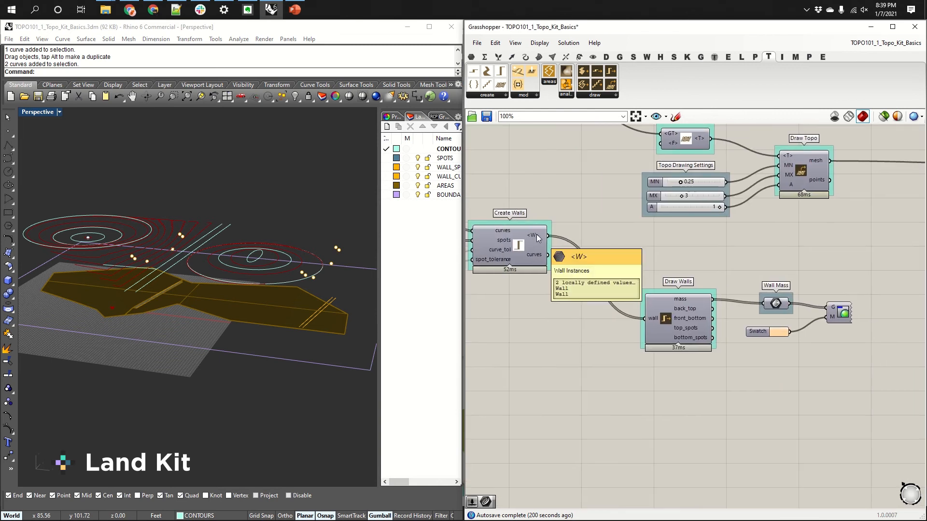
left_click(513, 245)
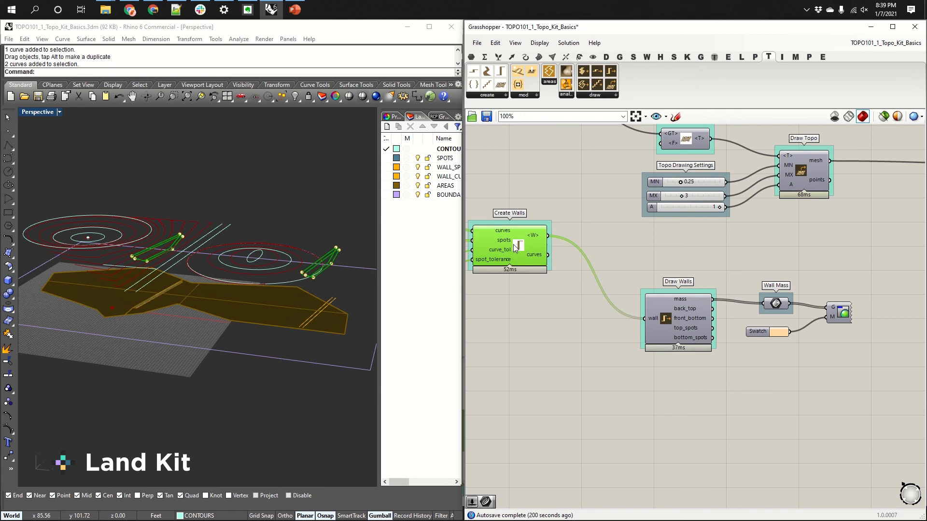
- Examine the highlighted wall outlines beside the second set of contours, and turn off the preview of Create Walls
scroll(516, 247, "up", 5)
right_click_drag(289, 263, 339, 257)
scroll(174, 271, "up", 7)
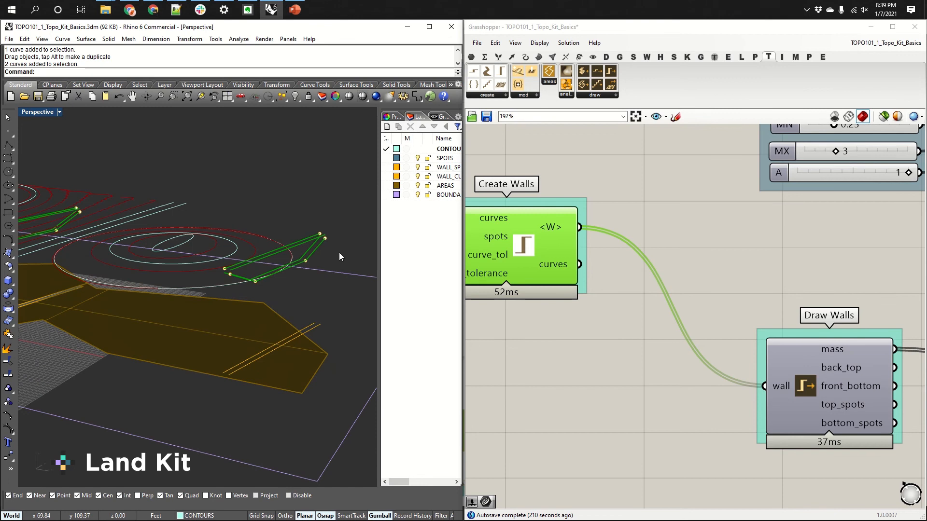
scroll(258, 269, "up", 3)
right_click_drag(518, 278, 559, 284)
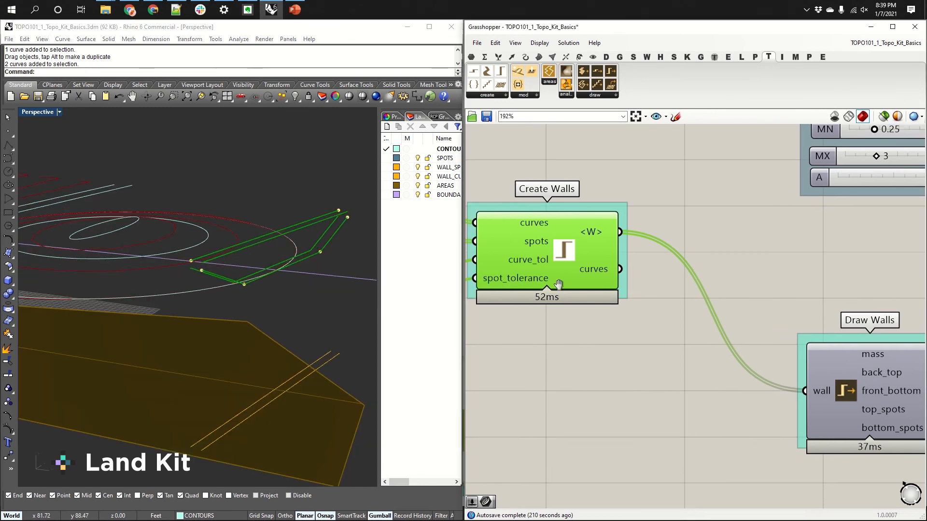
key("ctrl+q")
- Turn on the preview of the Custom Preview component fed by Wall Mass to display the shaded walls
right_click_drag(753, 322, 672, 287)
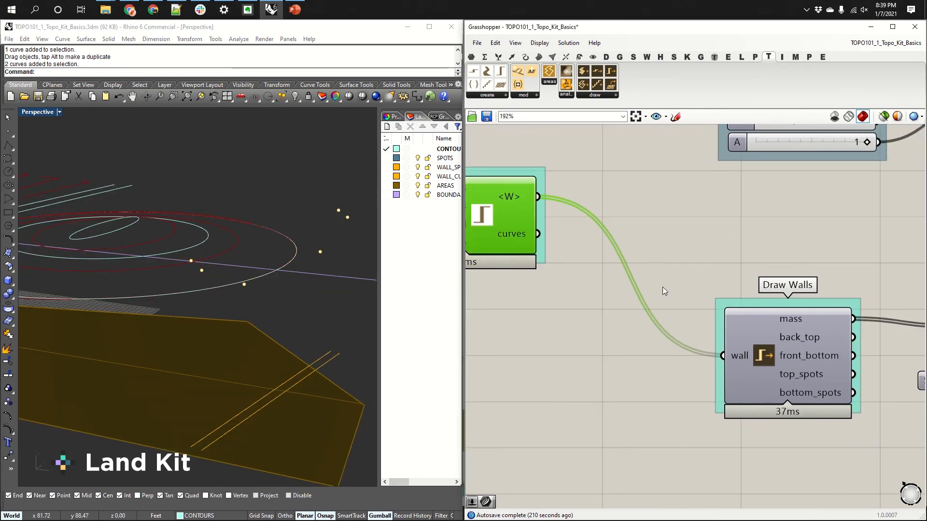
scroll(663, 287, "down", 2)
right_click_drag(758, 345, 638, 321)
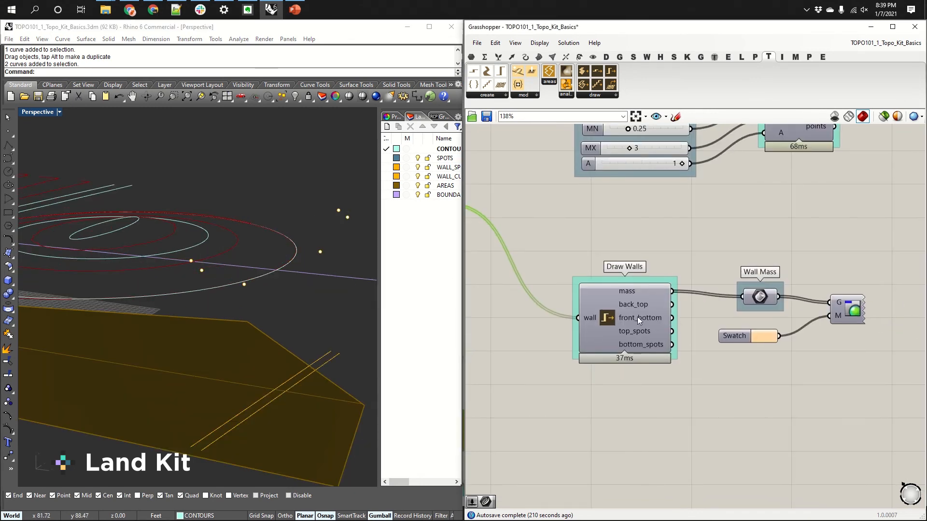
left_click(853, 307)
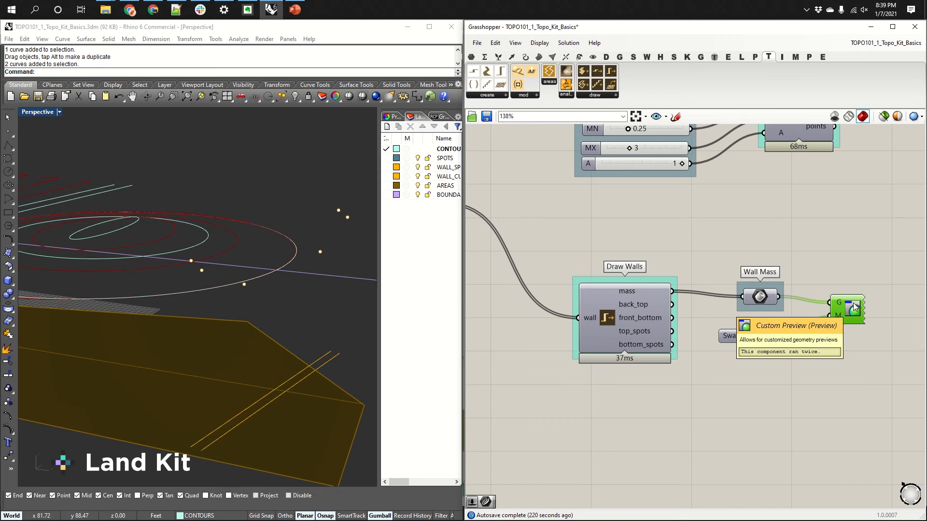
left_click(853, 378)
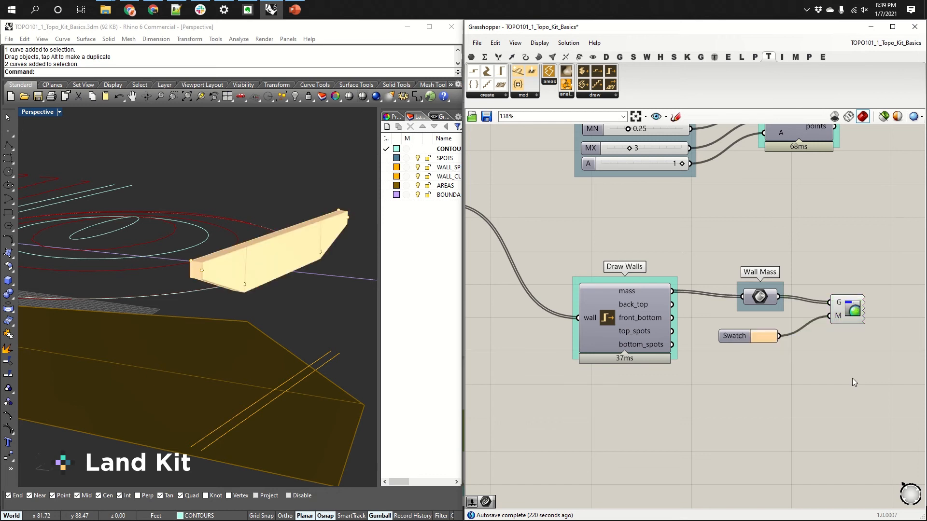
- Examine the shaded wall masses from several angles against the contours and the AREAS surface
right_click_drag(252, 292, 282, 238)
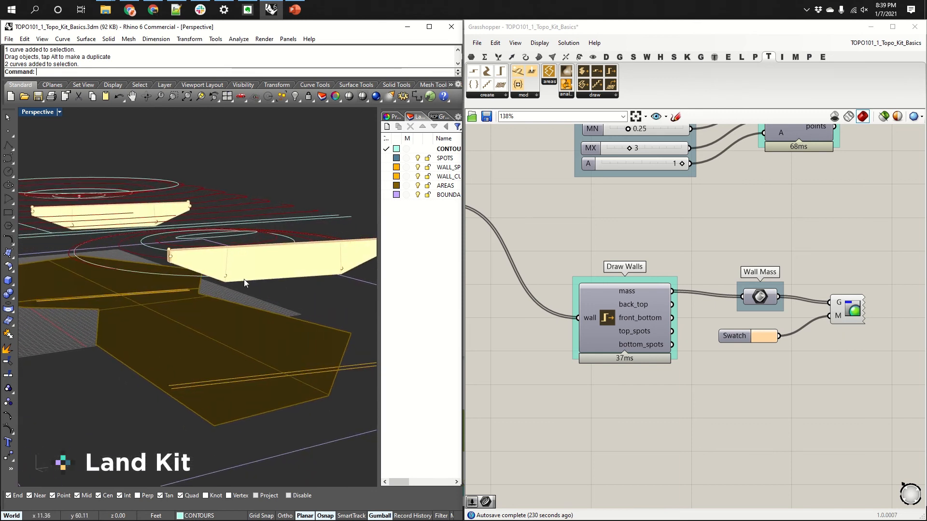
right_click_drag(244, 279, 277, 202)
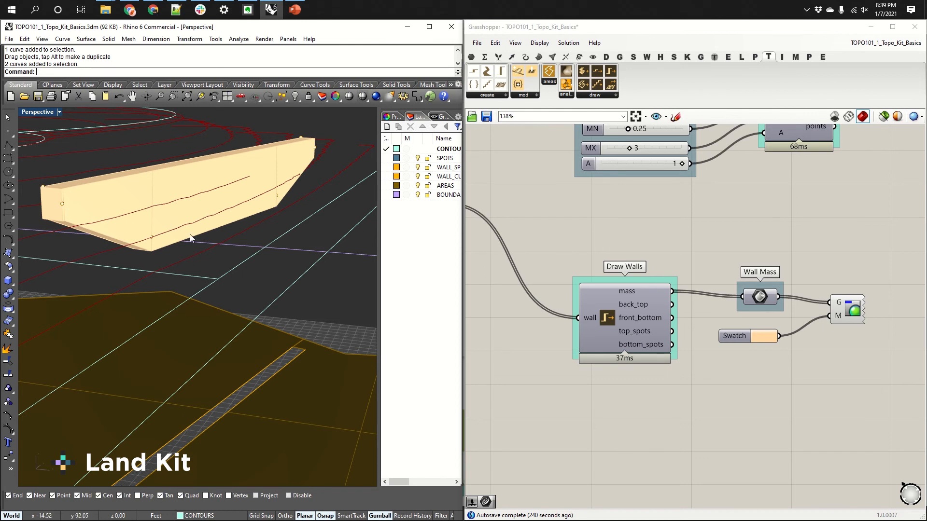
right_click_drag(190, 234, 138, 223)
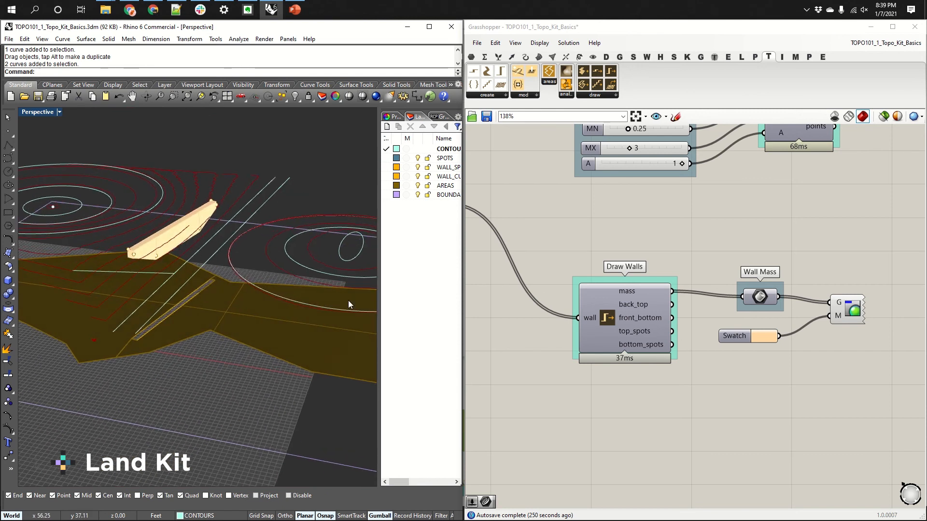
right_click_drag(236, 285, 270, 288)
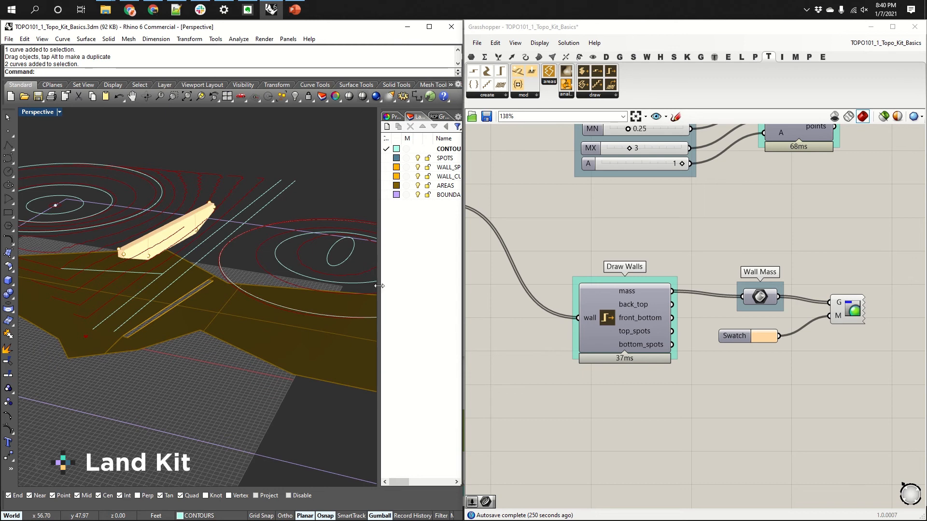
right_click_drag(380, 286, 379, 288)
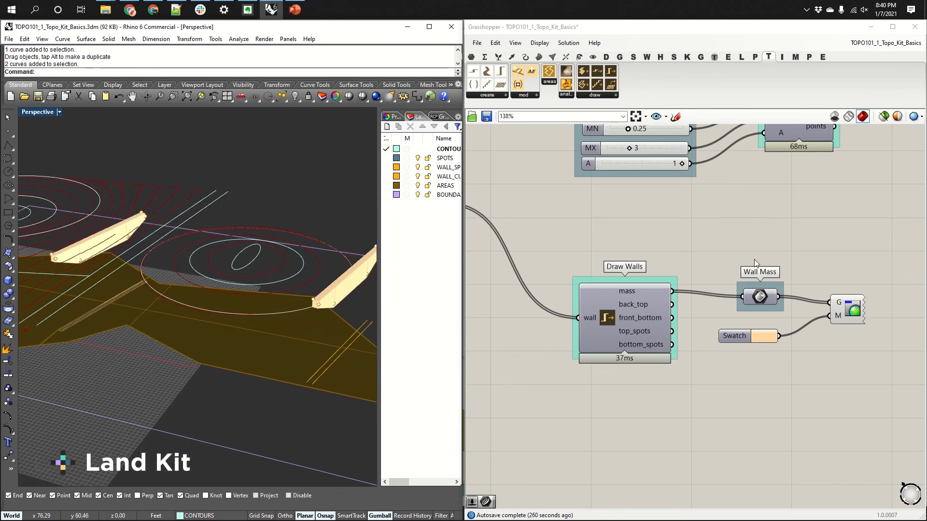
- Turn on the preview topo component fed by Topo Mesh to display the terrain together with the walls
scroll(806, 326, "down", 4)
scroll(632, 299, "up", 2)
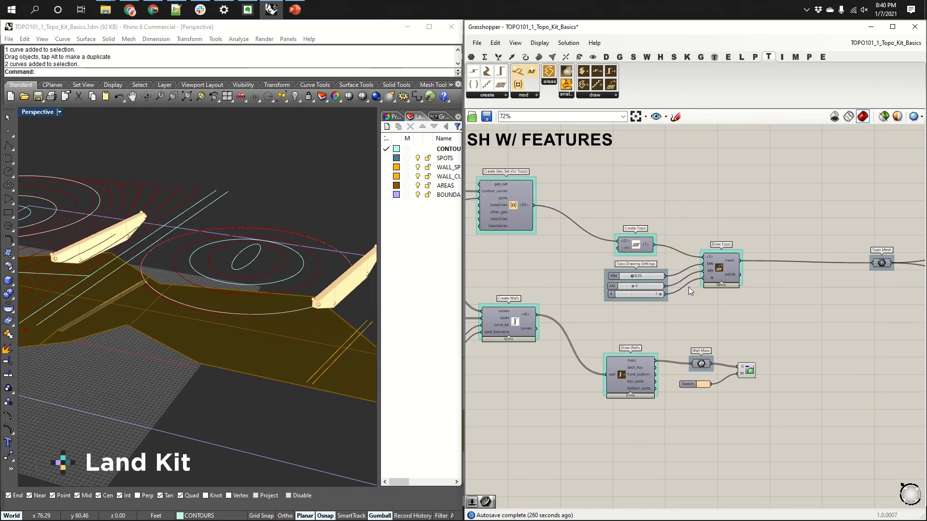
right_click_drag(821, 259, 679, 267)
right_click_drag(802, 285, 658, 283)
left_click(769, 244)
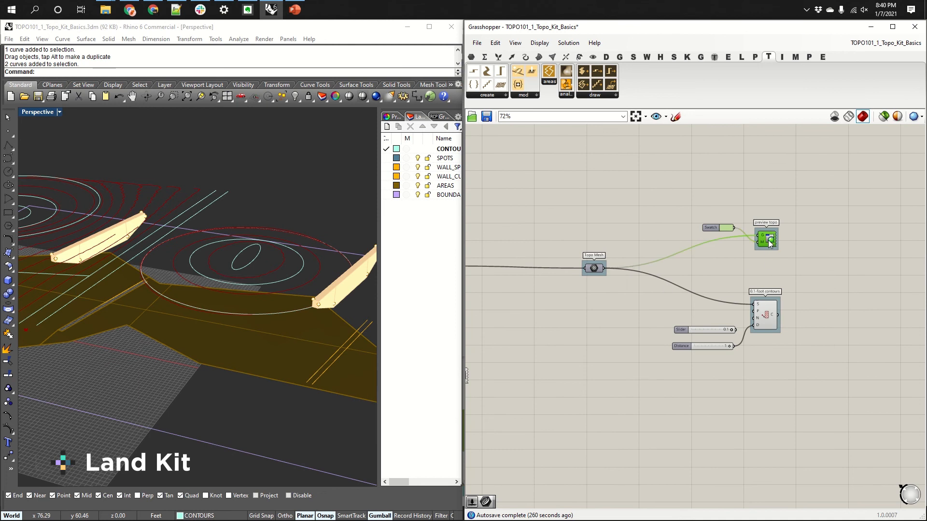
key("ctrl+q")
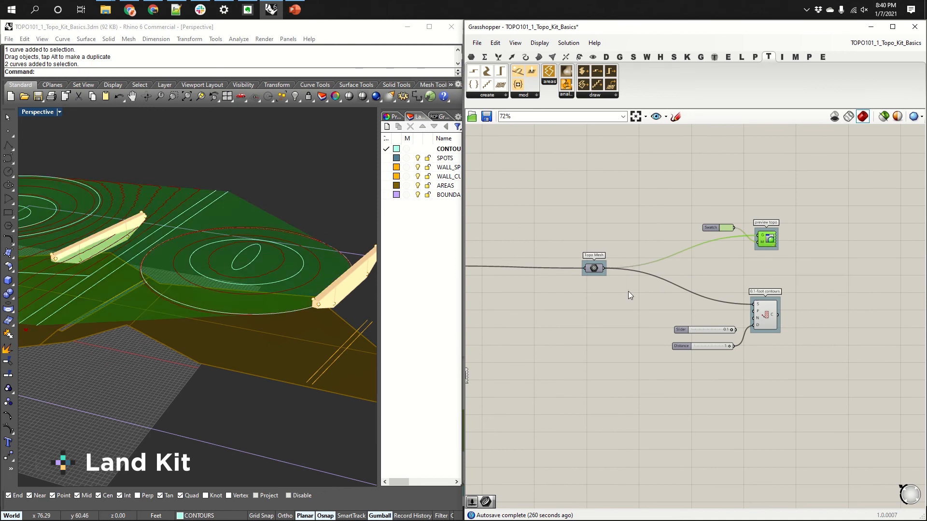
left_click(564, 367)
left_click(435, 318)
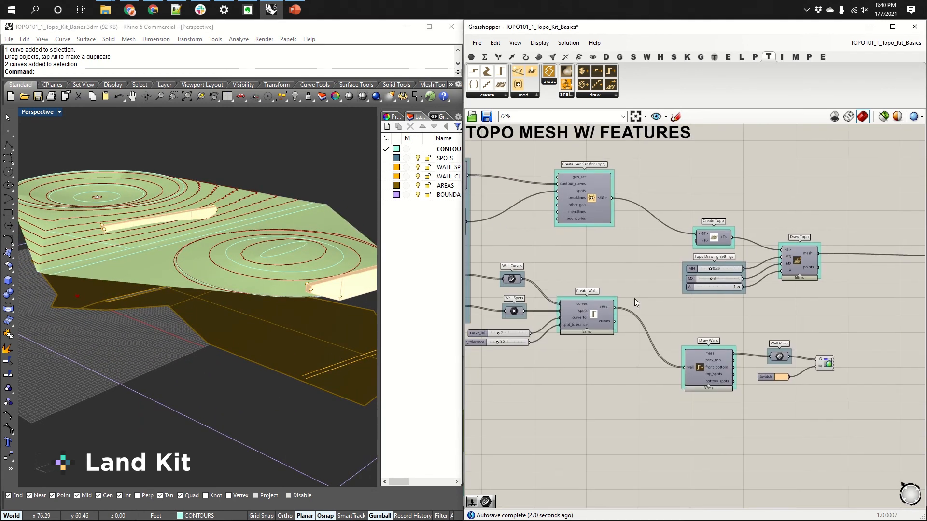
- Connect the W output of Create Walls to the F input of Create Topo, and review the terrain around both walls
scroll(604, 313, "up", 3)
mouse_move(581, 313)
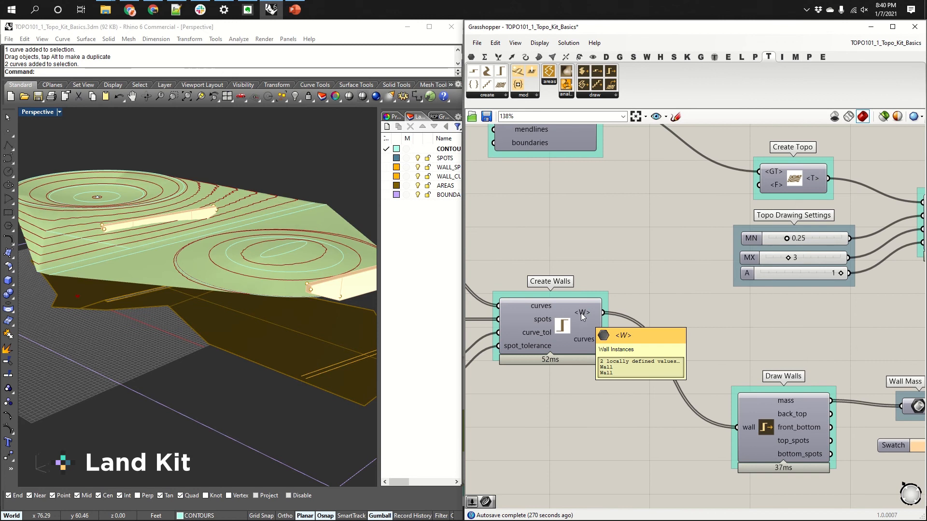
right_click_drag(643, 259, 558, 335)
left_click_drag(517, 388, 675, 261)
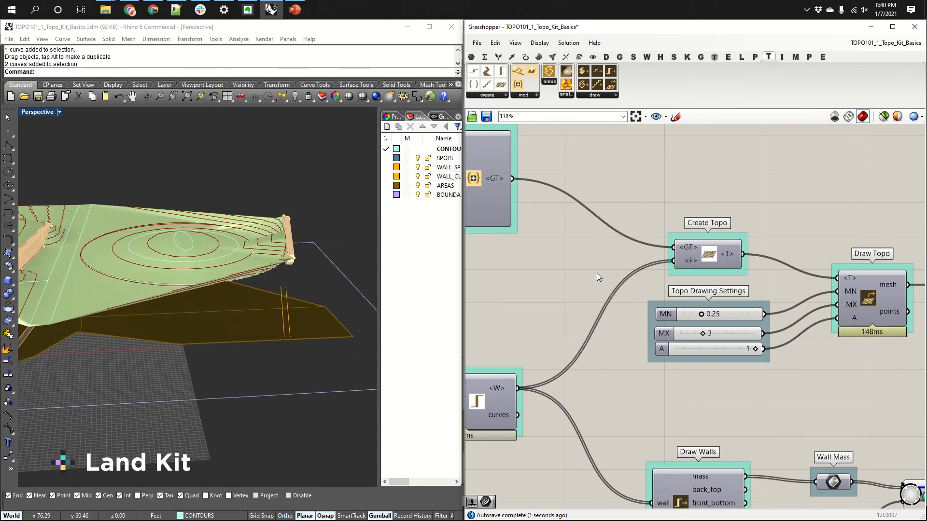
left_click(263, 206)
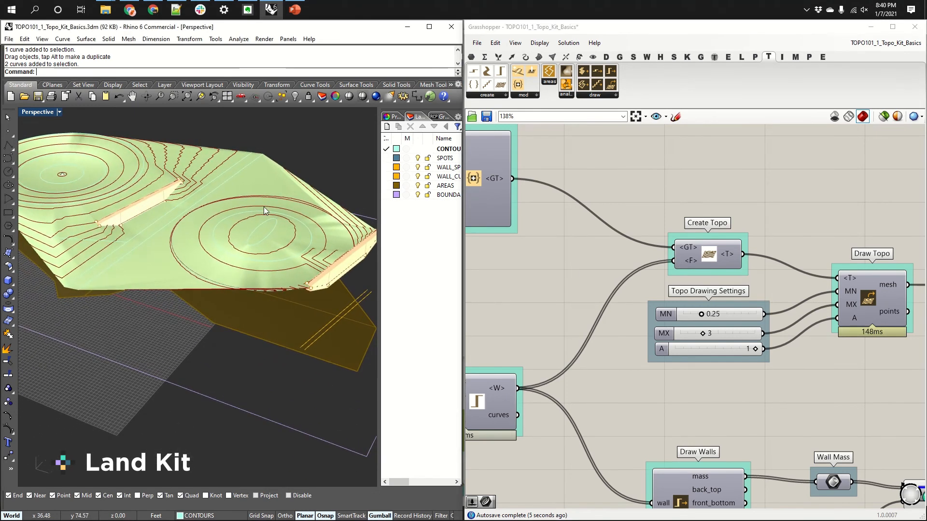
right_click_drag(157, 261, 234, 260)
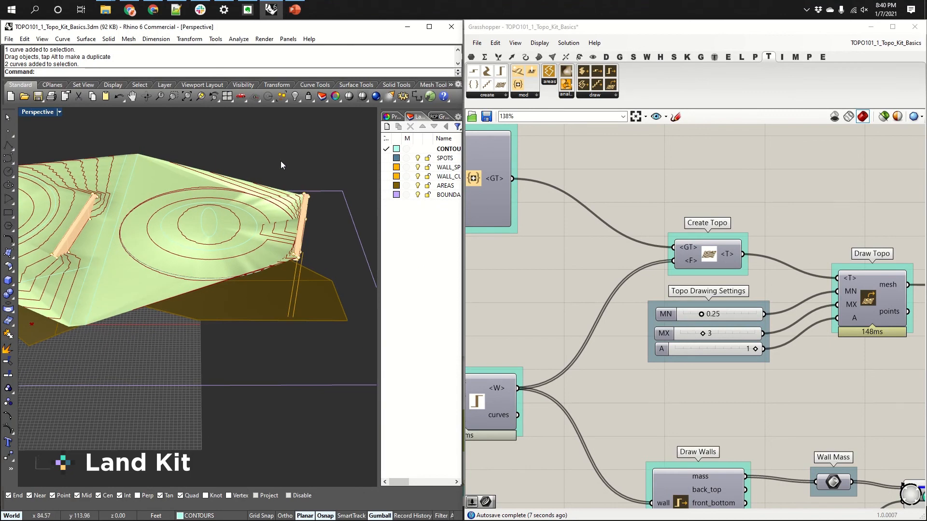
- Rotate the second wall's curves and spots 180 degrees about the vertical axis
left_click_drag(281, 165, 325, 266)
right_click_drag(325, 266, 333, 261)
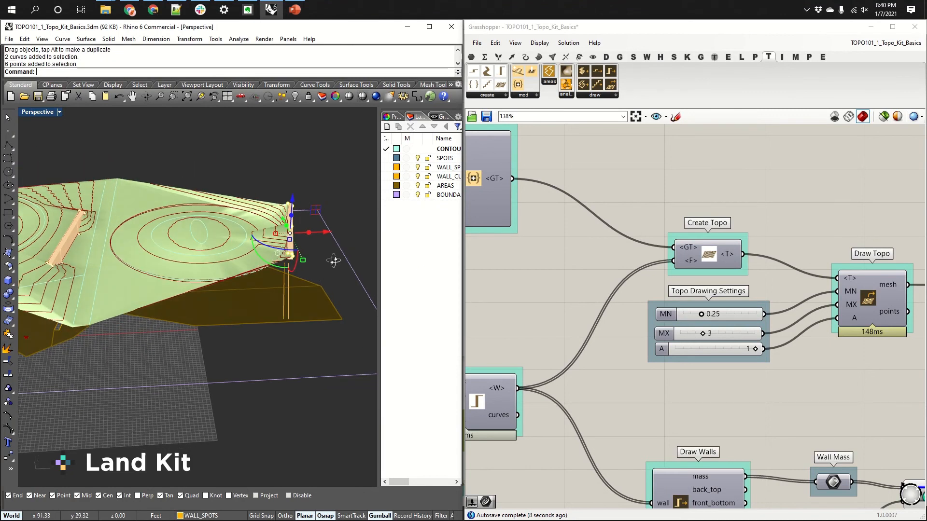
left_click(273, 252)
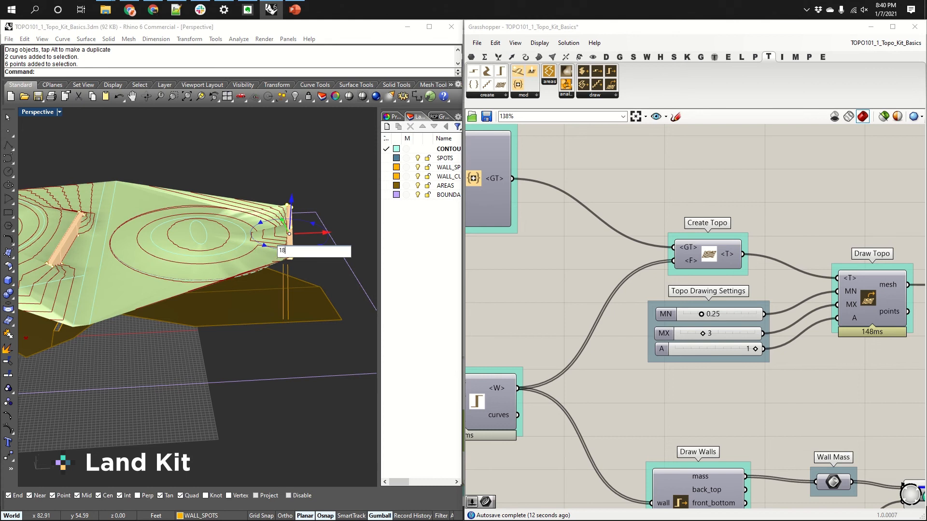
type("180")
key("Return")
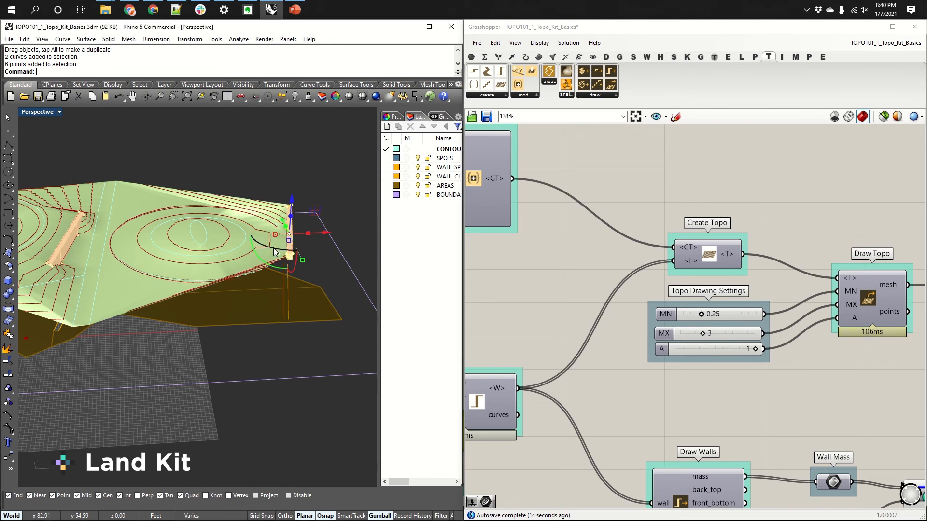
- Examine how the terrain meets the rotated wall and the other wall from several angles
scroll(274, 252, "up", 8)
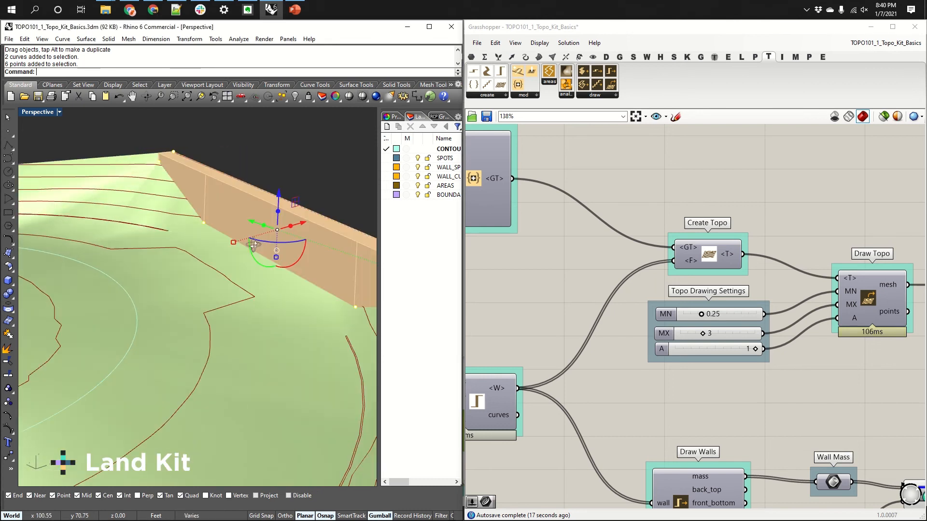
right_click_drag(264, 234, 258, 232)
mouse_move(292, 294)
right_mouse_down()
mouse_move(272, 291)
mouse_move(259, 225)
mouse_move(298, 280)
right_mouse_up()
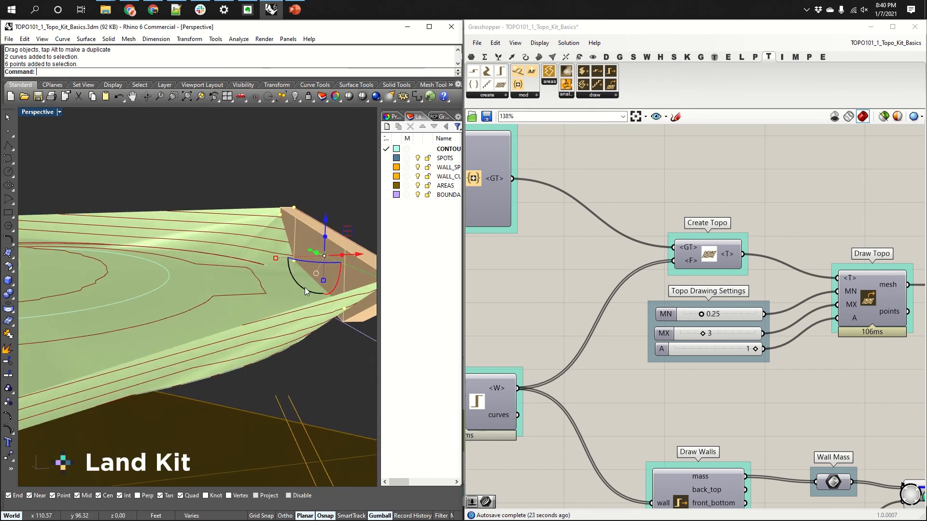
left_click(302, 187)
right_click_drag(302, 187, 227, 192)
scroll(303, 188, "down", 3)
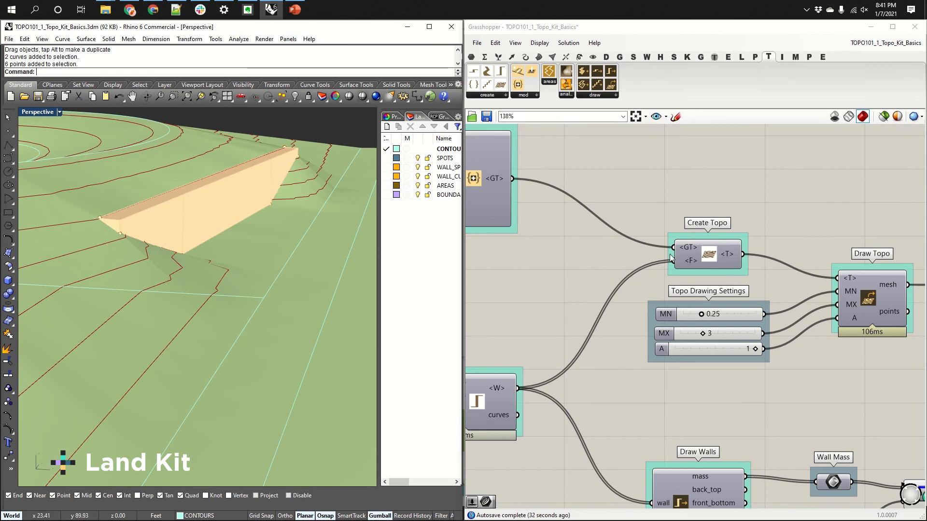
- Bake the Wall Mass geometry of the topo mesh with features definition into the model
scroll(647, 251, "down", 5)
scroll(647, 251, "up", 2)
right_click_drag(738, 371, 733, 229)
scroll(693, 332, "up", 4)
scroll(705, 311, "down", 4)
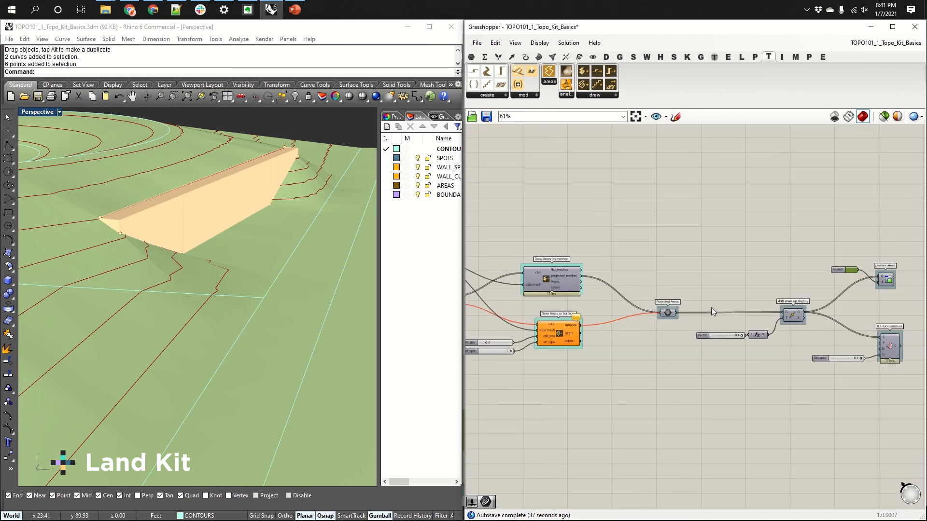
right_click_drag(642, 281, 717, 323)
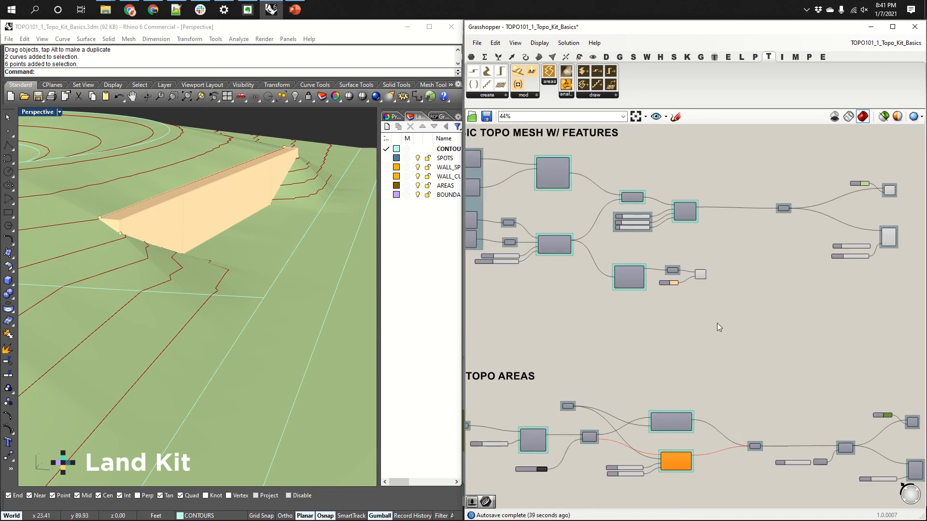
scroll(709, 309, "up", 7)
right_click_drag(648, 244, 655, 280)
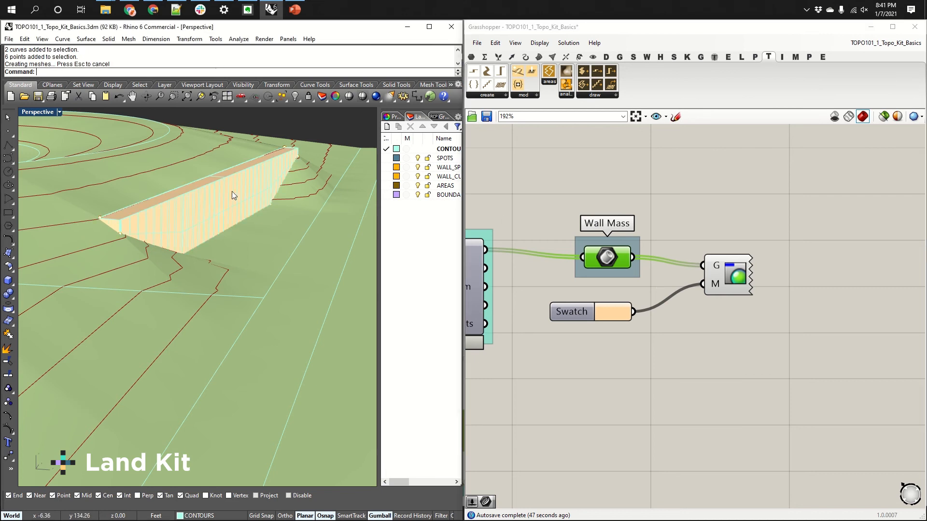
- Inspect the baked polysurface of the wall between the two mounds, and delete it
left_click(211, 182)
right_click_drag(201, 192, 232, 196)
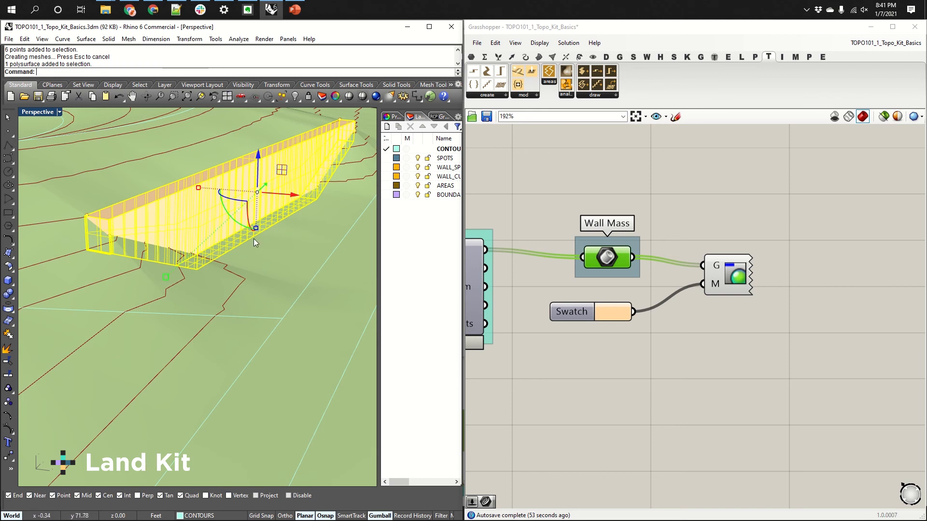
key("Delete")
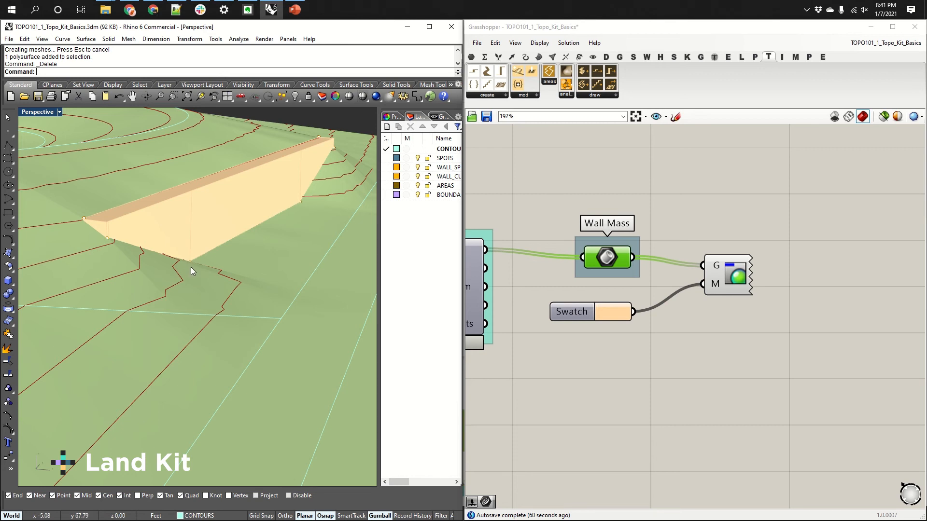
- Examine the outputs of the Draw Walls component, from mass to bottom_spots
right_click_drag(529, 284, 671, 271)
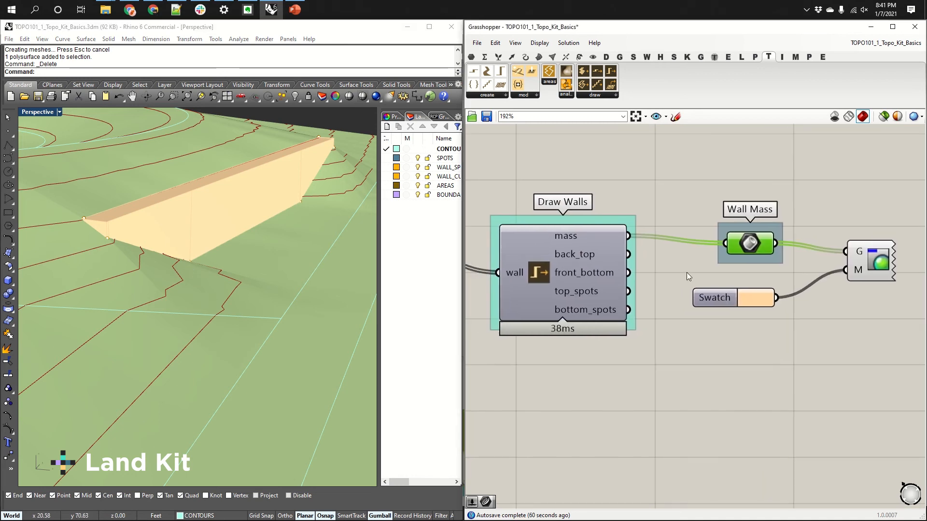
scroll(783, 280, "down", 3)
mouse_move(605, 285)
right_mouse_down()
mouse_move(784, 280)
mouse_move(667, 265)
right_mouse_up()
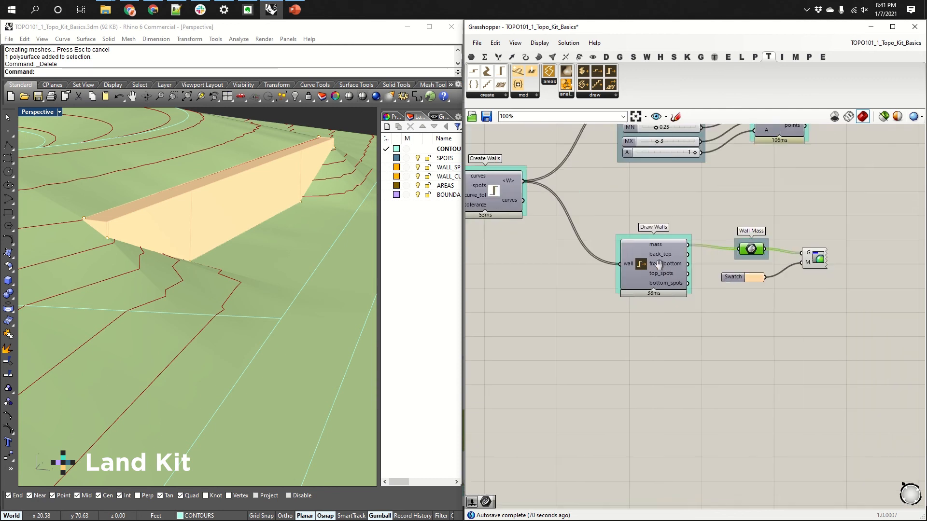
scroll(674, 263, "up", 3)
scroll(679, 271, "up", 1)
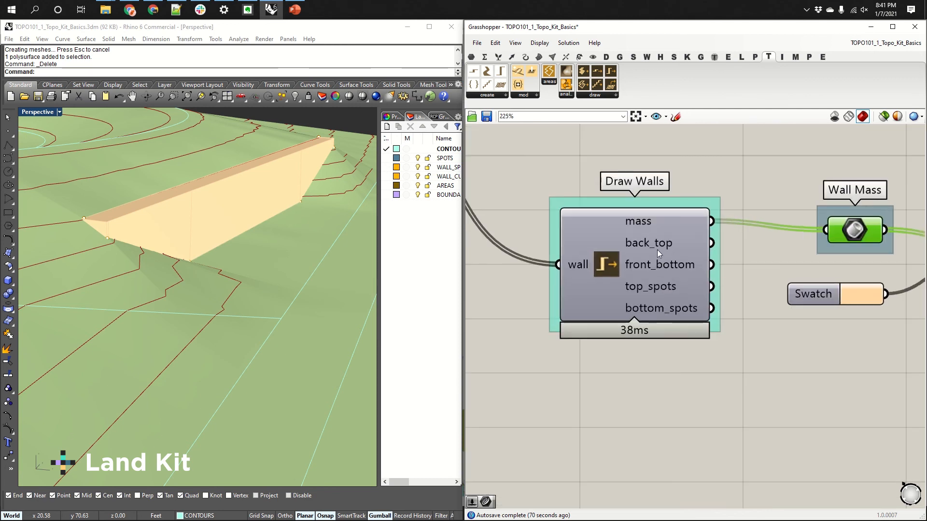
- Examine the Create Topo component and the inputs of Create Geo Set that feed it
mouse_move(652, 247)
right_mouse_down()
mouse_move(698, 360)
mouse_move(697, 437)
right_mouse_up()
right_click_drag(669, 222, 658, 403)
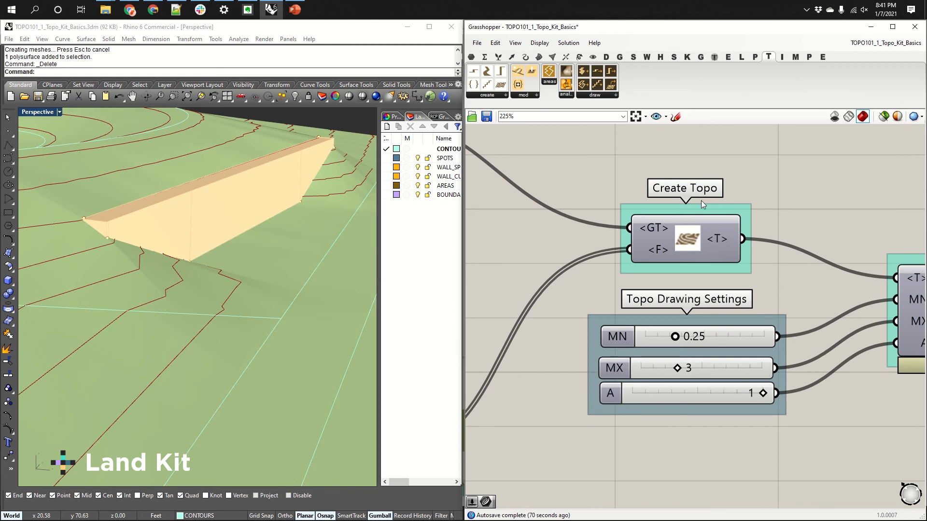
right_click_drag(597, 249, 824, 337)
scroll(824, 337, "down", 3)
scroll(623, 256, "up", 4)
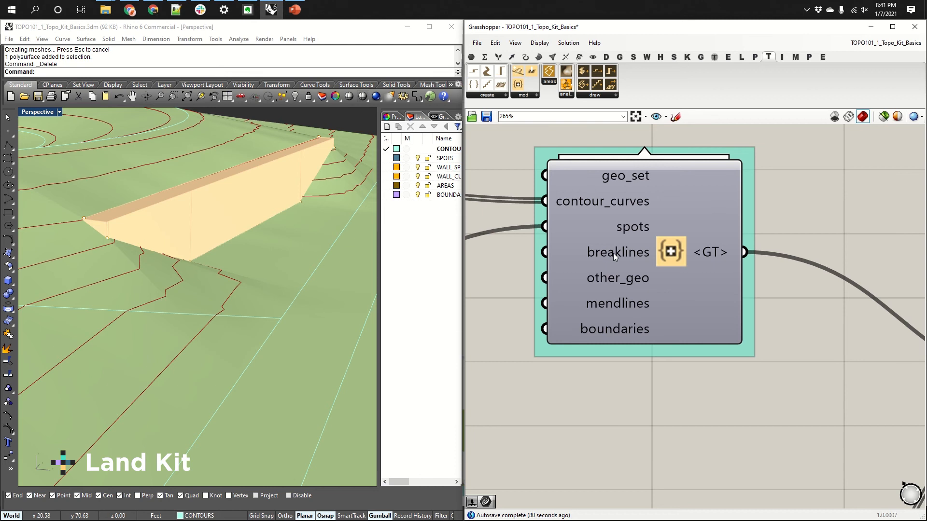
scroll(612, 251, "down", 1)
scroll(611, 248, "down", 2)
right_click_drag(769, 325, 656, 260)
scroll(656, 260, "down", 5)
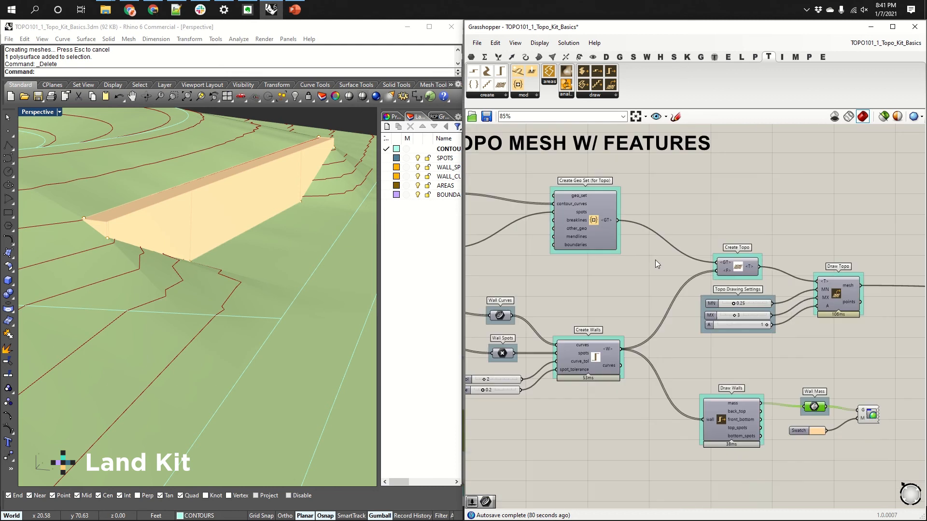
right_click_drag(785, 376, 724, 366)
- Review the whole terrain with both walls above the AREAS surfaces from several angles
left_click(253, 315)
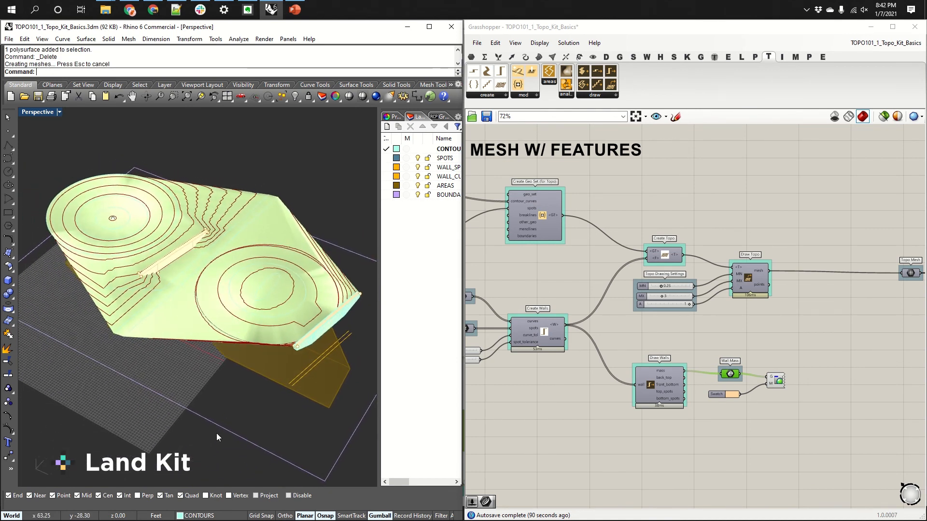
right_click_drag(234, 404, 331, 343)
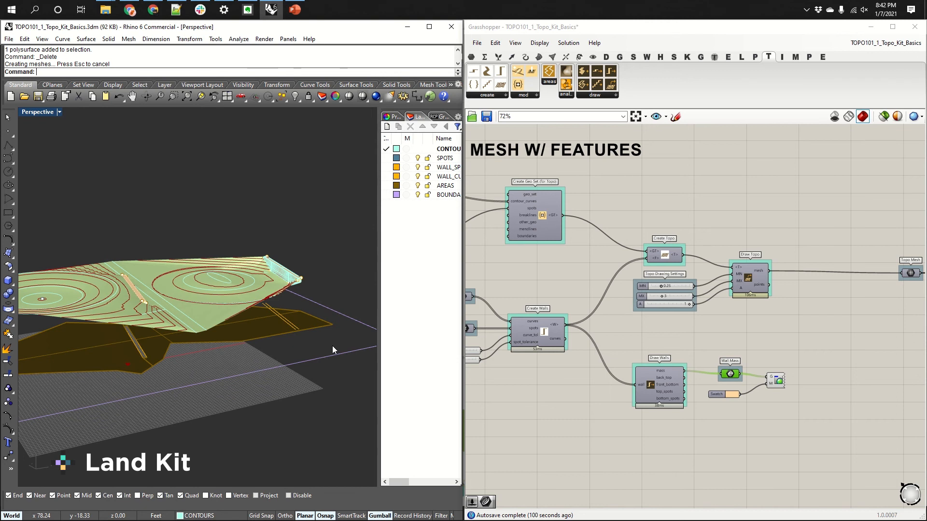
right_click_drag(325, 290, 261, 294)
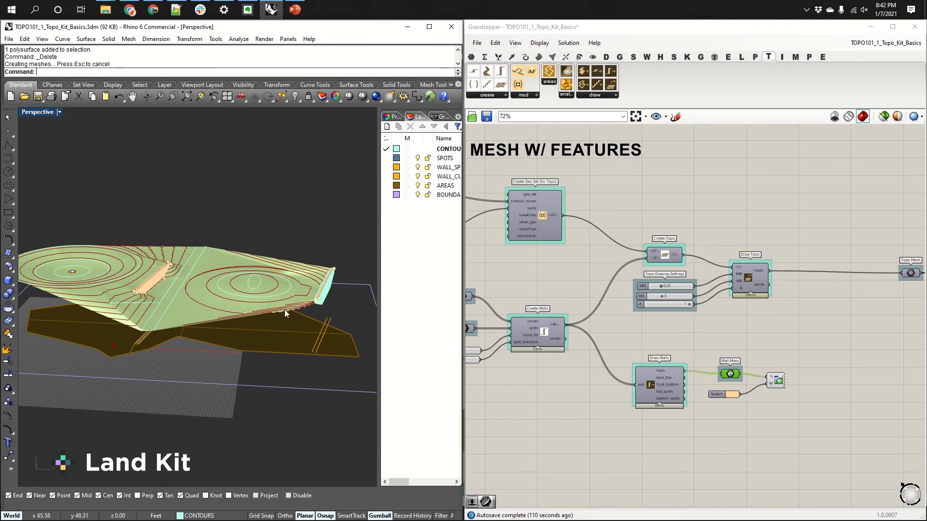
- Turn off the topo, contour and wall mass previews in the BASIC TOPO MESH W/ FEATURES definition
scroll(602, 328, "down", 3)
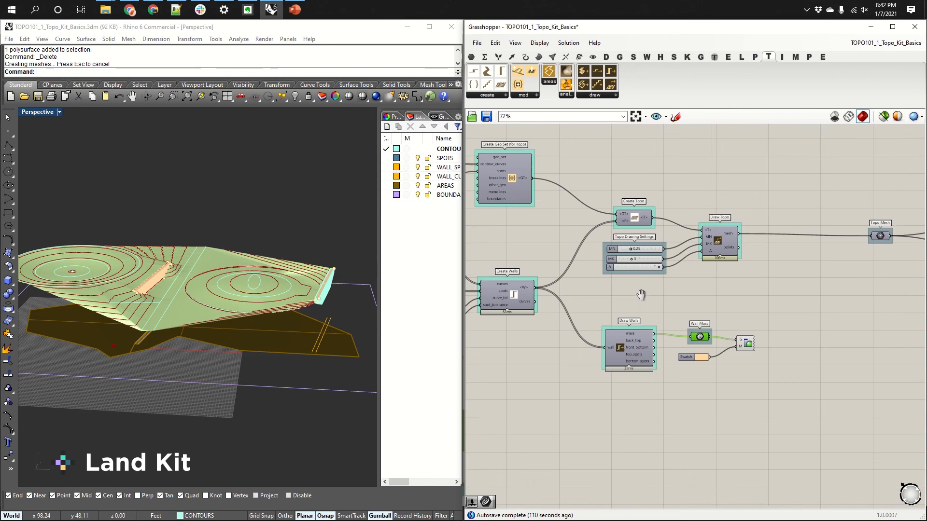
scroll(656, 233, "down", 3)
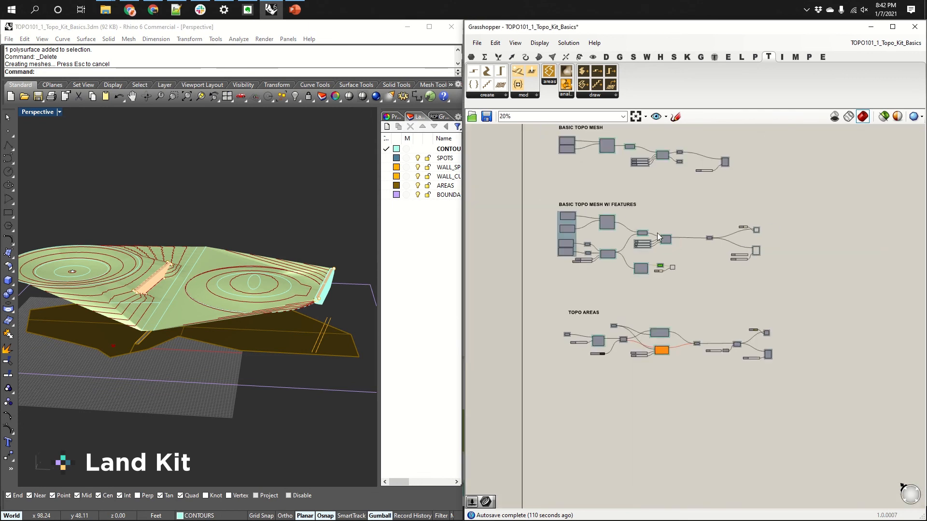
scroll(772, 220, "up", 3)
left_click_drag(774, 220, 741, 310)
key("ctrl+q")
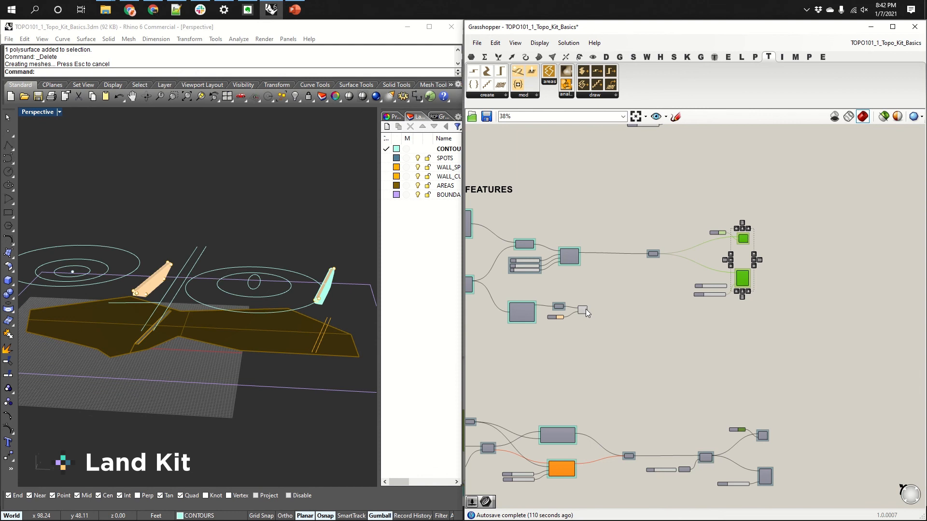
left_click(584, 309)
right_click_drag(640, 347, 676, 322)
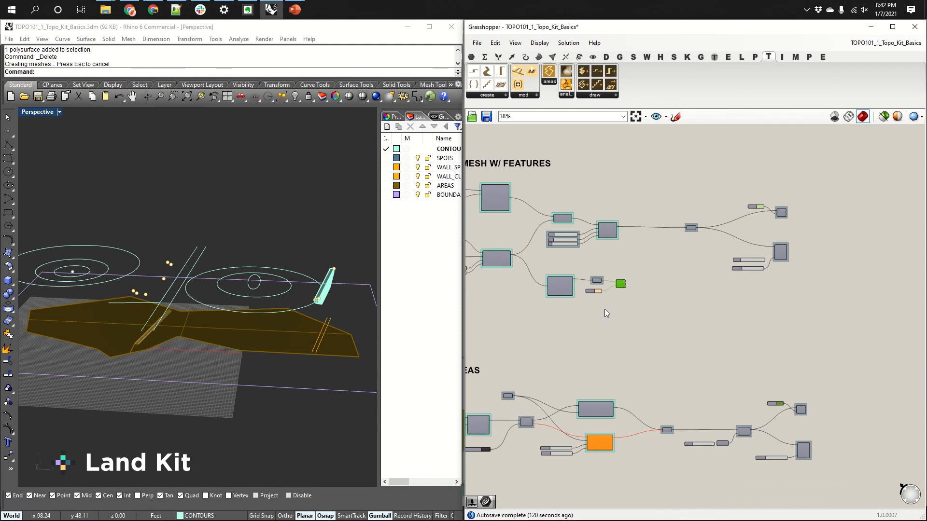
- Delete the remaining baked wall mass together with the second wall's curves and spots
scroll(326, 288, "up", 5)
left_click(327, 290)
key("Delete")
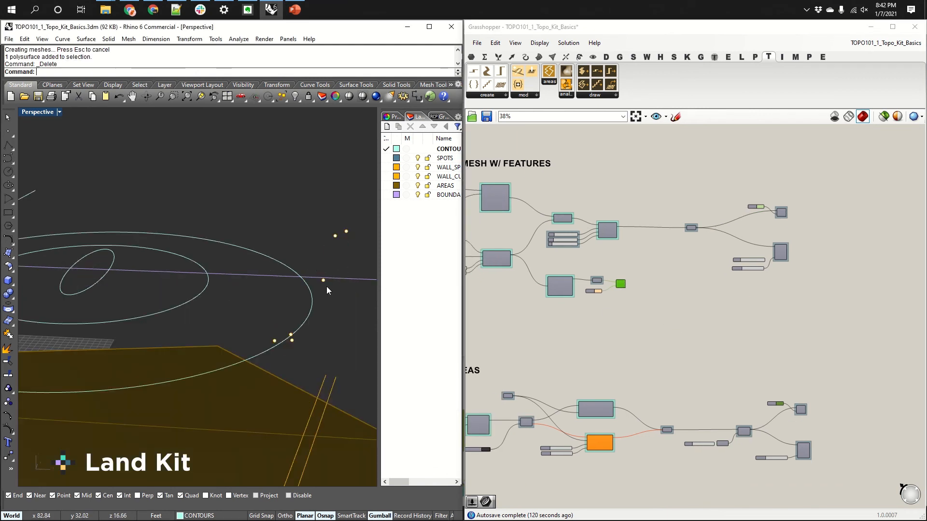
right_click_drag(576, 329, 642, 287)
scroll(299, 272, "down", 5)
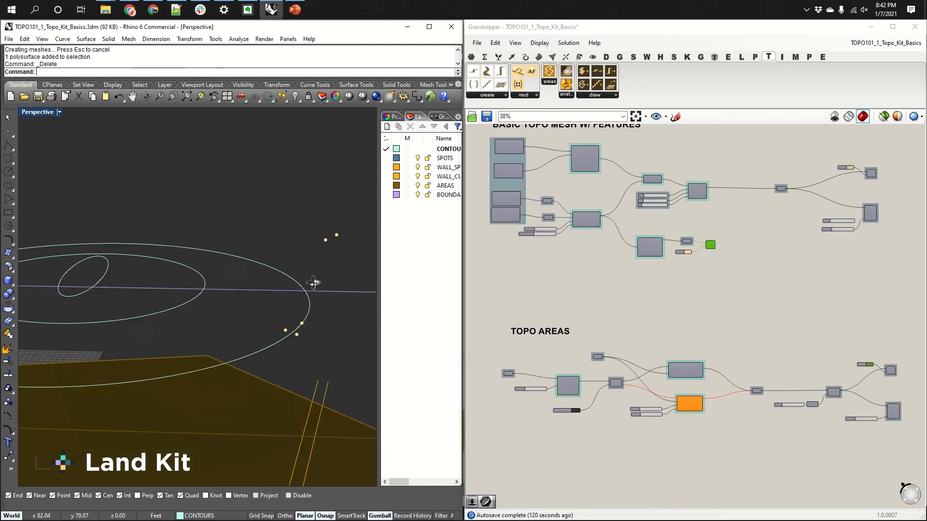
left_click_drag(281, 235, 346, 374)
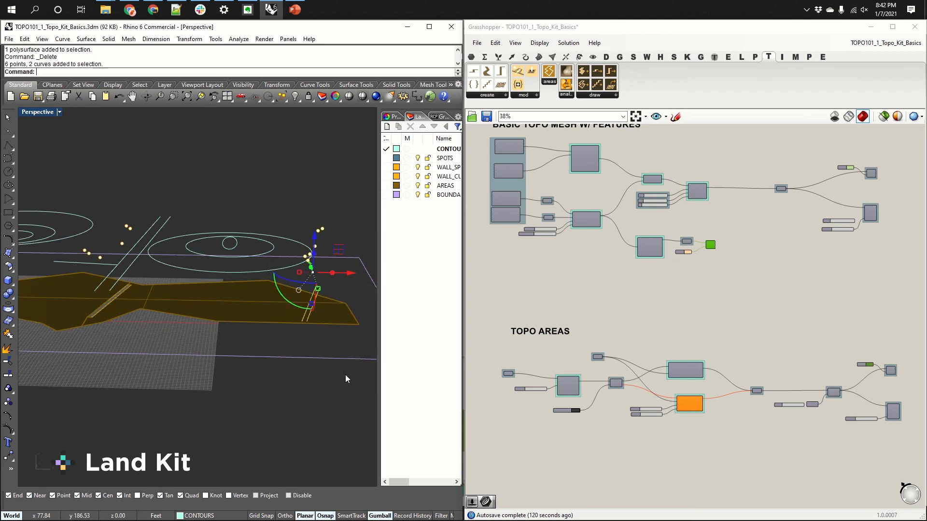
key("Delete")
- Turn on the preview areas component in the TOPO AREAS definition to display the projected areas
right_click_drag(653, 339, 655, 300)
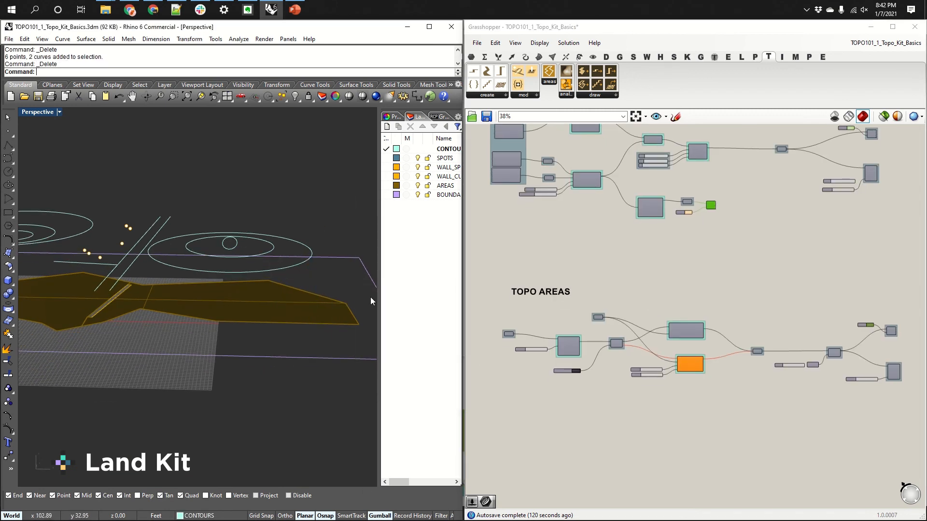
scroll(717, 331, "up", 3)
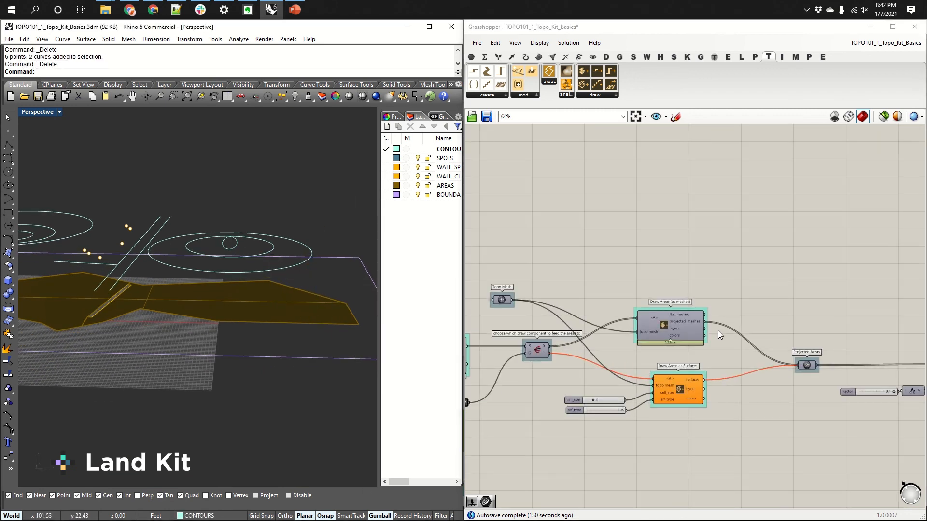
scroll(718, 331, "down", 2)
scroll(583, 334, "up", 3)
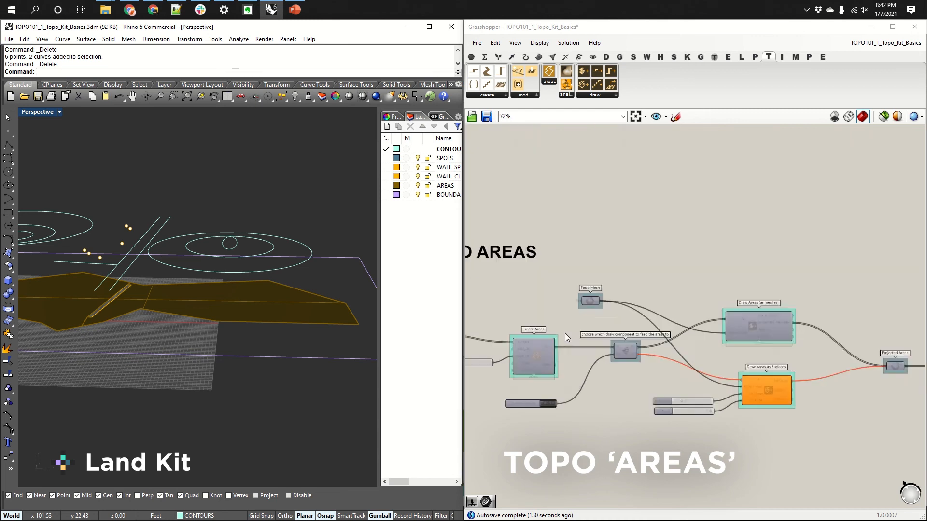
scroll(580, 331, "down", 3)
right_click_drag(755, 332, 647, 309)
scroll(749, 297, "up", 3)
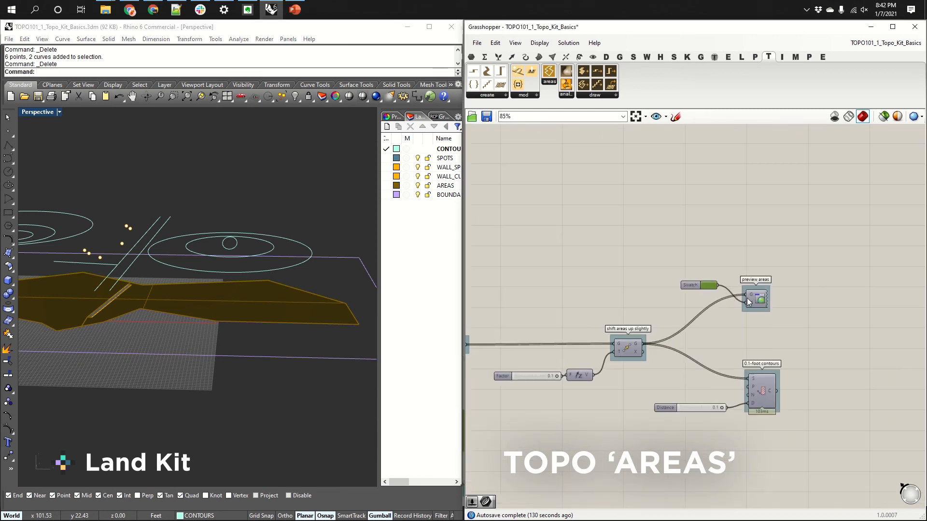
key("ctrl+q")
left_click(606, 203)
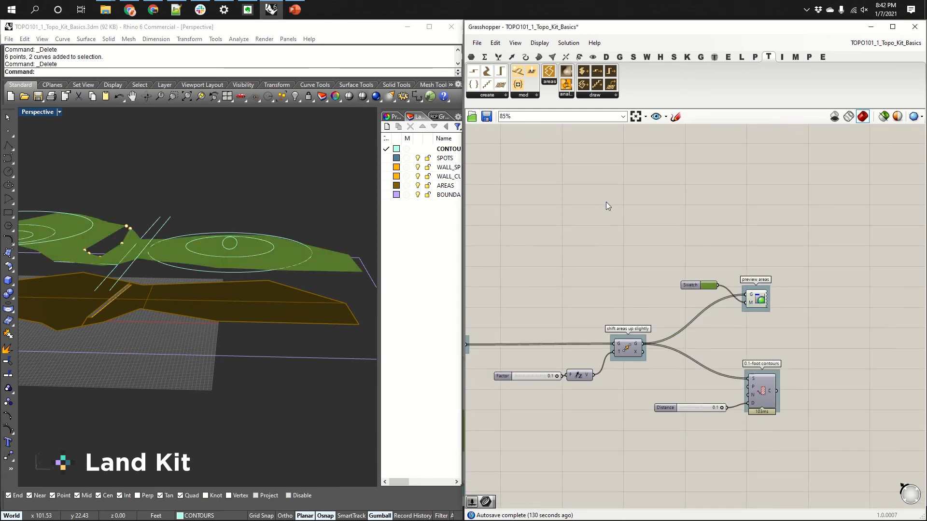
- Select one of the flat AREAS surfaces and compare the AREAS surfaces with the green projected areas above
right_click_drag(316, 273, 309, 281)
left_click(224, 286)
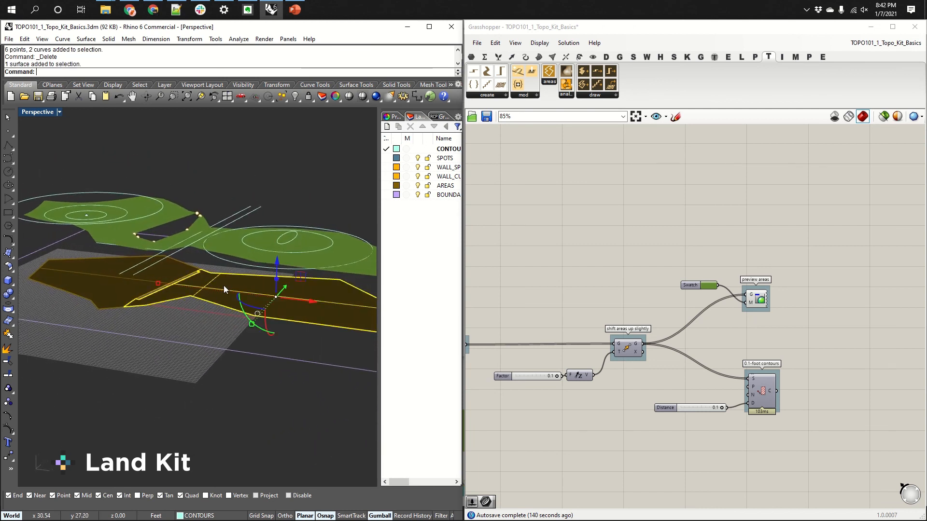
right_click_drag(219, 300, 204, 302)
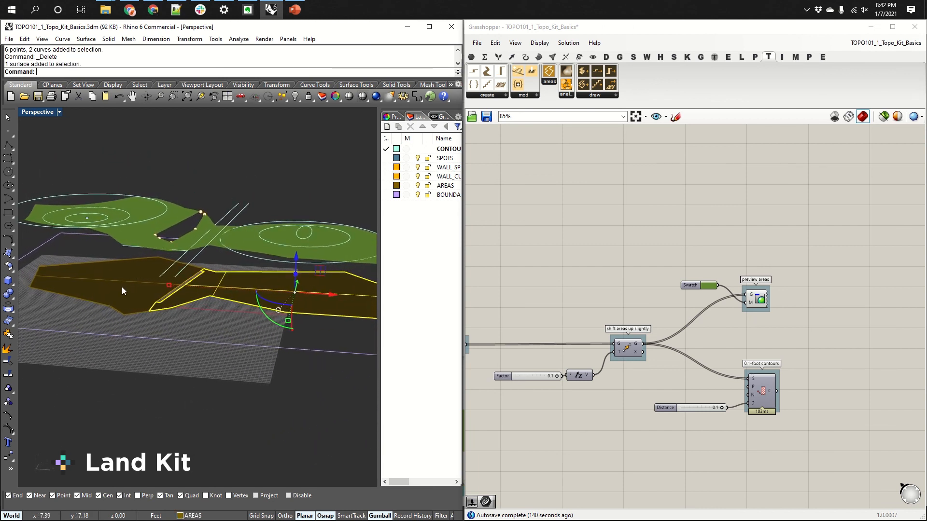
right_click_drag(157, 283, 169, 292)
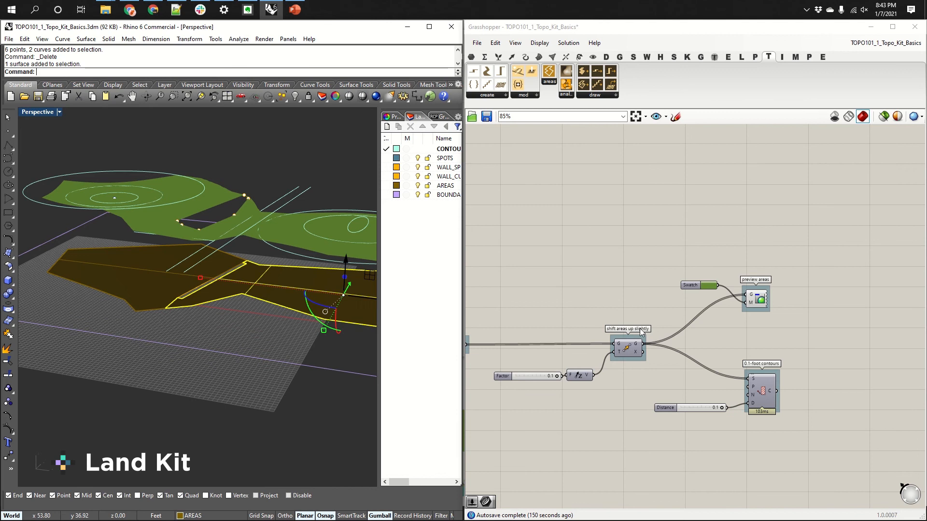
- Trace the Topo Mesh parameter in TOPO AREAS back to its source in the BASIC TOPO MESH W/ FEATURES definition
scroll(732, 300, "down", 3)
right_click_drag(637, 262, 705, 412)
scroll(706, 411, "down", 2)
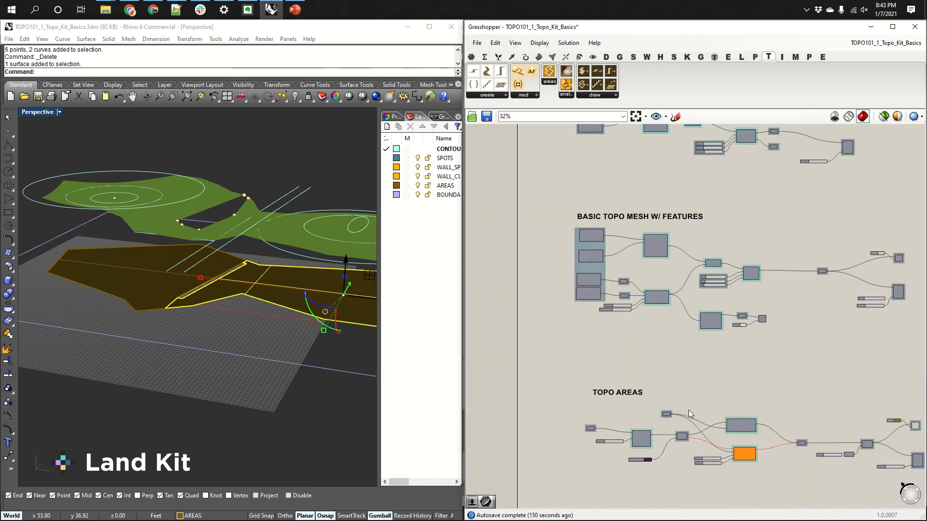
scroll(645, 440, "up", 6)
right_click_drag(616, 439, 668, 362)
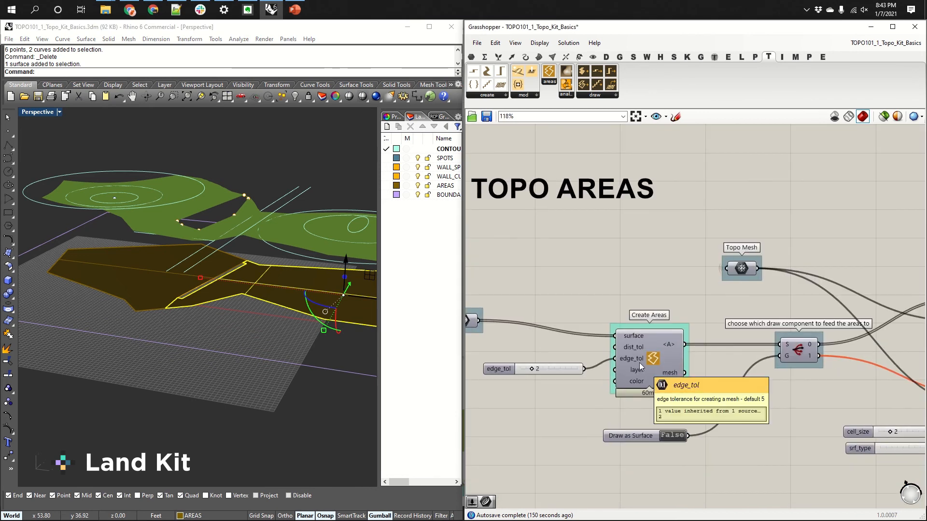
left_click(742, 263)
left_click_drag(741, 261, 740, 268)
scroll(738, 268, "down", 3)
right_click_drag(758, 189, 703, 414)
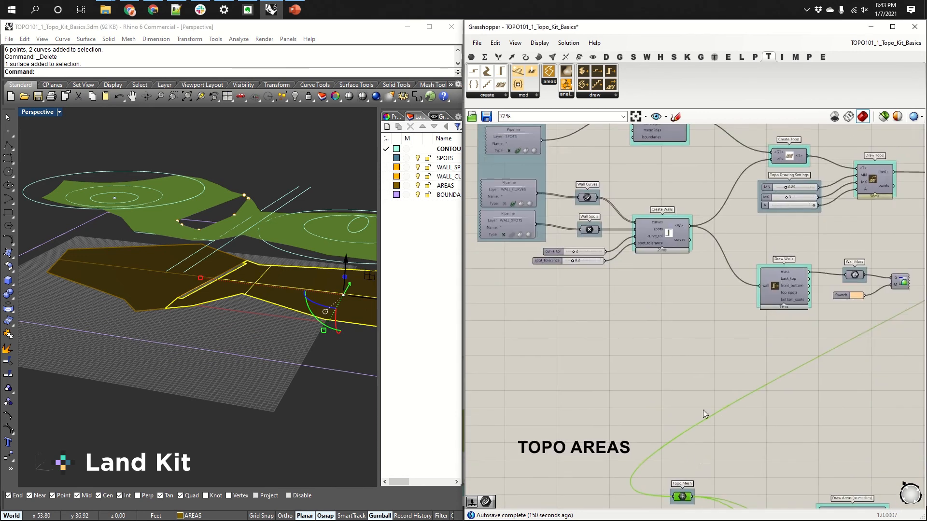
scroll(704, 408, "down", 1)
right_click_drag(729, 366, 662, 395)
scroll(662, 395, "down", 1)
scroll(717, 269, "down", 2)
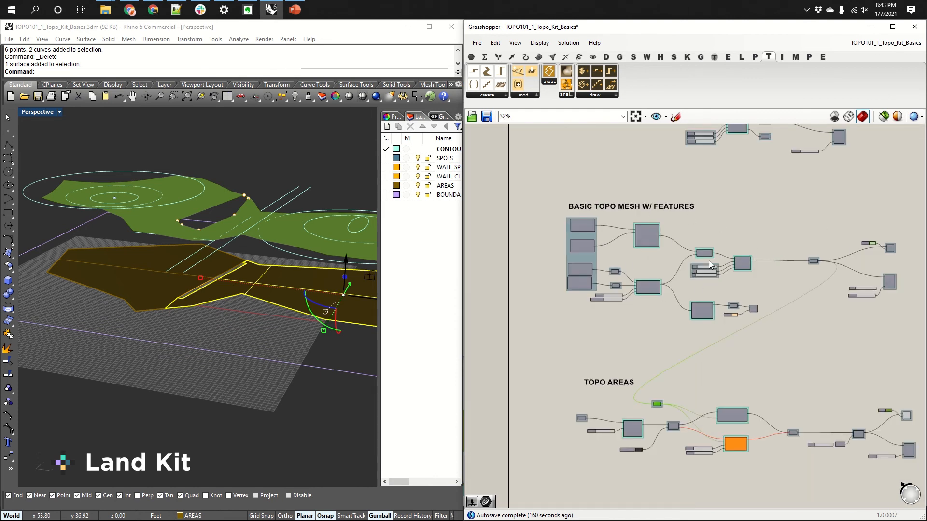
- Select the Areas parameter in TOPO AREAS and check its option for setting multiple breps
scroll(581, 430, "up", 4)
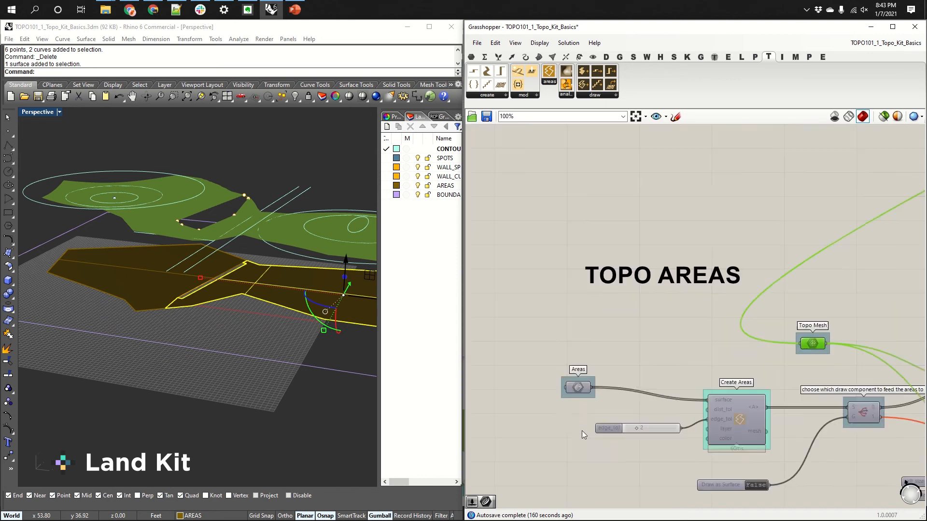
left_click(579, 390)
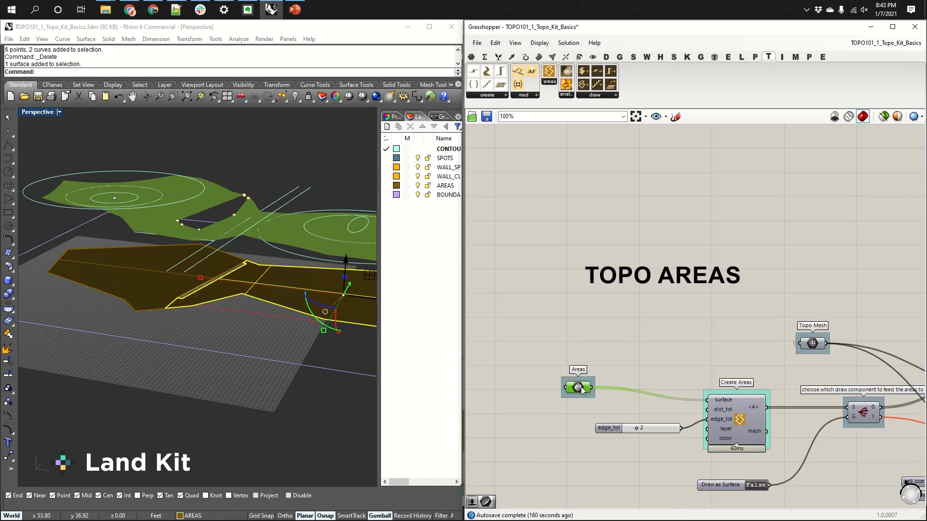
mouse_move(582, 390)
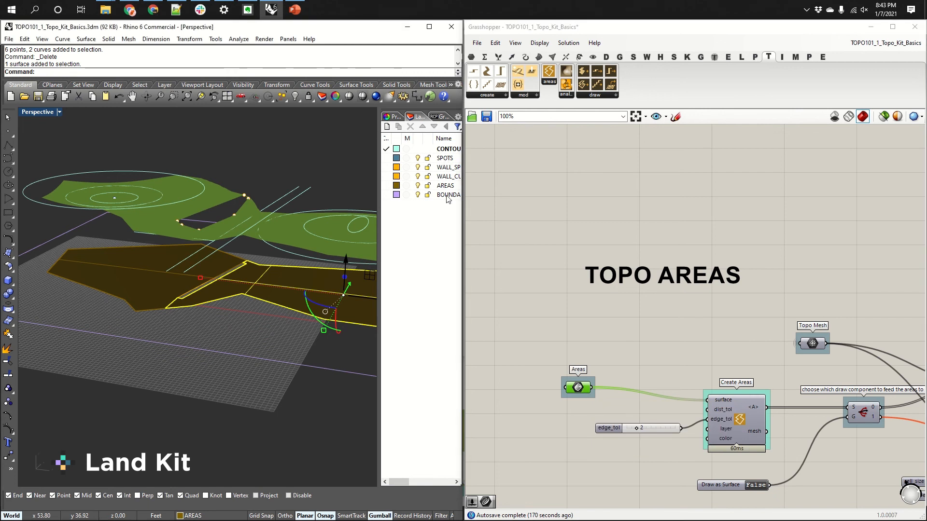
right_click(578, 387)
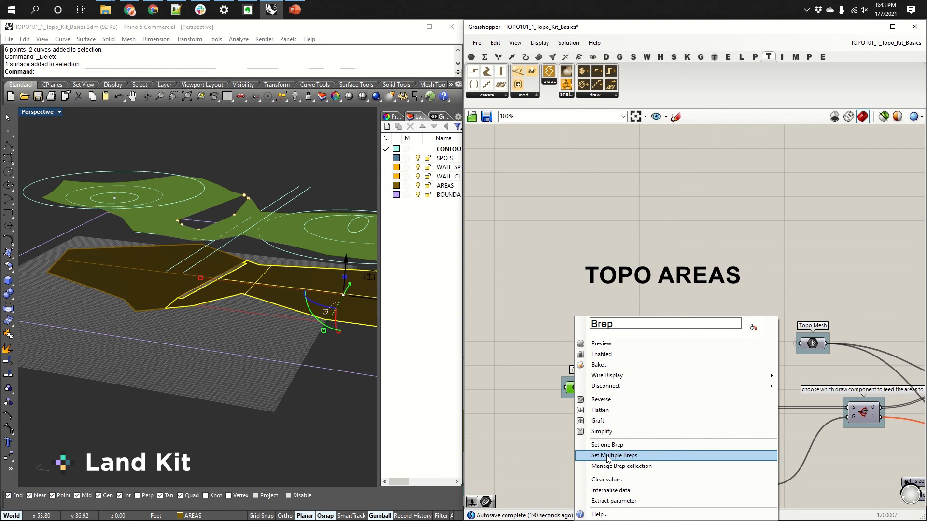
left_click(556, 444)
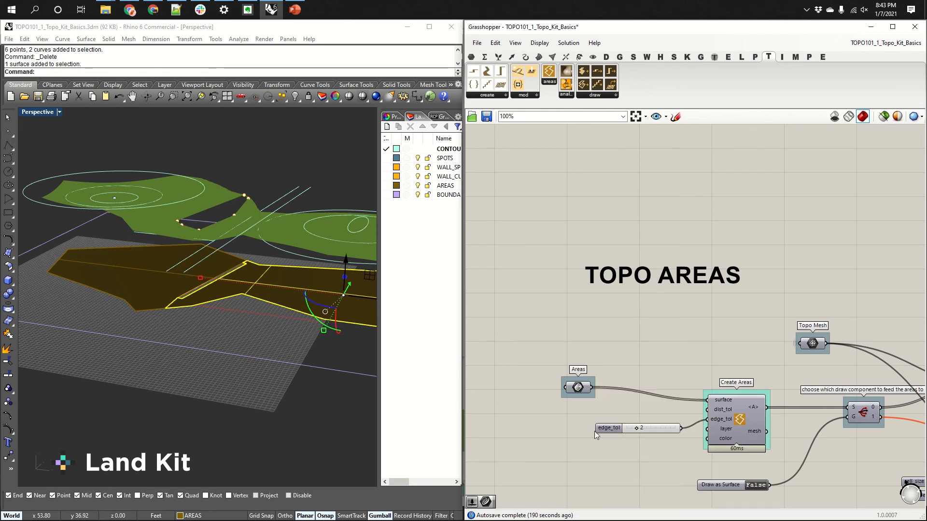
- Move the edge_tol slider slightly away from Create Areas and the Areas parameter closer to it, above the slider
right_click_drag(702, 376, 640, 292)
left_click_drag(550, 348, 524, 350)
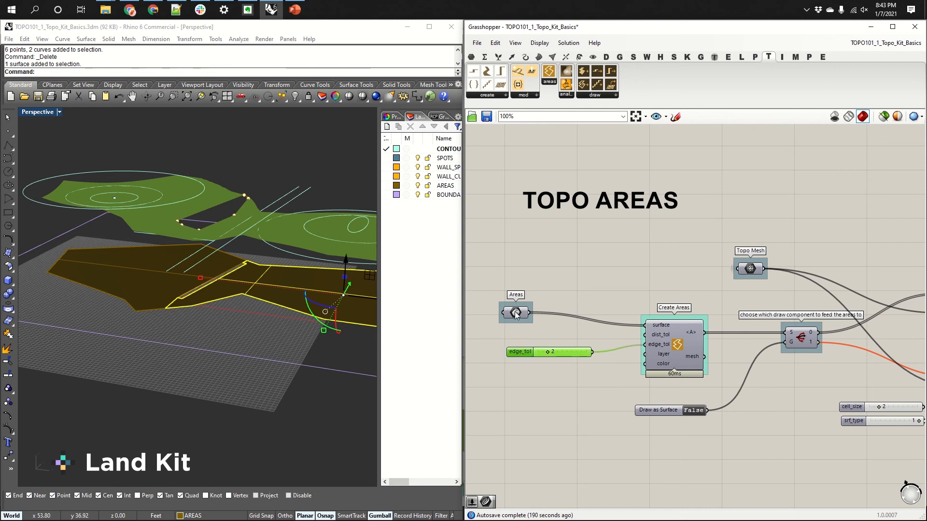
left_click_drag(516, 314, 522, 315)
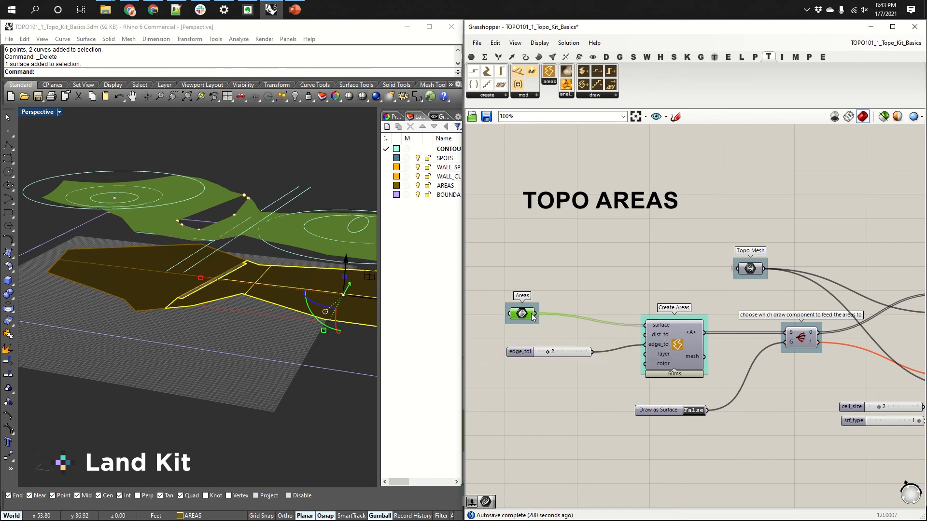
right_click_drag(292, 311, 286, 320)
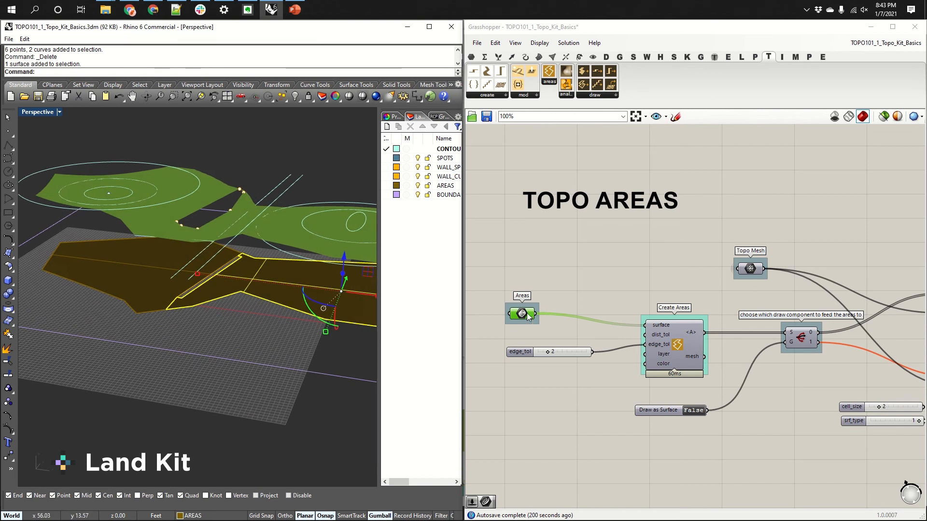
left_click_drag(527, 314, 552, 316)
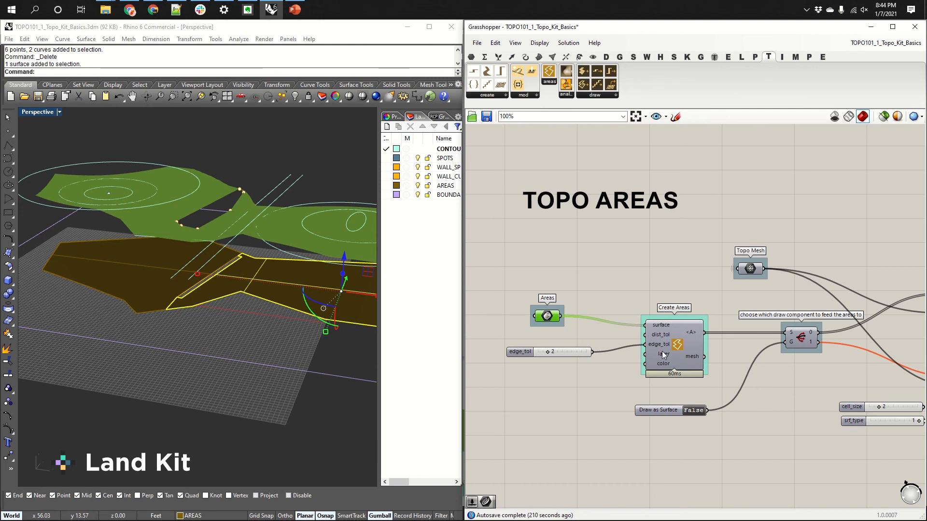
- Add a Mesh Edges component above the Projected Areas parameter and feed the projected areas into it
right_click_drag(741, 331, 681, 283)
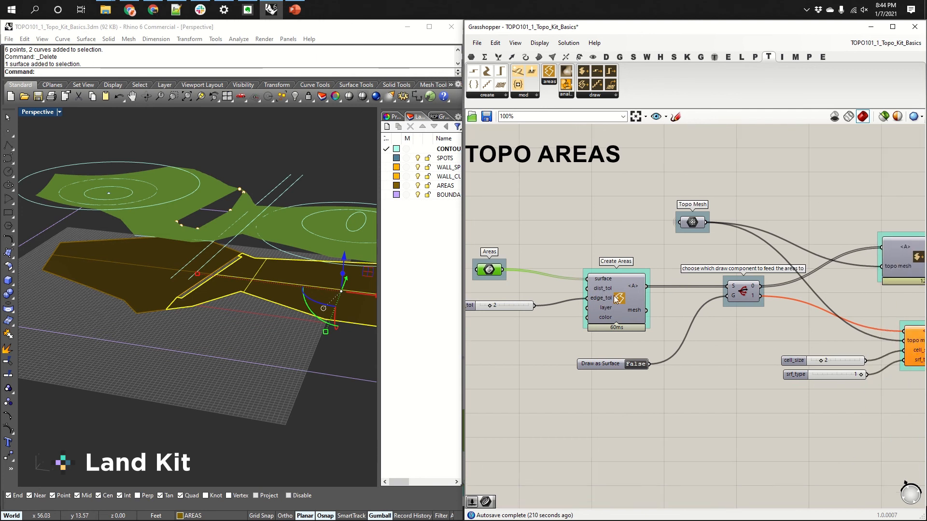
scroll(502, 302, "up", 2)
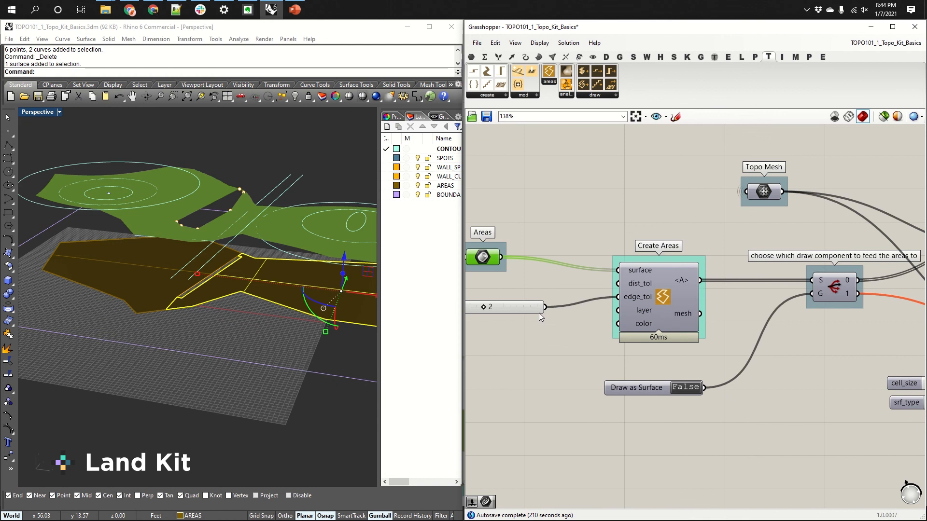
right_click_drag(489, 312, 520, 305)
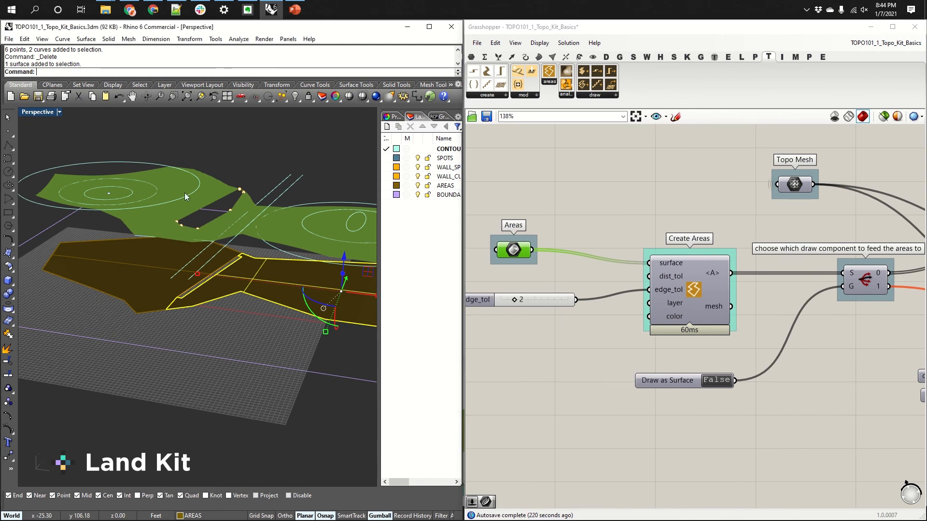
right_click_drag(658, 243, 612, 271)
scroll(611, 271, "down", 3)
right_click_drag(806, 280, 652, 271)
scroll(678, 271, "down", 3)
right_click_drag(758, 270, 644, 269)
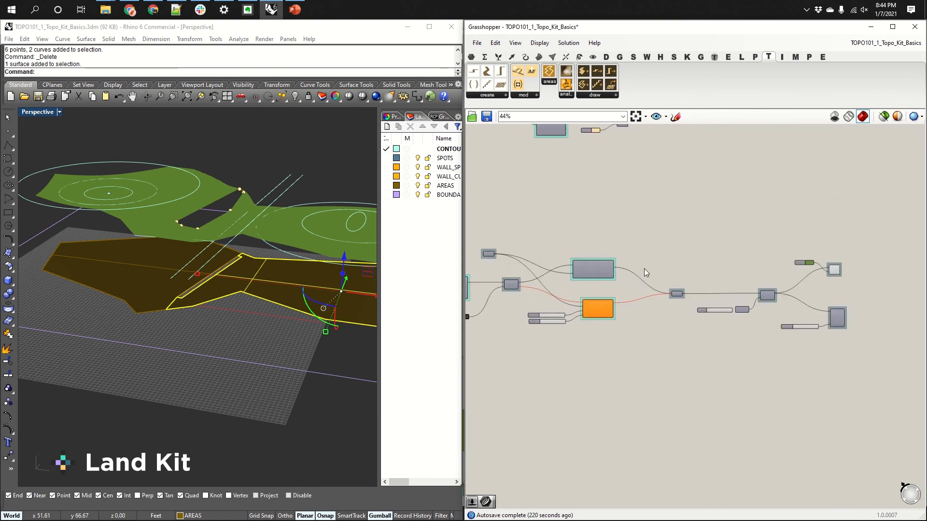
scroll(819, 285, "up", 2)
double_click(621, 253)
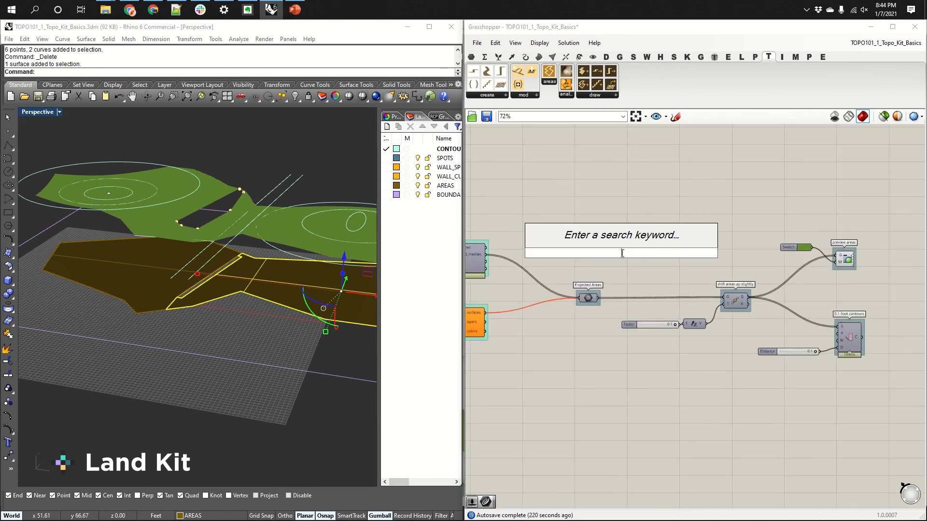
type("edges me")
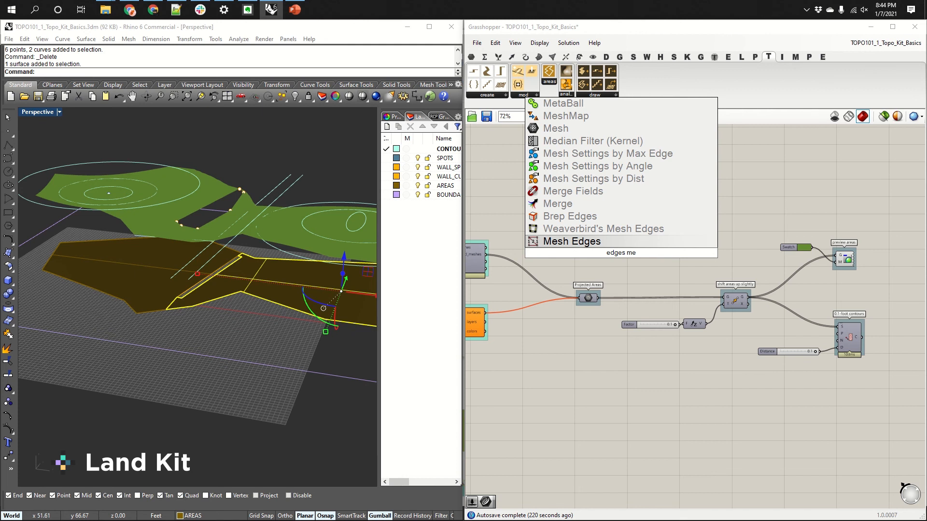
key("Return")
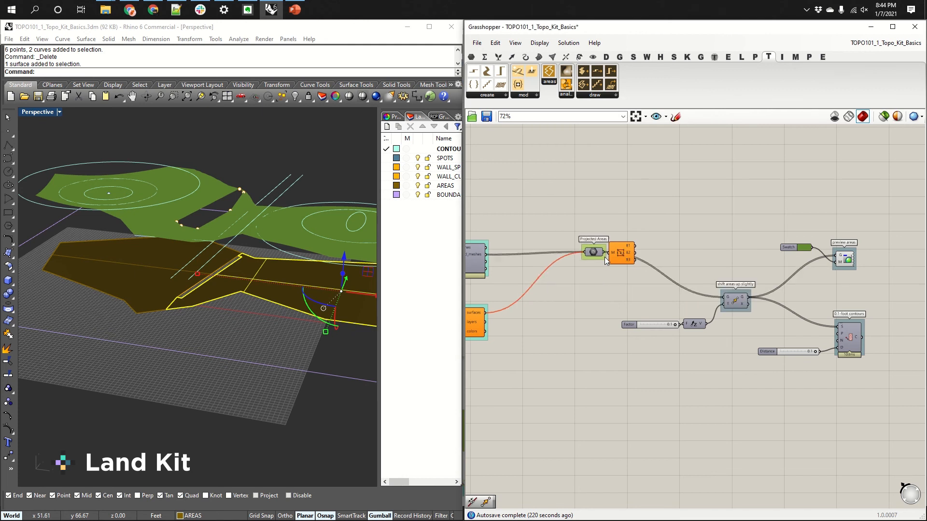
mouse_move(605, 257)
left_mouse_down()
mouse_move(599, 295)
mouse_move(600, 268)
mouse_move(621, 252)
left_mouse_up()
left_click(598, 209)
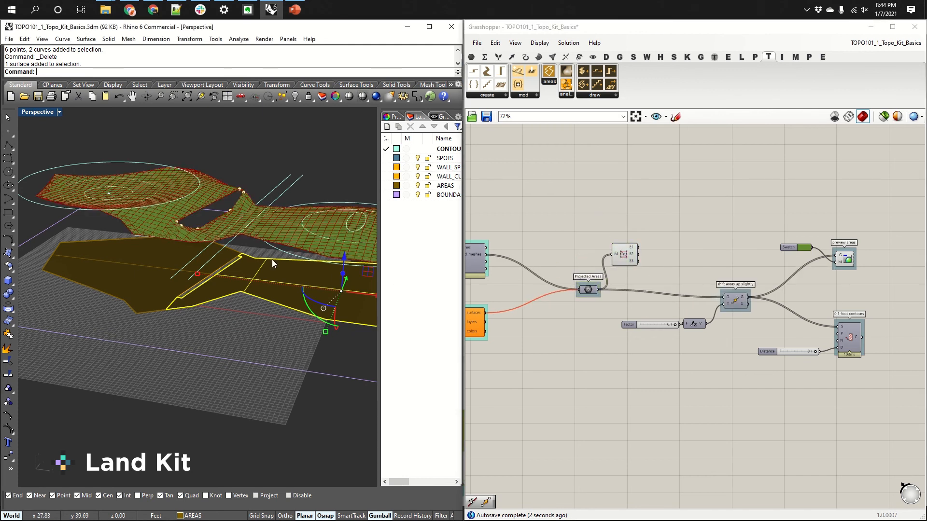
- Set the edge_tol slider of Create Areas to 1 and deselect the area surface in the Rhino viewport
right_click_drag(269, 265, 290, 219)
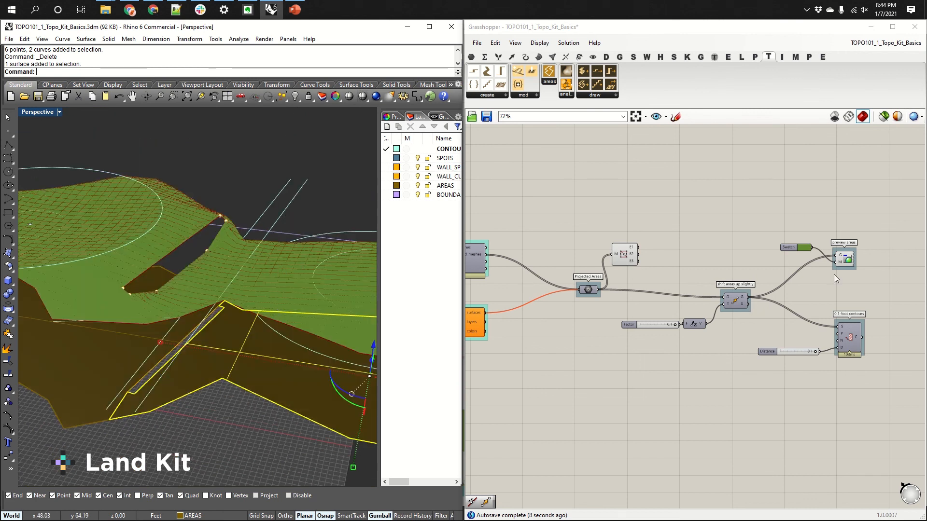
mouse_move(233, 331)
right_mouse_down()
mouse_move(236, 311)
mouse_move(238, 345)
right_mouse_up()
scroll(236, 306, "down", 3)
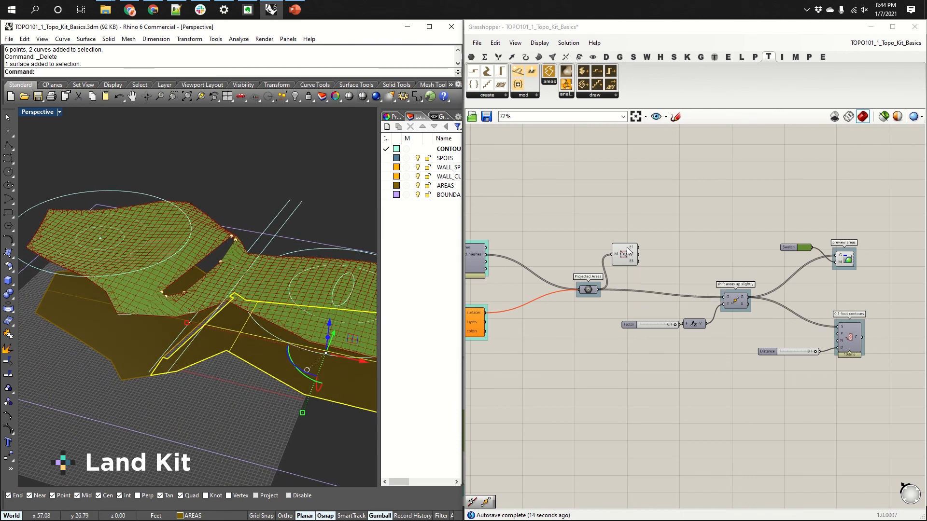
right_click_drag(561, 281, 720, 277)
scroll(721, 278, "down", 4)
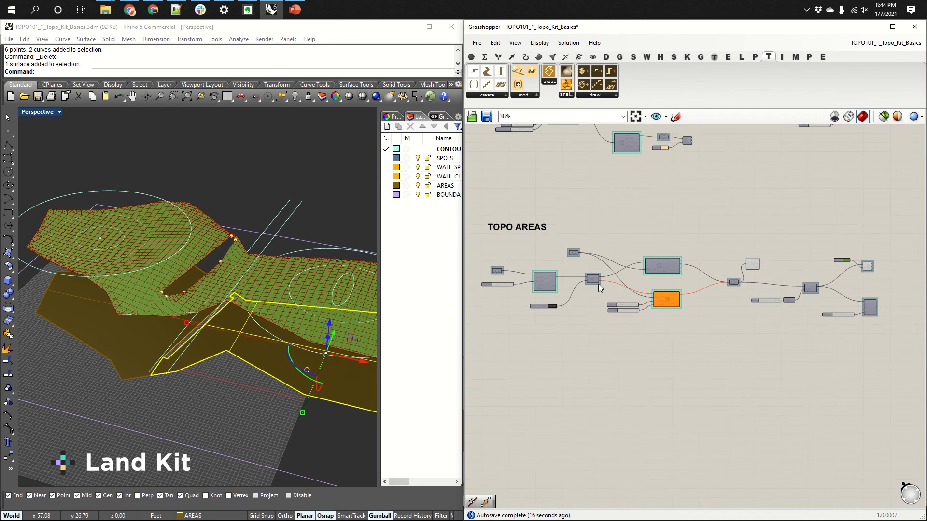
right_click_drag(504, 293, 618, 283)
scroll(618, 283, "up", 7)
left_click_drag(589, 244, 582, 245)
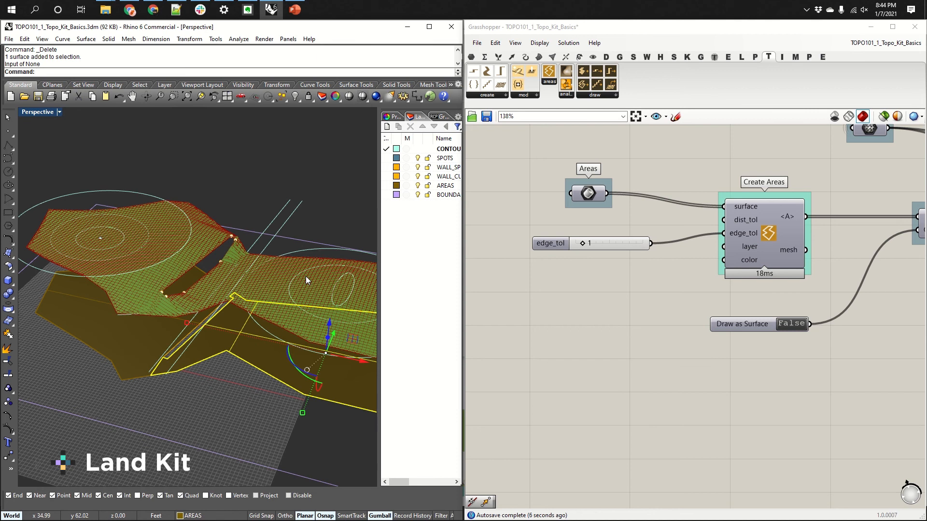
left_click(332, 206)
scroll(704, 294, "down", 5)
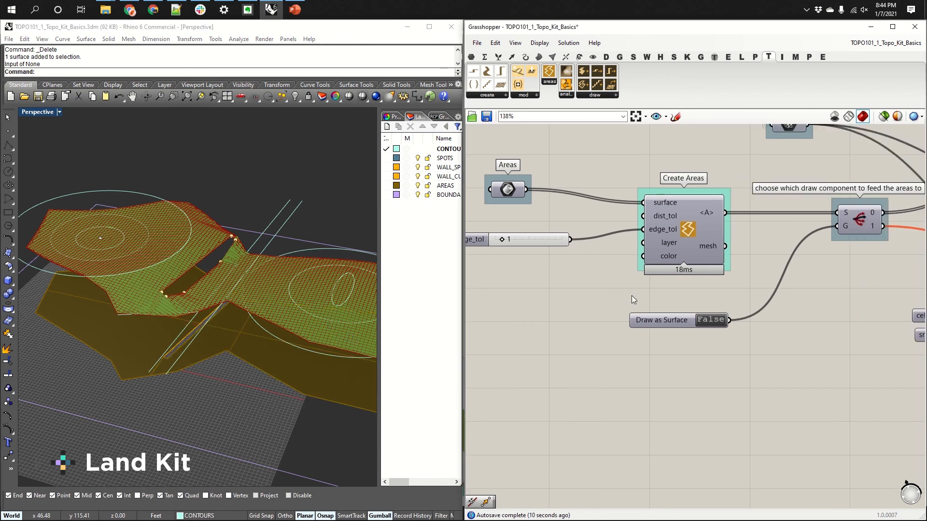
- Delete the Mesh Edges component attached to Projected Areas
scroll(630, 296, "down", 3)
right_click_drag(767, 301, 673, 320)
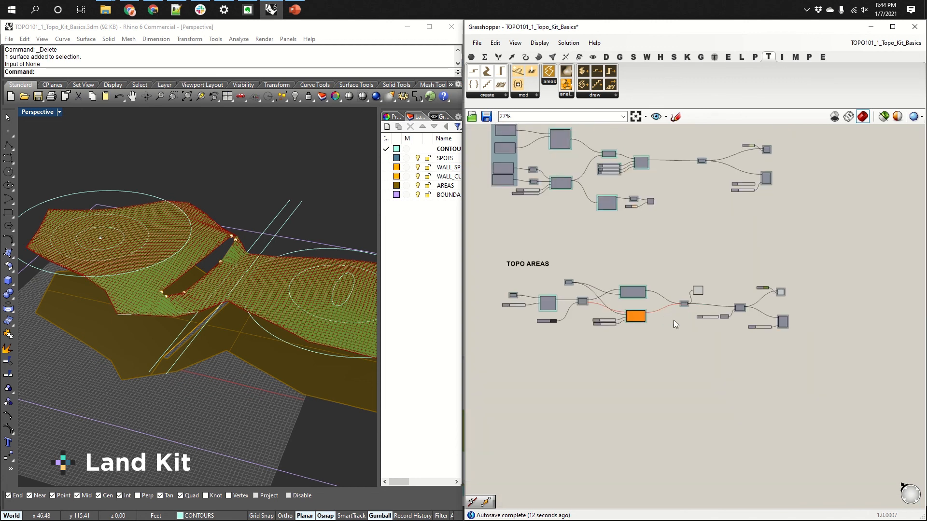
scroll(690, 304, "up", 3)
scroll(692, 305, "up", 2)
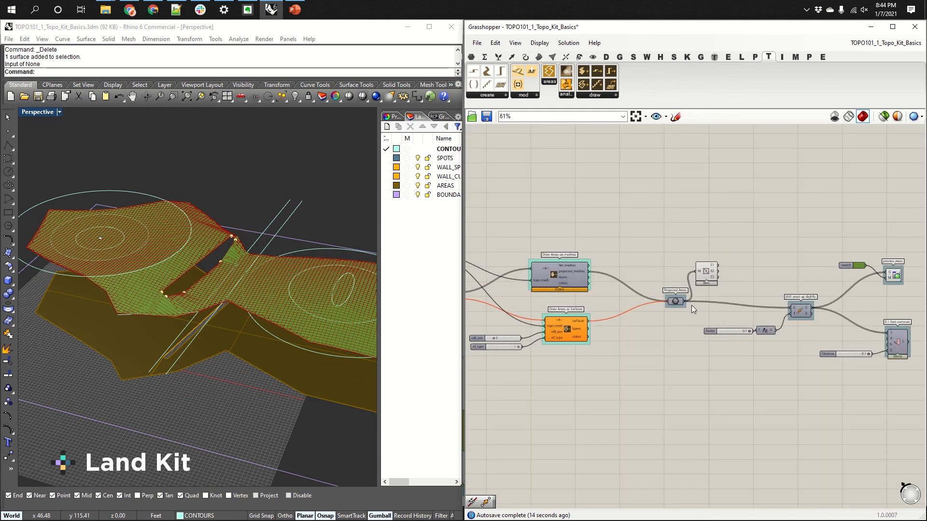
left_click(708, 271)
key("Delete")
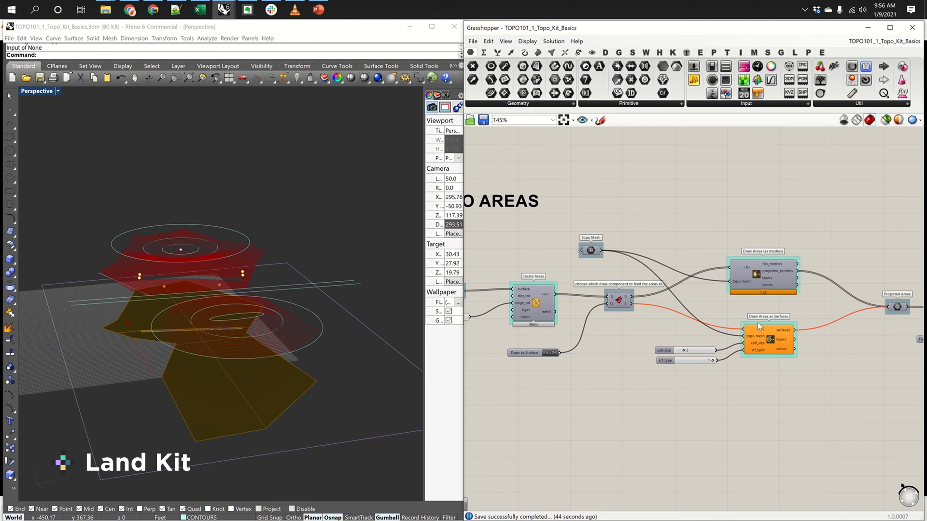
- Compare the inputs and outputs of the Draw Areas (as meshes) and Draw Areas as Surfaces components
right_click_drag(764, 332, 746, 297)
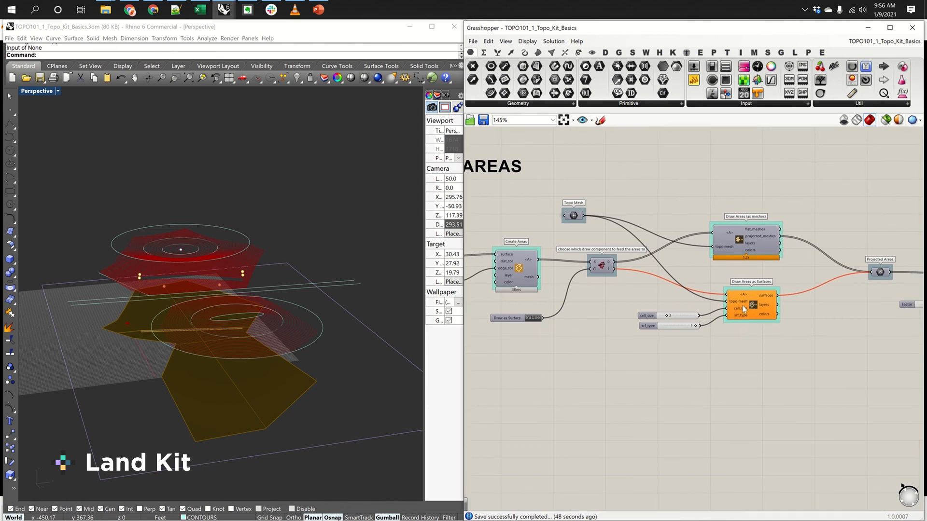
scroll(755, 227, "up", 3)
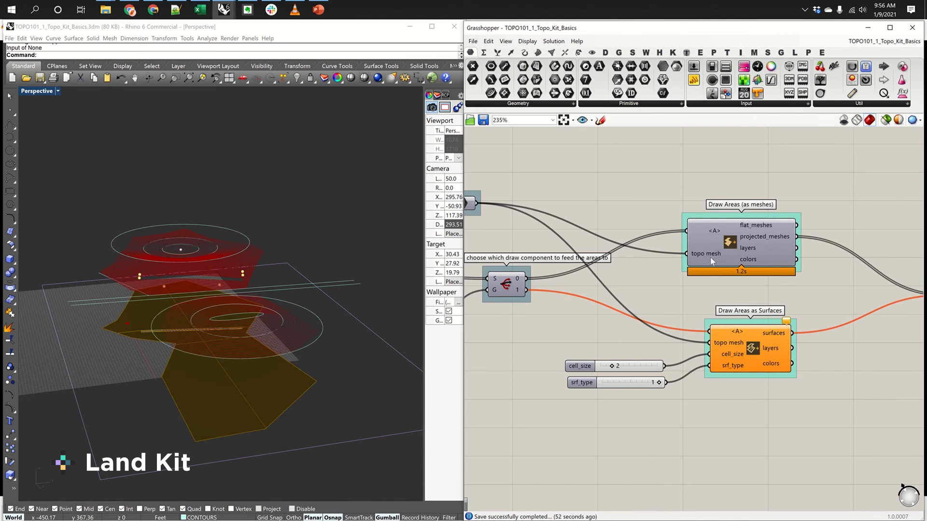
scroll(797, 239, "up", 1)
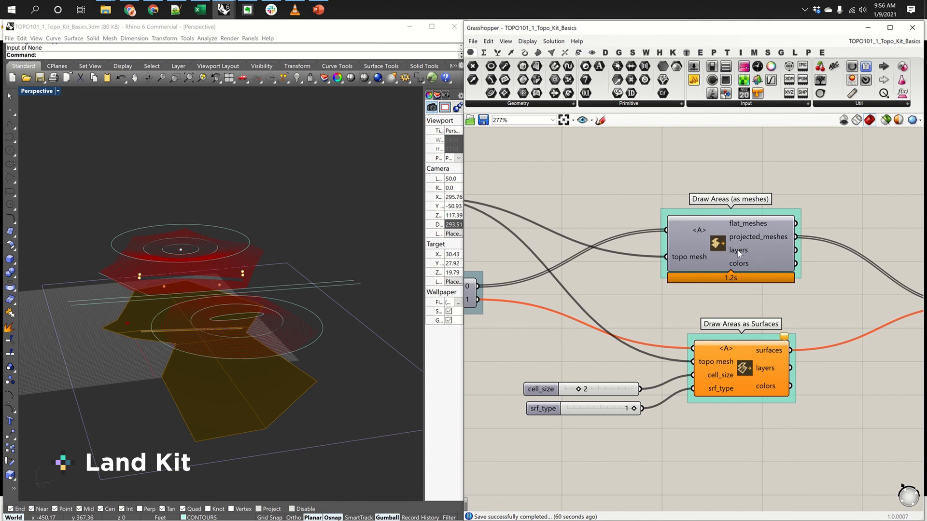
scroll(759, 267, "down", 5)
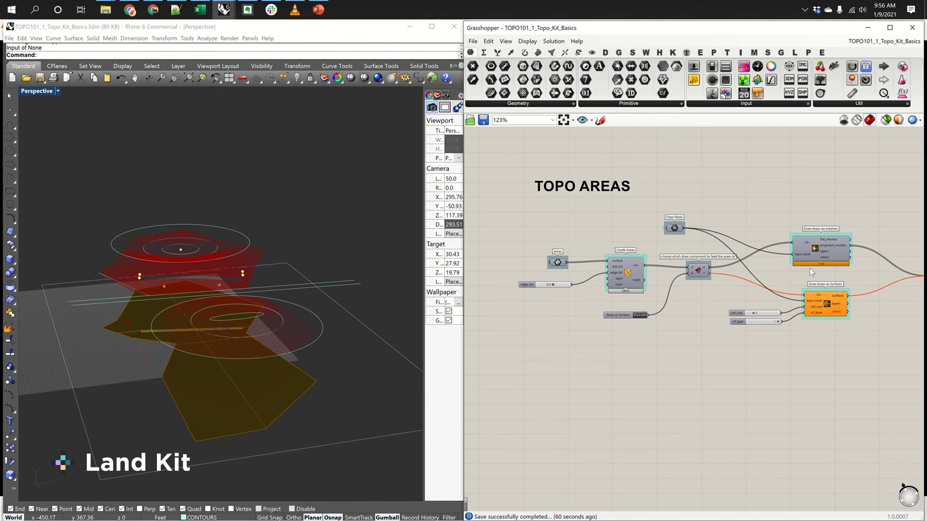
scroll(848, 306, "up", 4)
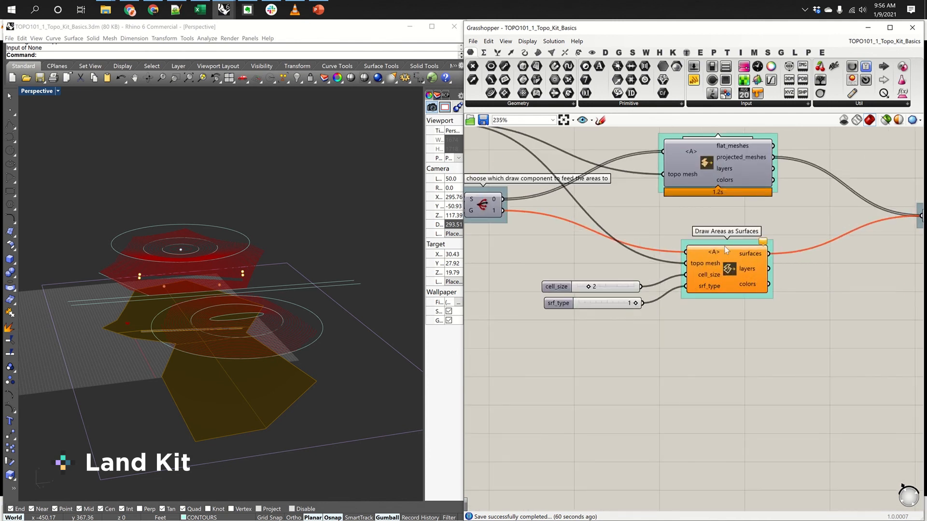
mouse_move(724, 248)
scroll(768, 253, "up", 1)
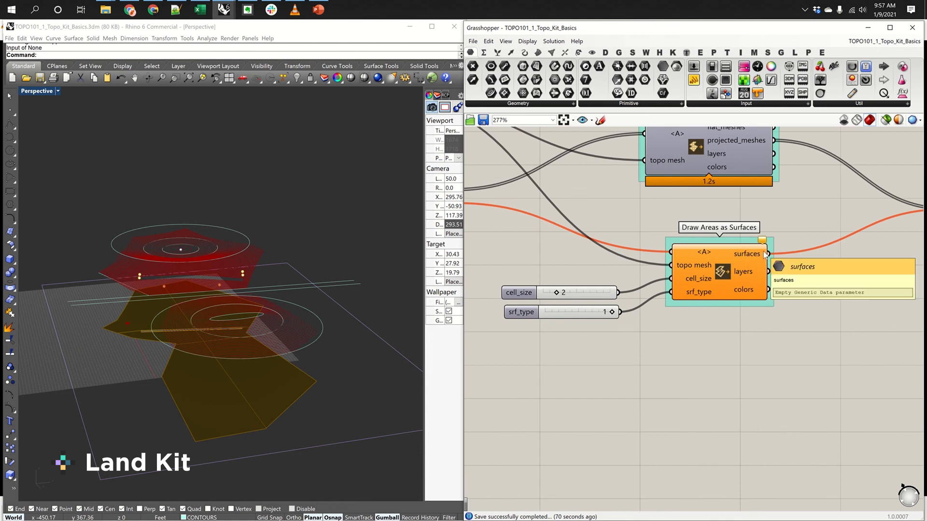
- Set the Draw as Surface toggle to True so the areas feed the Draw Areas as Surfaces component
right_click_drag(583, 272, 795, 287)
scroll(615, 318, "down", 2)
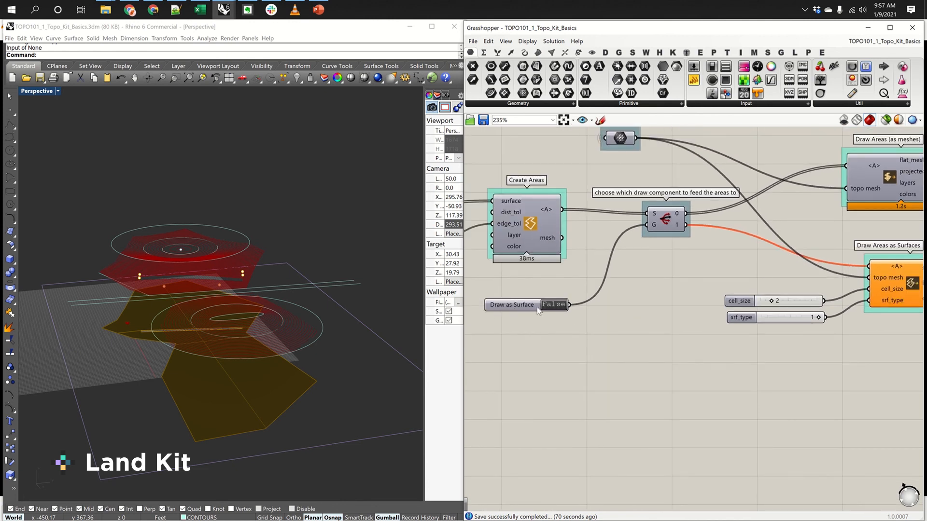
left_click(558, 307)
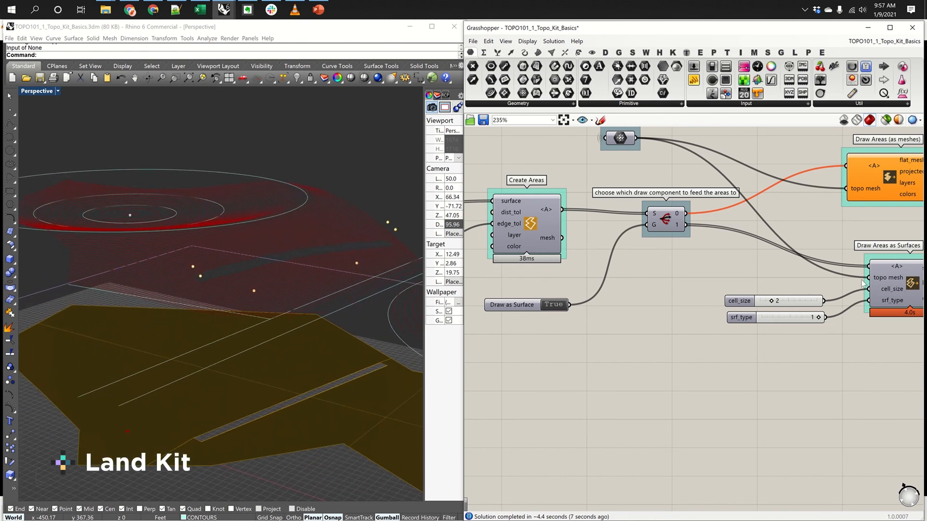
- Examine the components fed by Projected Areas and the cell_size and srf_type inputs of Draw Areas as Surfaces
right_click_drag(850, 273, 607, 272)
scroll(606, 272, "down", 4)
right_click_drag(793, 258, 644, 265)
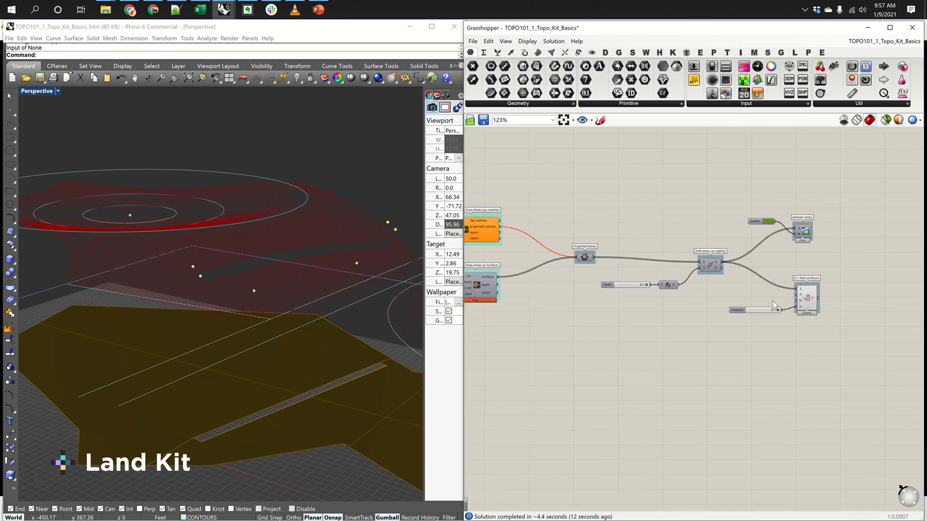
mouse_move(490, 233)
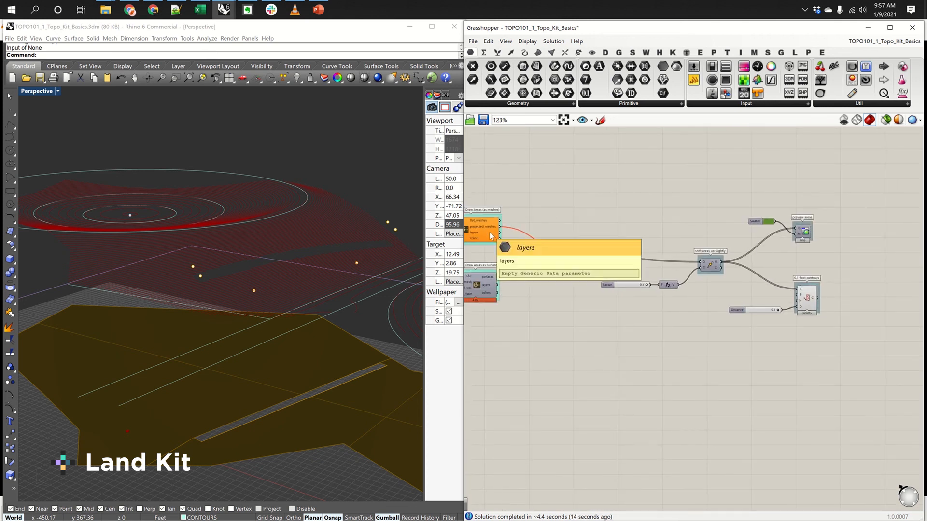
right_click_drag(268, 299, 268, 300)
right_click_drag(564, 315, 780, 294)
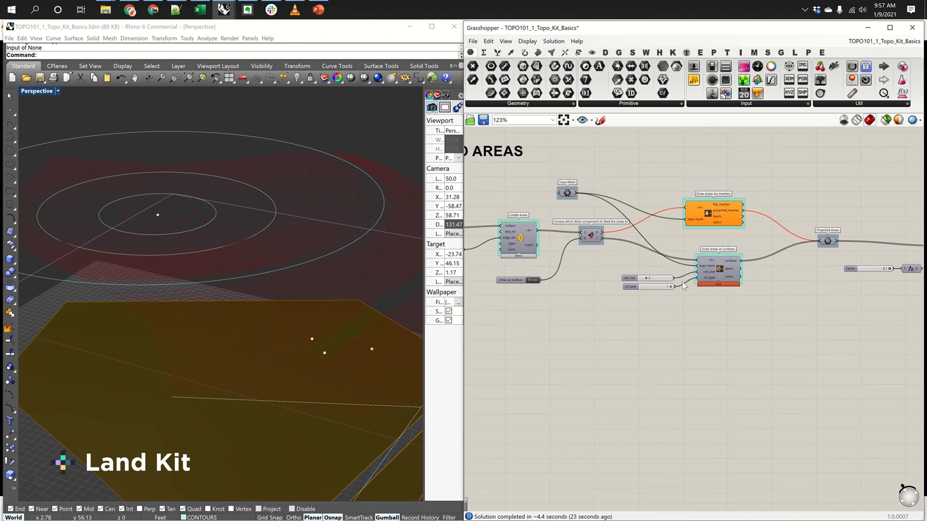
scroll(678, 285, "up", 2)
scroll(679, 282, "up", 1)
scroll(685, 282, "up", 1)
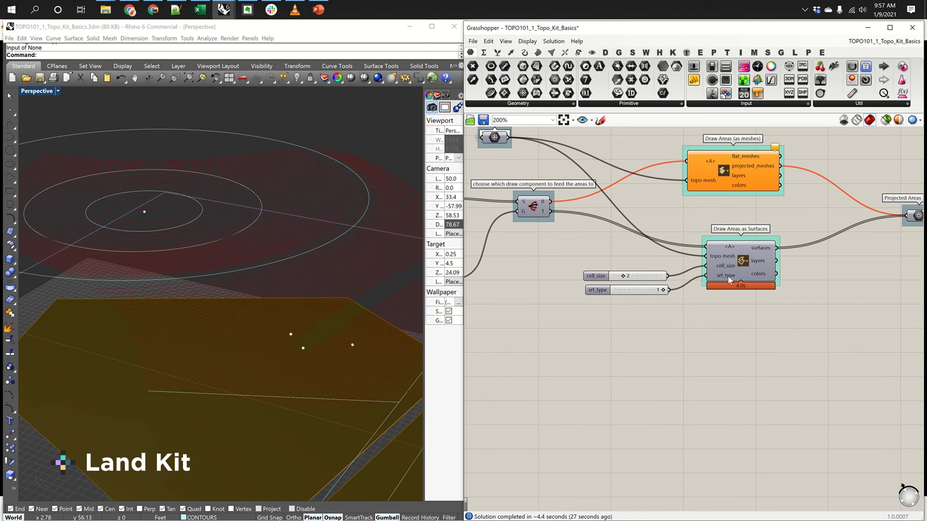
mouse_move(728, 275)
scroll(728, 275, "up", 4)
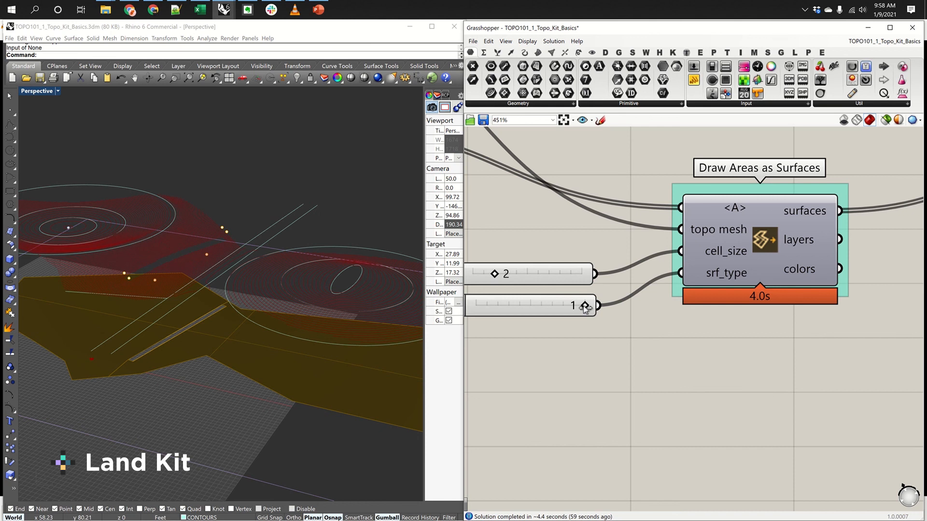
right_click_drag(560, 334, 649, 306)
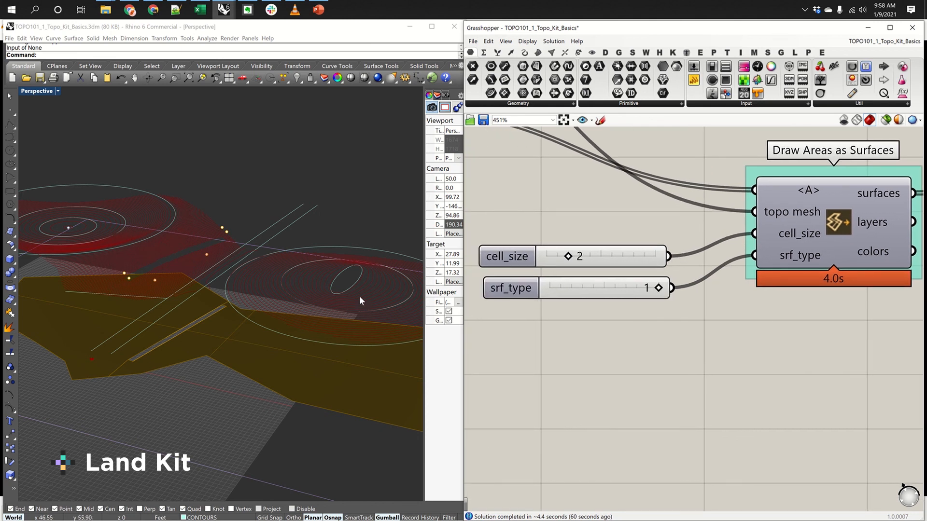
scroll(644, 178, "down", 2)
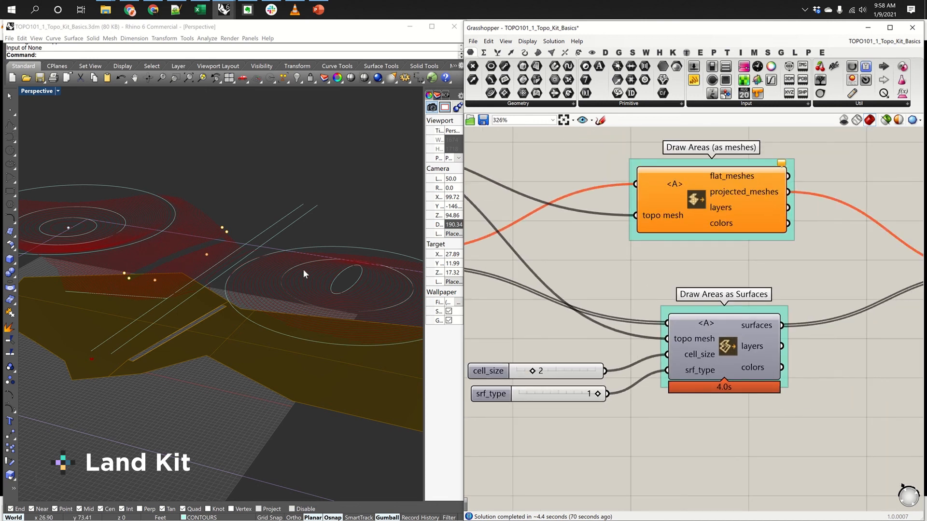
- Select each of the two flat area surfaces in the Rhino viewport to point them out, and clear the selection
right_click_drag(294, 304, 286, 342)
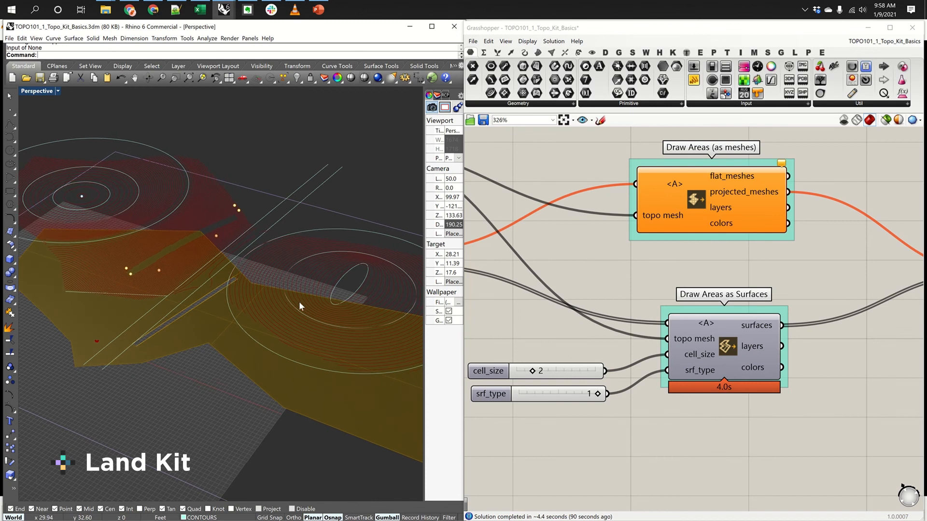
left_click(258, 357)
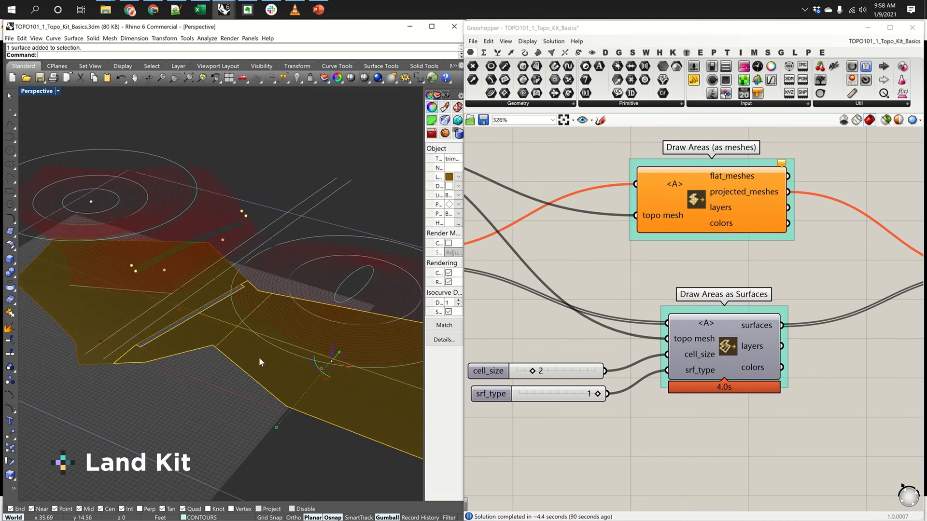
left_click(102, 311)
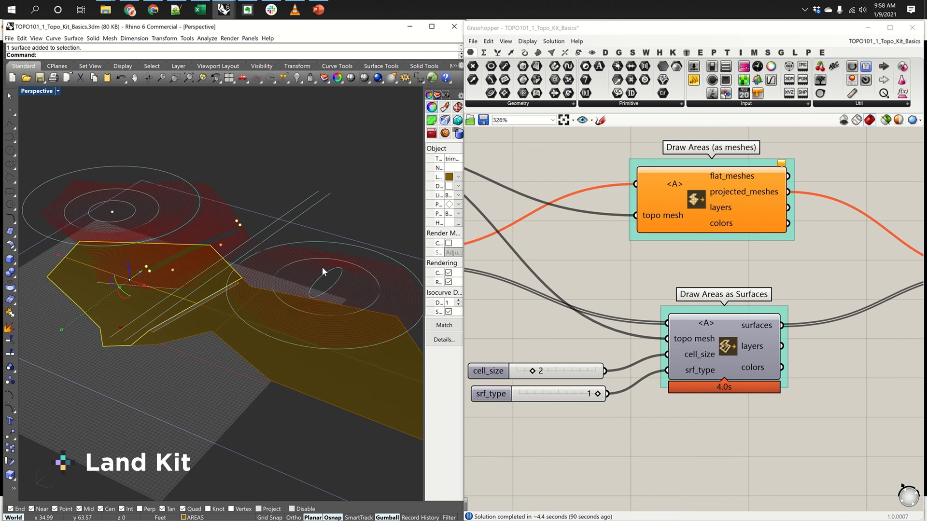
key("Escape")
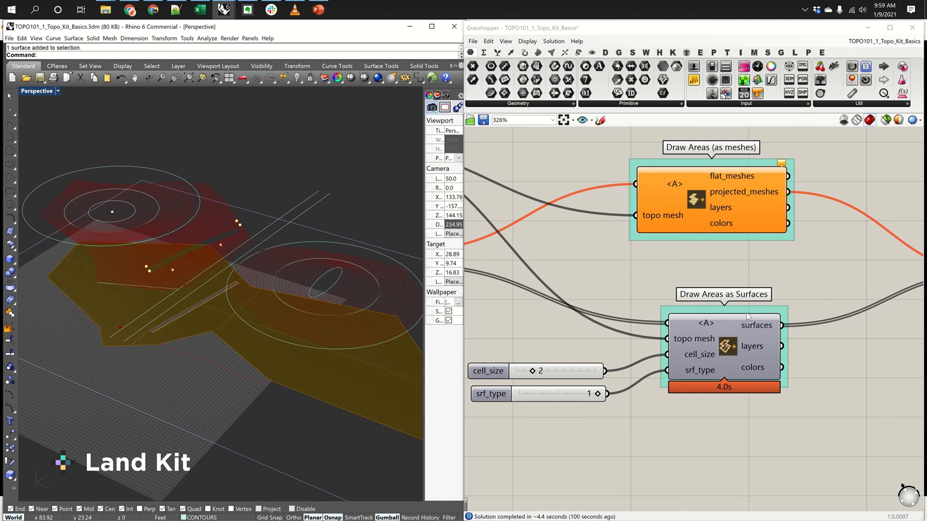
- Set the srf_type slider of Draw Areas as Surfaces to 0 for grid surfaces
mouse_move(711, 361)
mouse_move(697, 376)
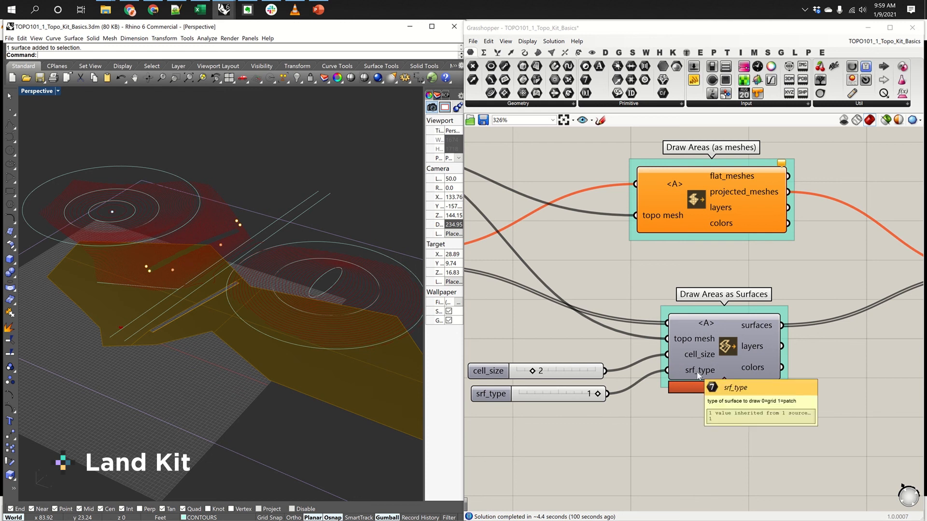
left_click(569, 400)
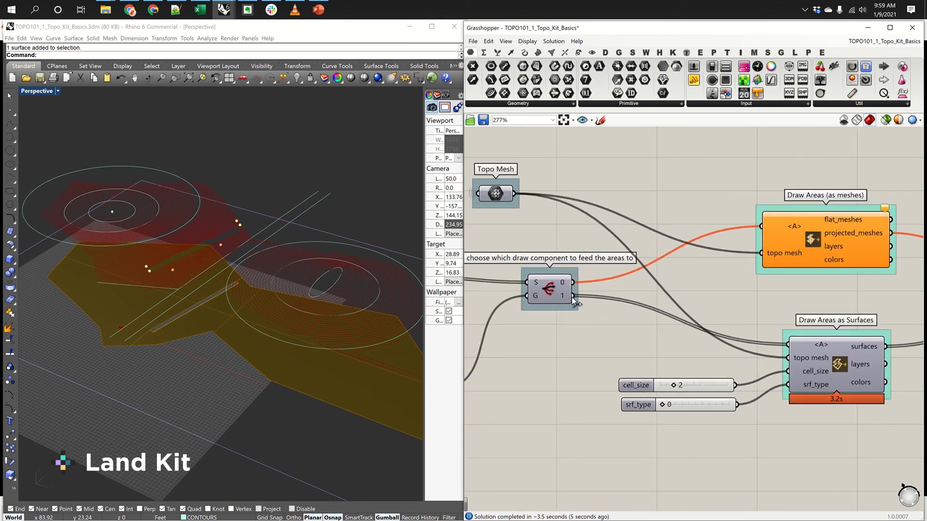
- Examine the gate's connection into Draw Areas as Surfaces and inspect the projected grid surfaces in the Rhino viewport
left_click_drag(576, 303, 795, 345)
right_click_drag(846, 399, 737, 397)
scroll(737, 398, "up", 1)
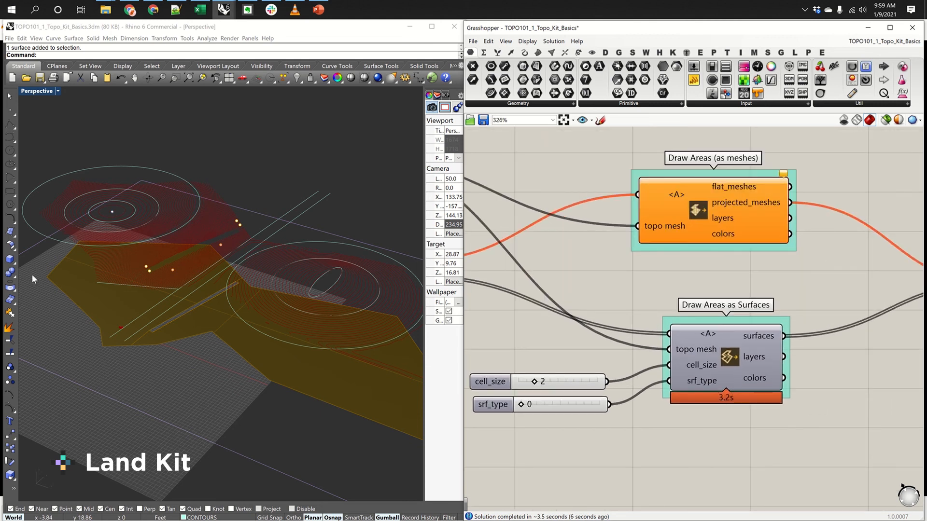
right_click_drag(31, 274, 285, 224)
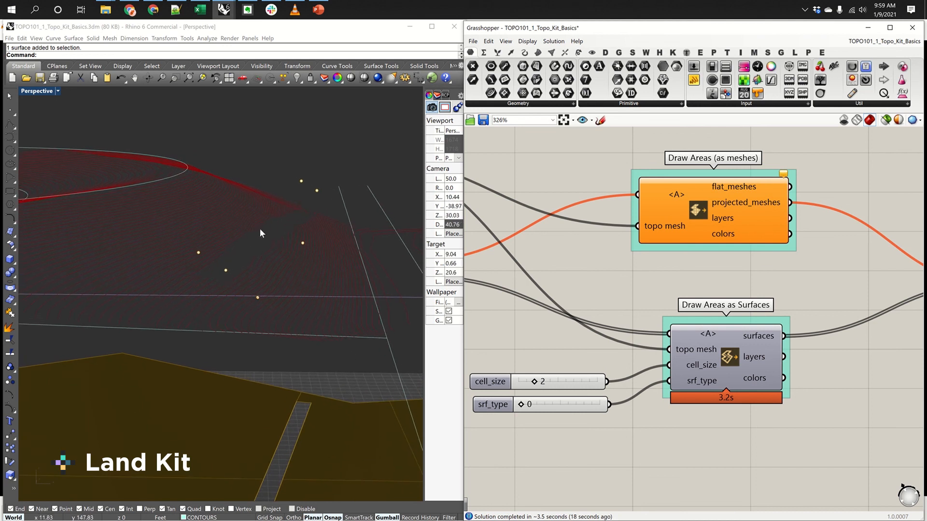
right_click_drag(305, 230, 260, 206)
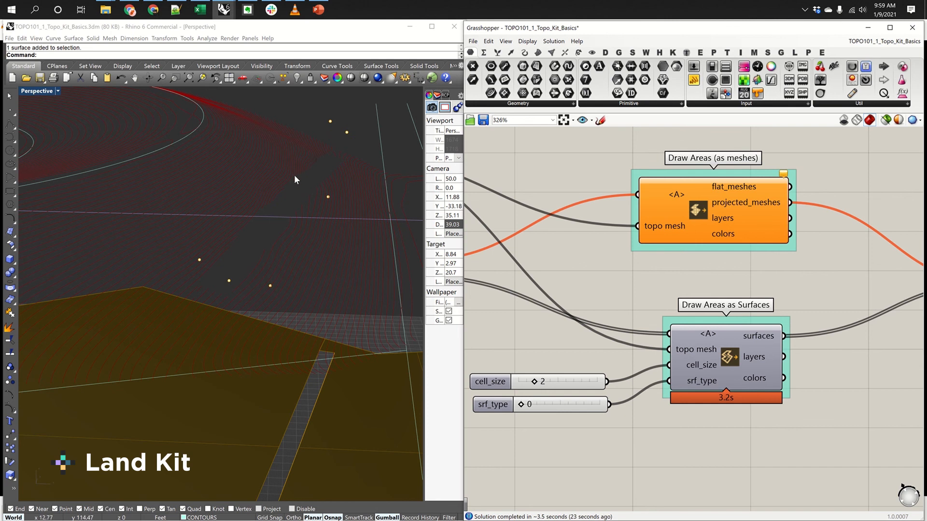
scroll(321, 210, "down", 10)
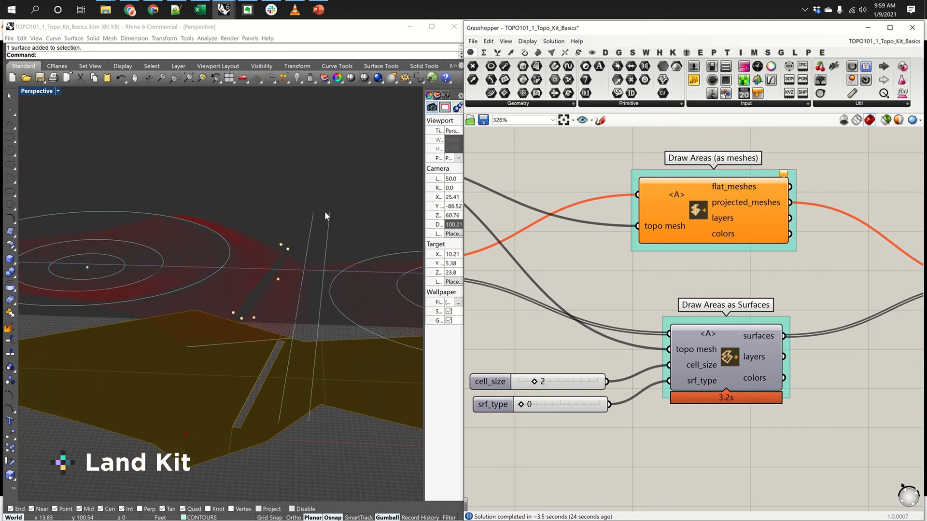
right_click_drag(325, 212, 199, 308)
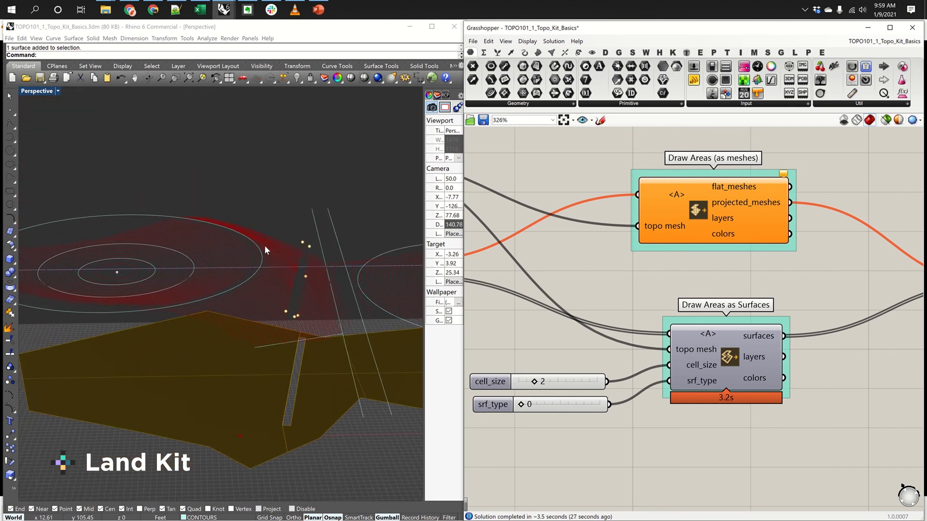
right_click_drag(137, 308, 309, 309)
- Bake the Projected Areas parameter into the Rhino model
scroll(170, 309, "down", 2)
right_click_drag(776, 319, 641, 320)
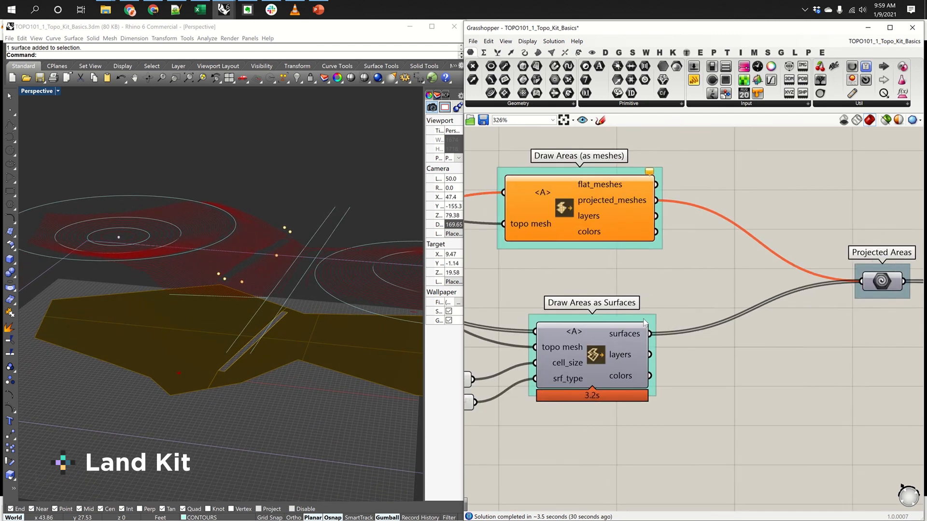
scroll(774, 278, "down", 3)
right_click_drag(774, 278, 623, 284)
left_click(690, 291)
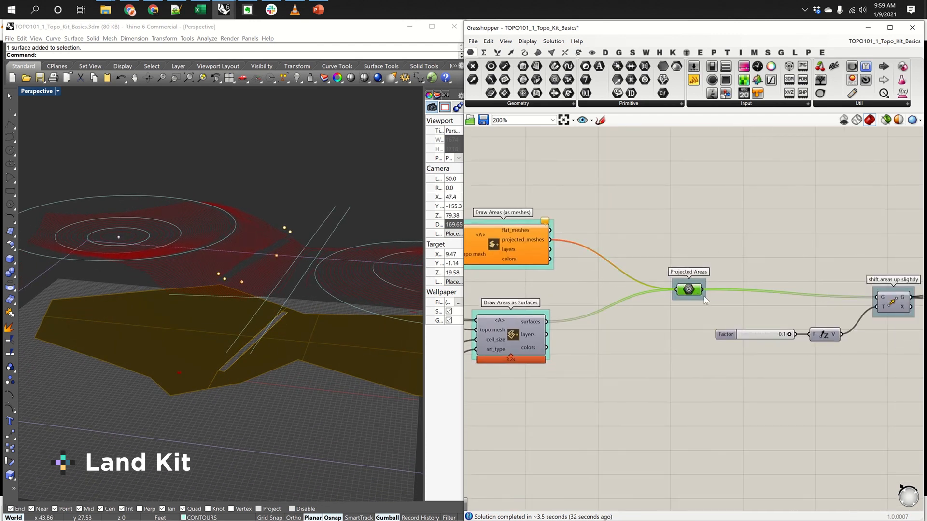
right_click_drag(693, 308, 661, 321)
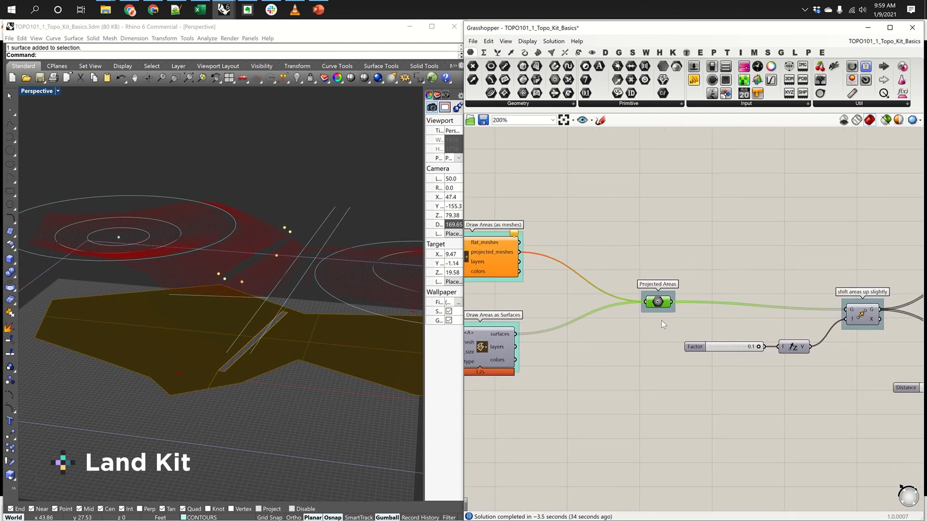
right_click(660, 301)
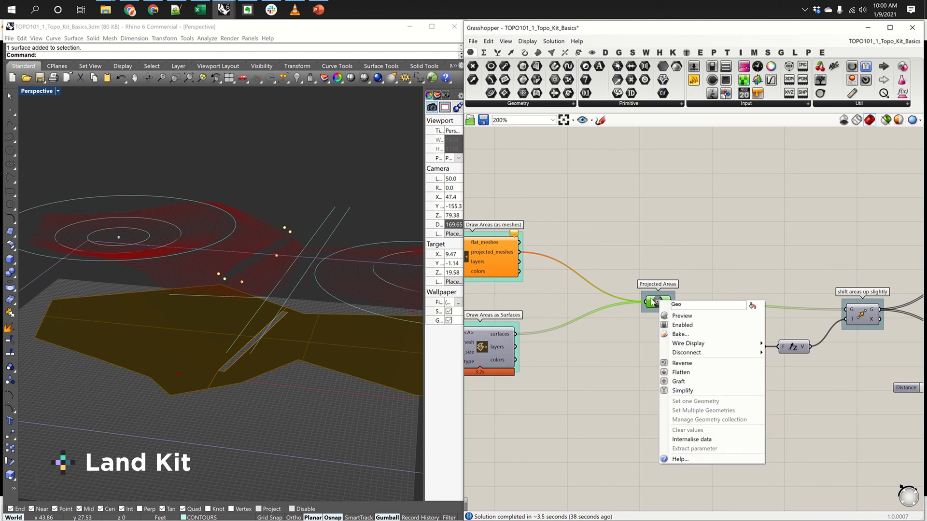
left_click(658, 300)
middle_click(658, 301)
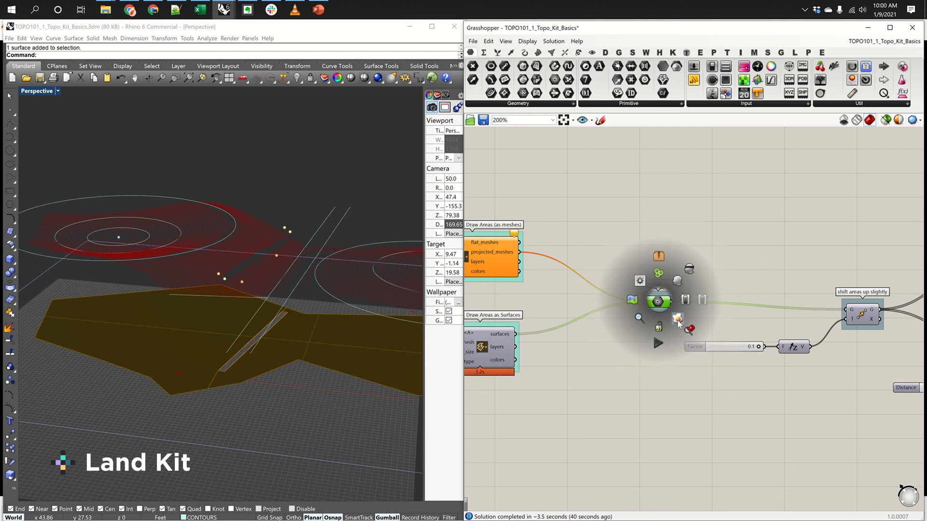
left_click(678, 320)
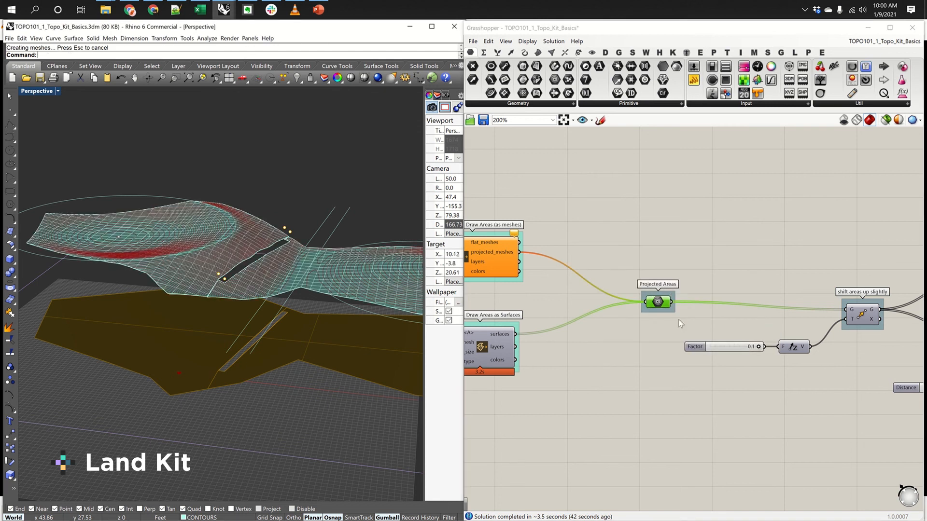
- Display the control points of the baked surface beside the slot, inspect its point grid, and turn the points off
scroll(324, 317, "up", 5)
left_click(271, 239)
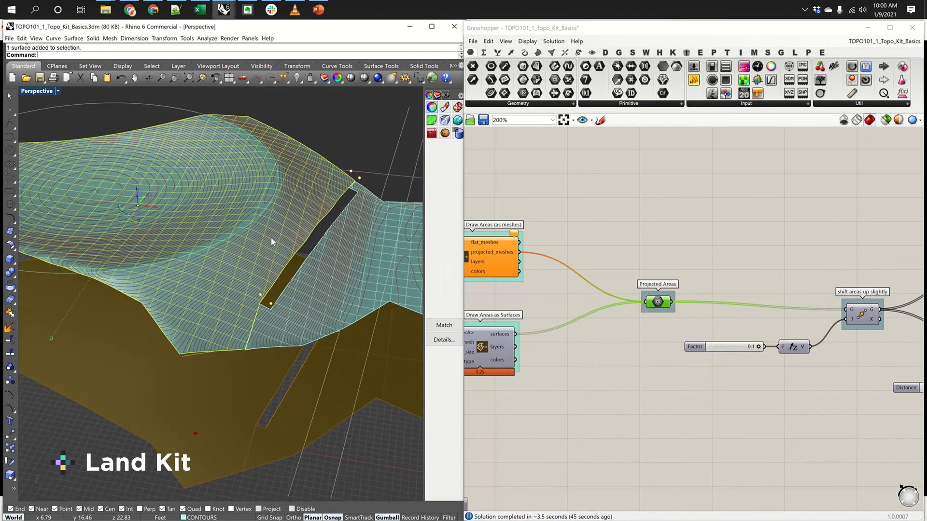
right_click_drag(271, 239, 272, 243)
key("F10")
right_click(271, 242)
mouse_move(232, 309)
right_mouse_down()
mouse_move(232, 318)
mouse_move(244, 306)
mouse_move(227, 306)
right_mouse_up()
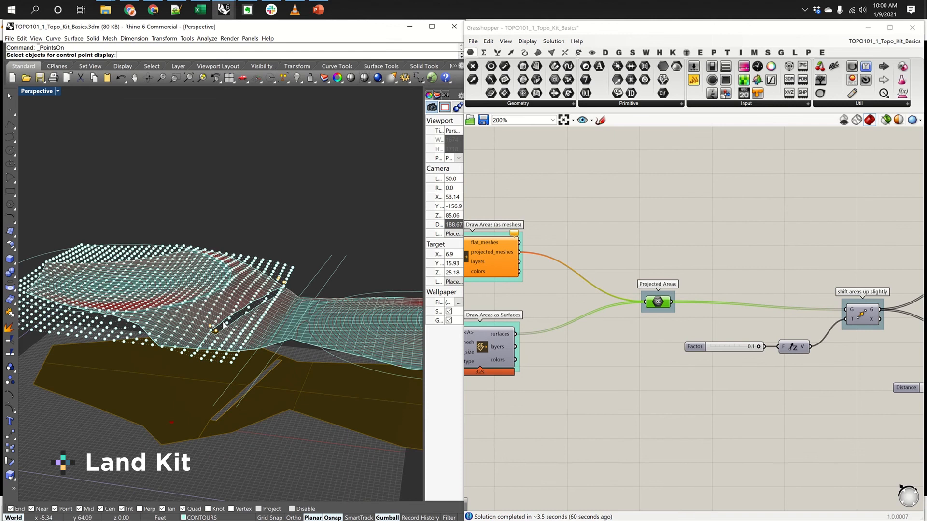
scroll(224, 325, "up", 1)
scroll(225, 288, "up", 1)
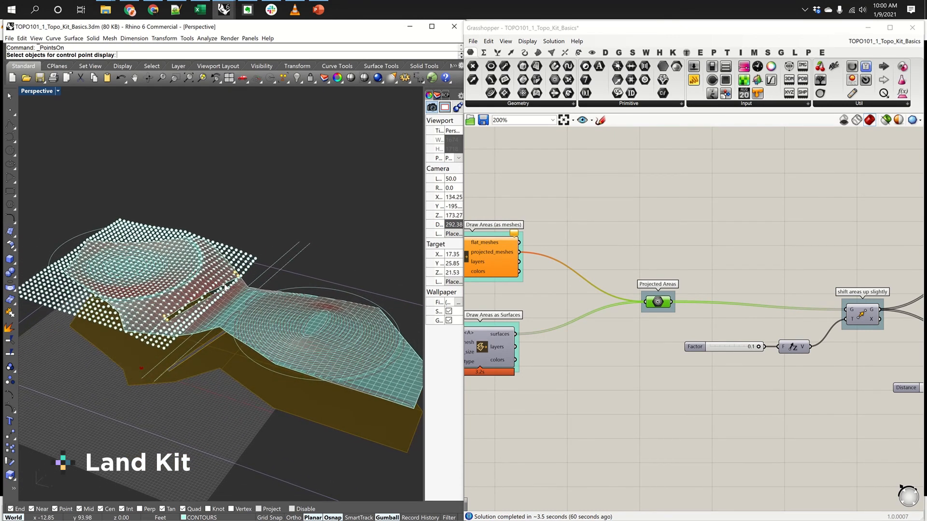
key("Escape")
key("Escape")
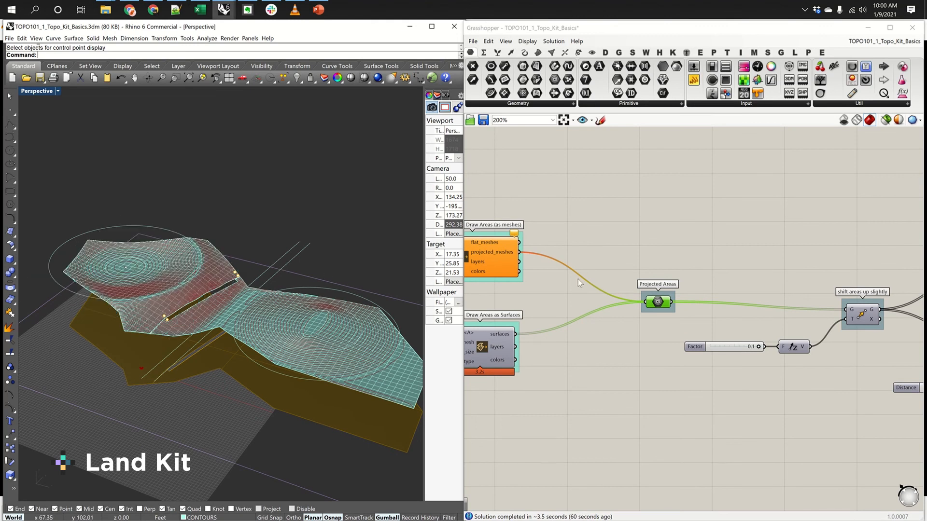
- Select the preview areas component to highlight the shifted areas over the baked surfaces in the Rhino viewport
scroll(731, 259, "down", 5)
scroll(682, 256, "up", 3)
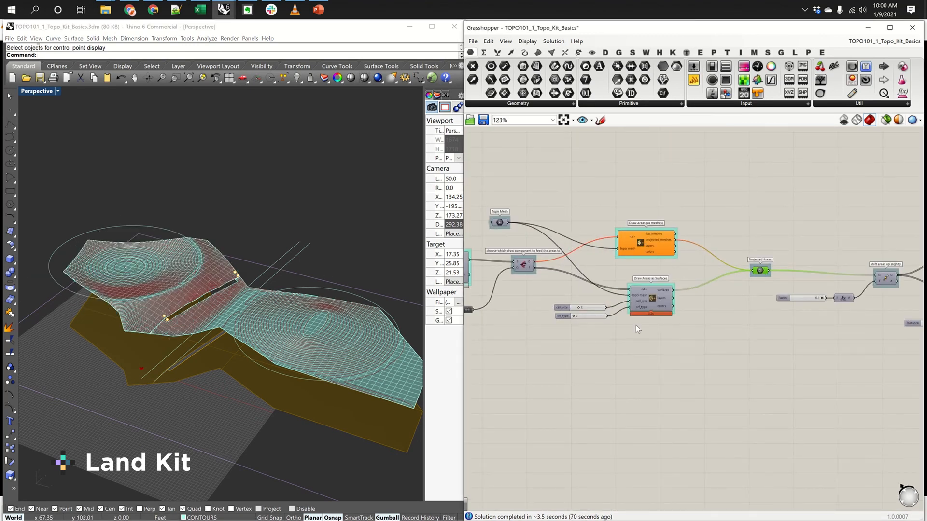
right_click_drag(849, 230, 699, 216)
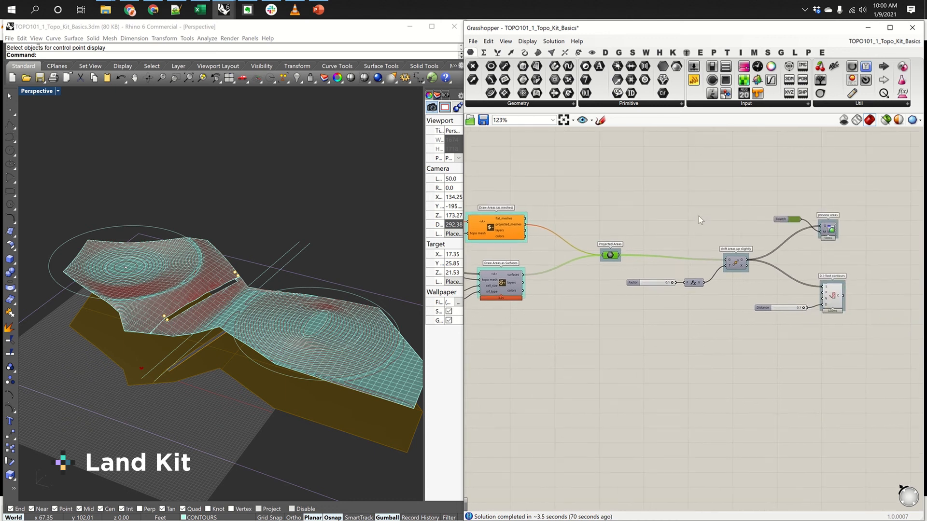
scroll(823, 261, "up", 1)
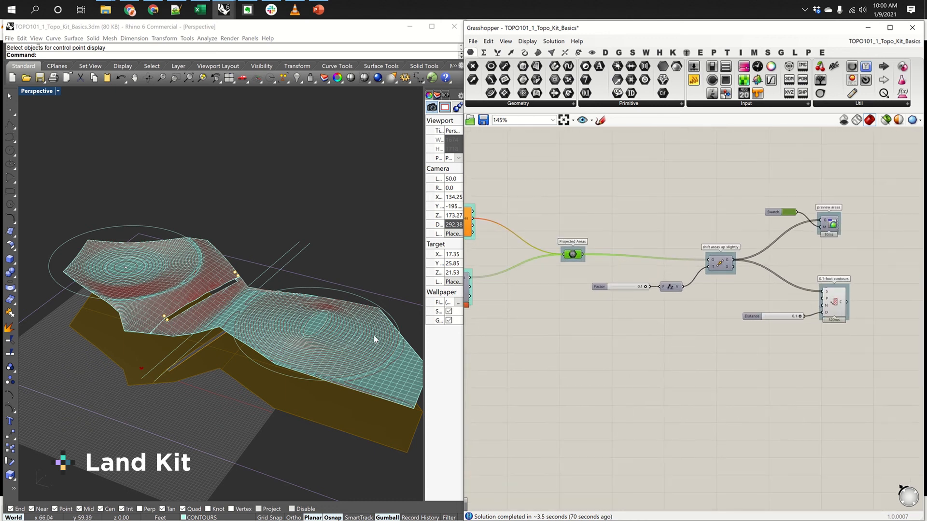
scroll(199, 291, "up", 6)
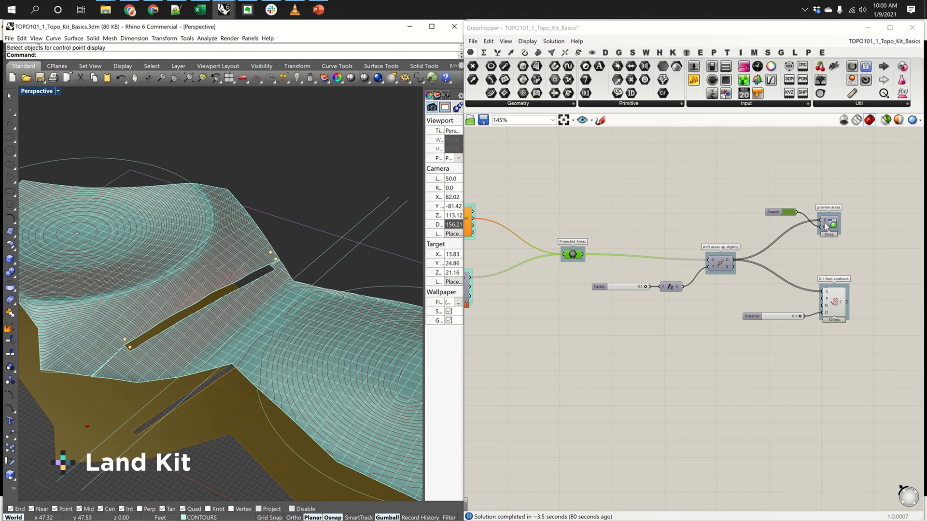
left_click_drag(824, 223, 825, 223)
right_click_drag(840, 243, 845, 245)
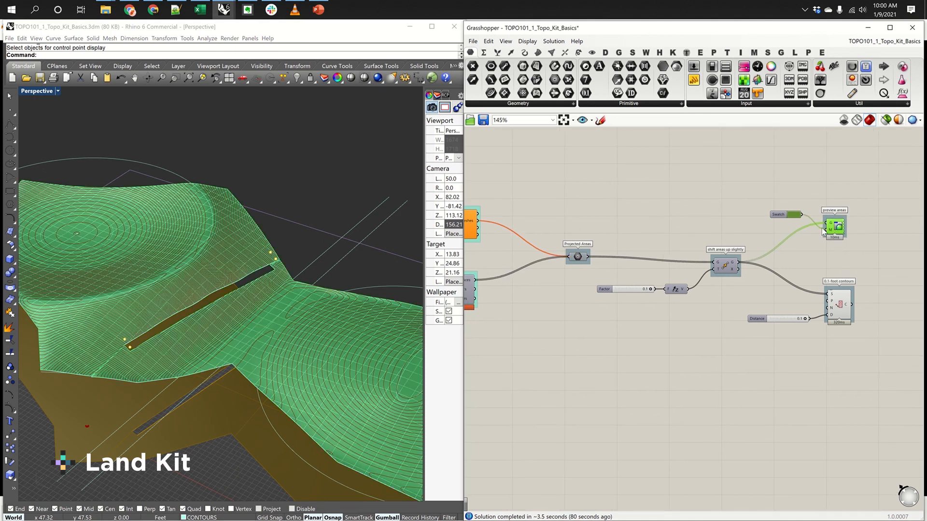
- Deselect the preview areas component and delete the two baked area surfaces from the Rhino model
left_click(811, 269)
left_click(296, 333)
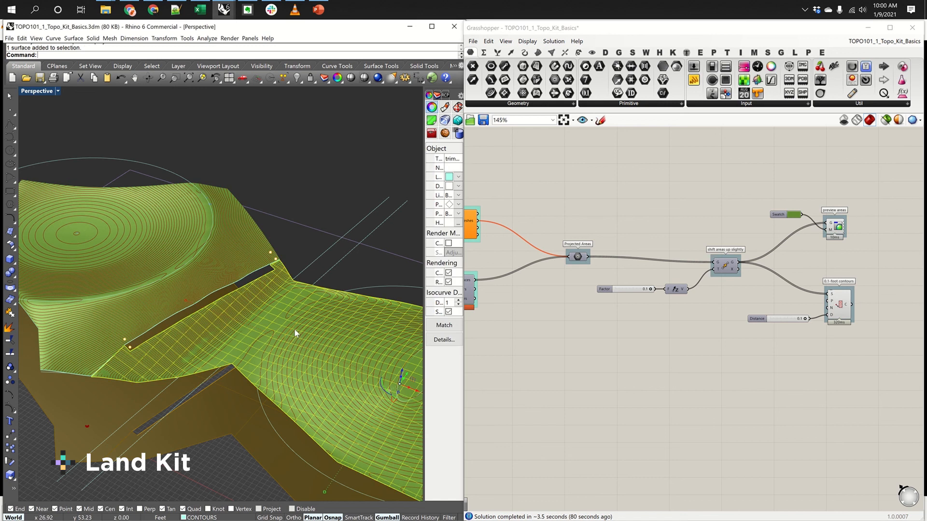
left_click(238, 249, "shift")
key("Delete")
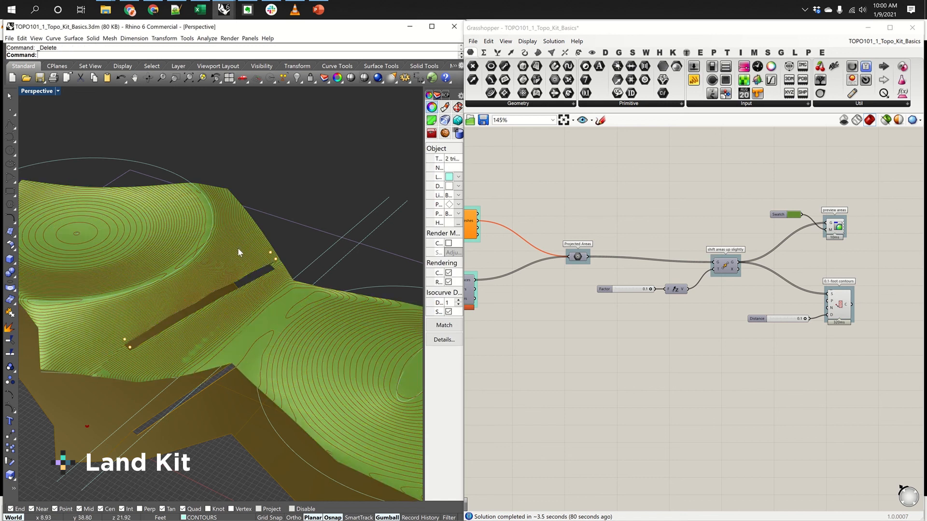
- Set the srf_type of Draw Areas as Surfaces to 1 and inspect the projected areas in the Rhino viewport
right_click_drag(238, 253, 349, 262)
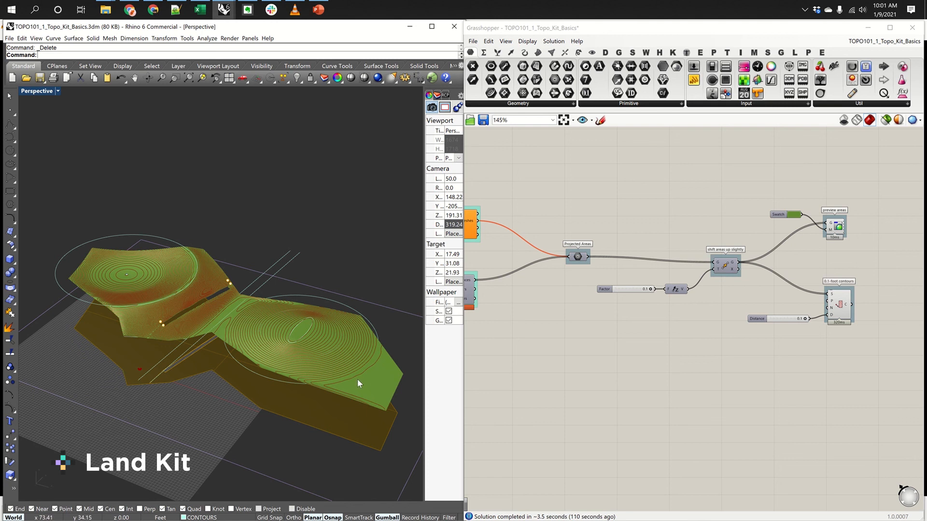
right_click_drag(359, 387, 228, 404)
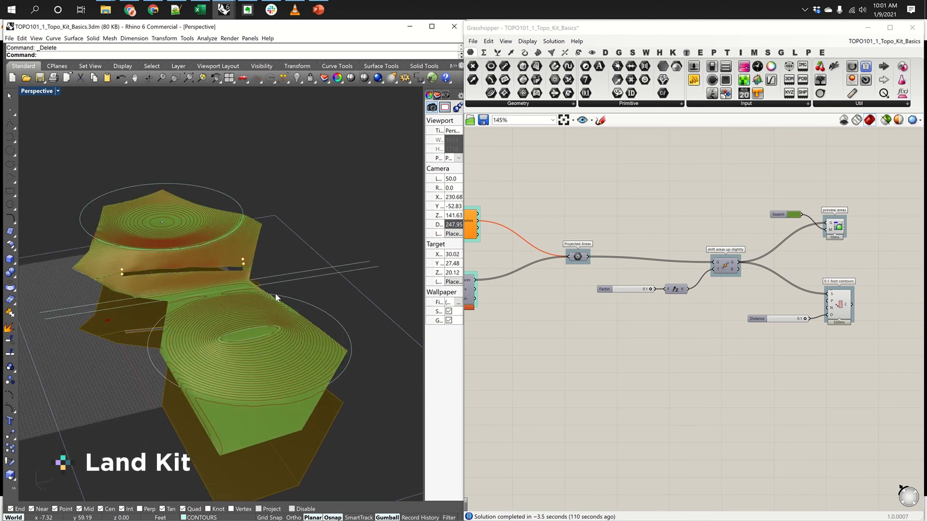
right_click_drag(180, 415, 170, 393)
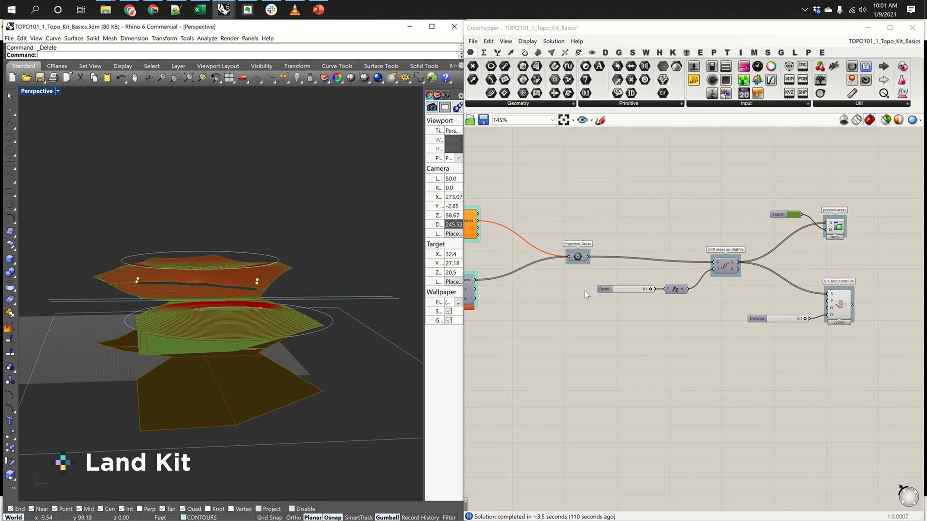
right_click_drag(584, 291, 758, 290)
scroll(583, 310, "up", 2)
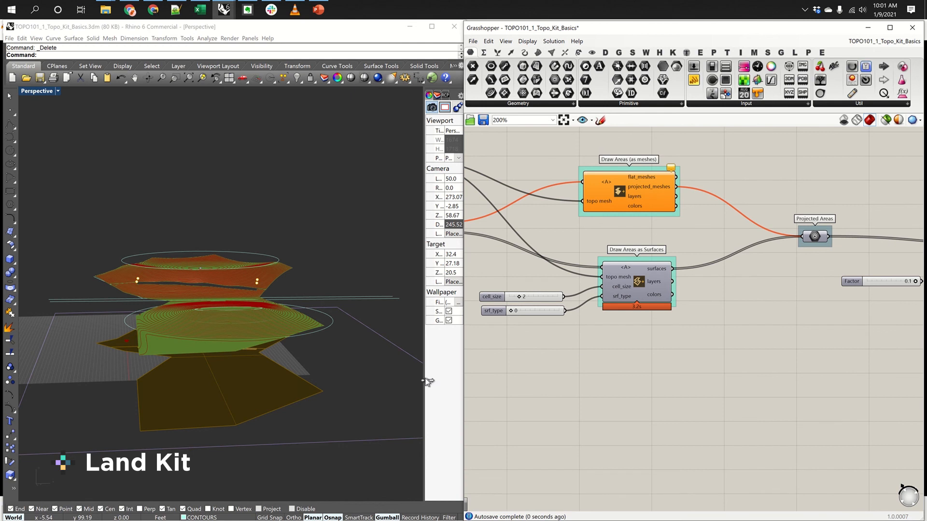
right_click_drag(363, 352, 312, 338)
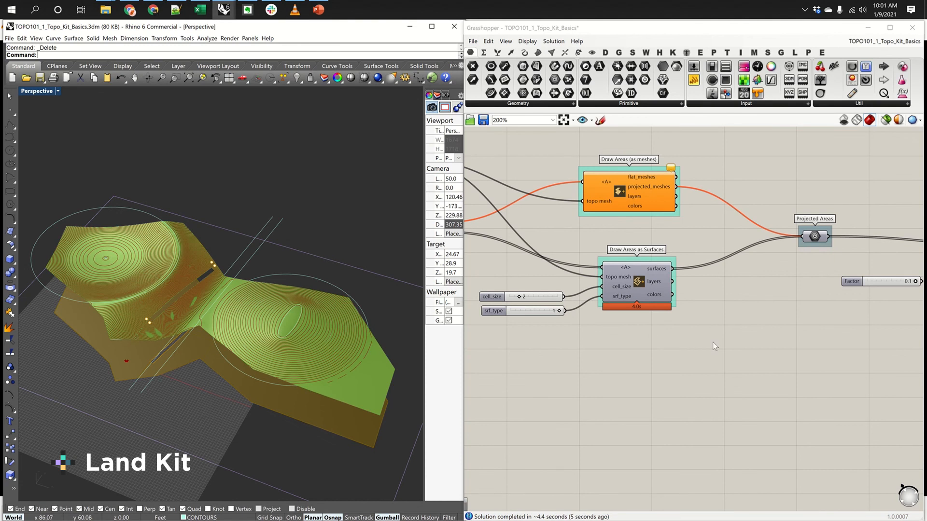
- Review the overall Grasshopper definition, covering the Basic Topo Mesh, Basic Topo Mesh w/ Features and Topo Areas groups
scroll(713, 342, "down", 5)
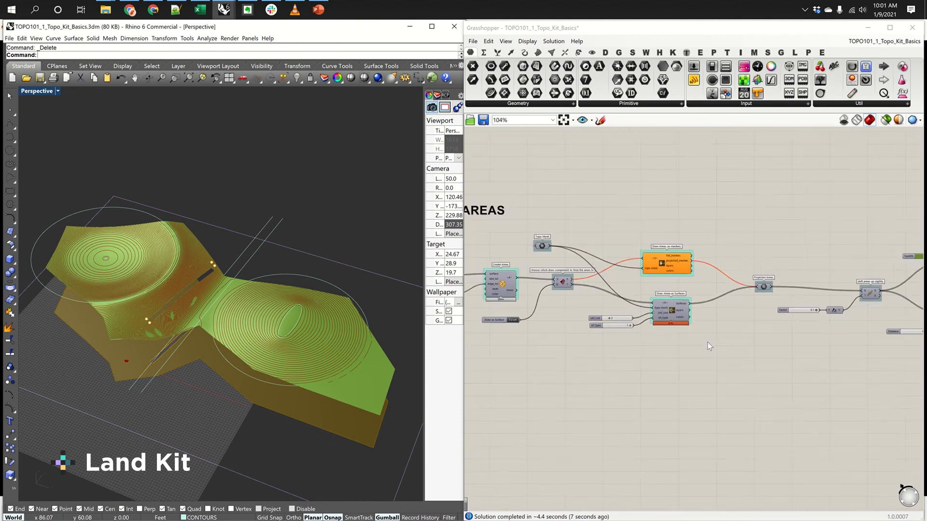
right_click_drag(717, 347, 645, 348)
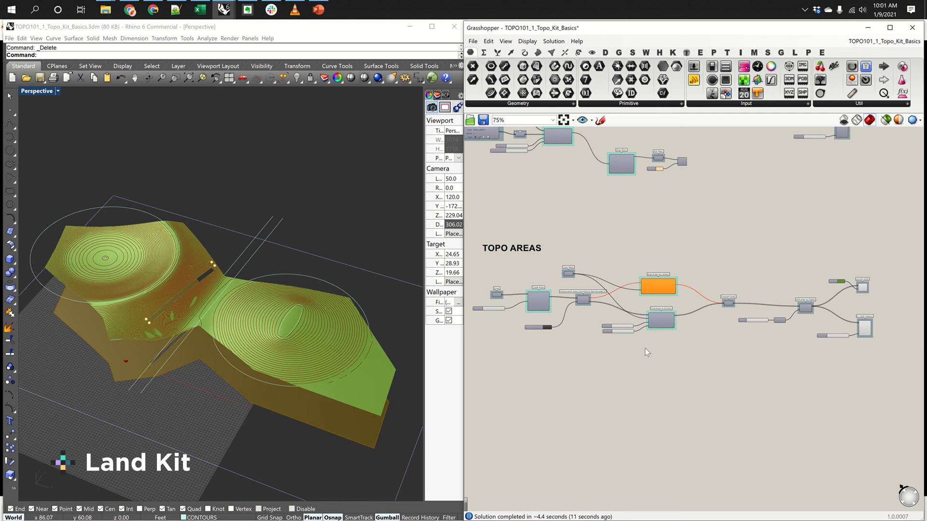
scroll(645, 348, "down", 4)
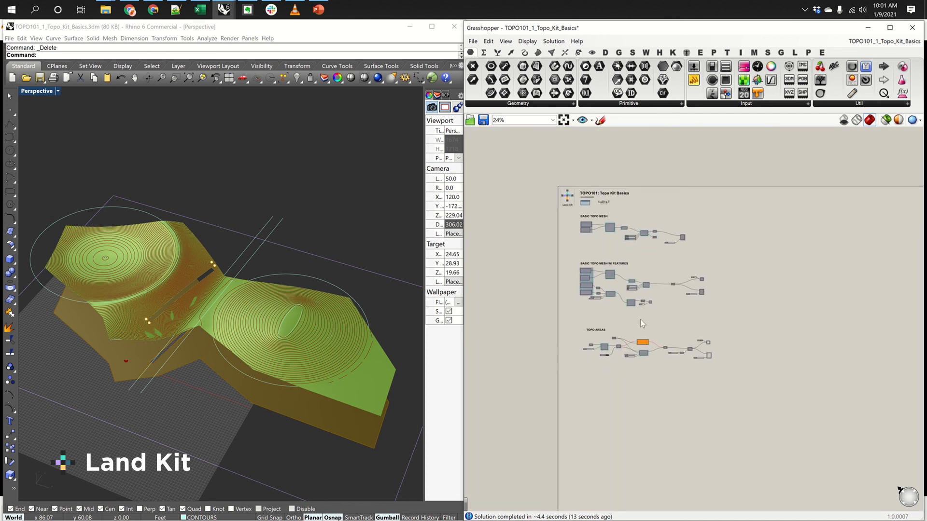
scroll(641, 319, "up", 2)
right_click_drag(653, 348, 654, 355)
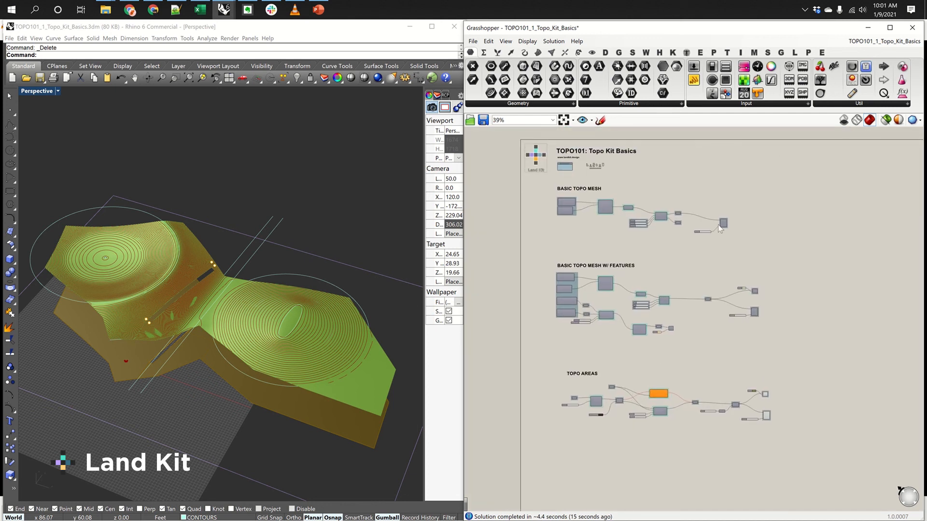